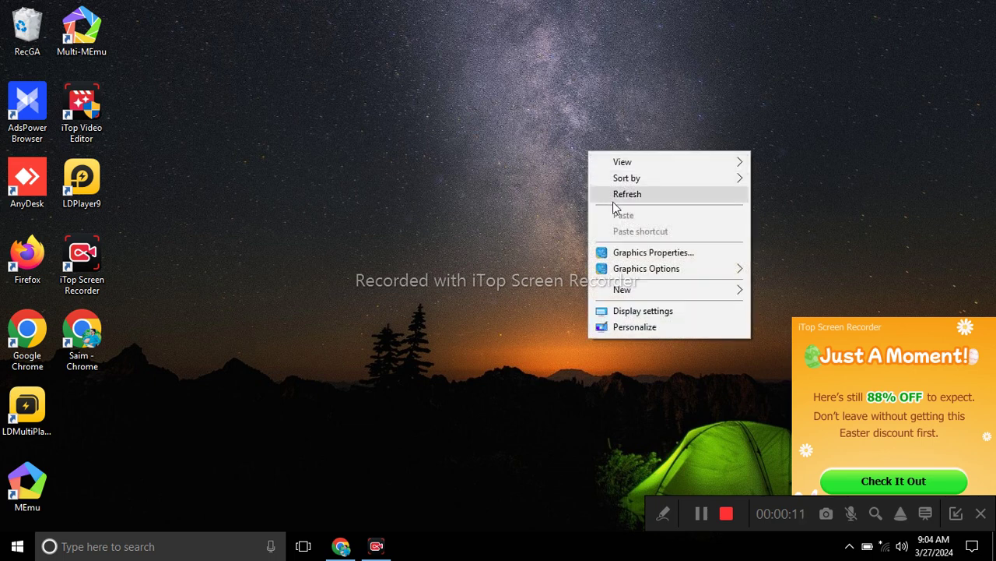
pyautogui.click(623, 194)
pyautogui.rightClick(552, 97)
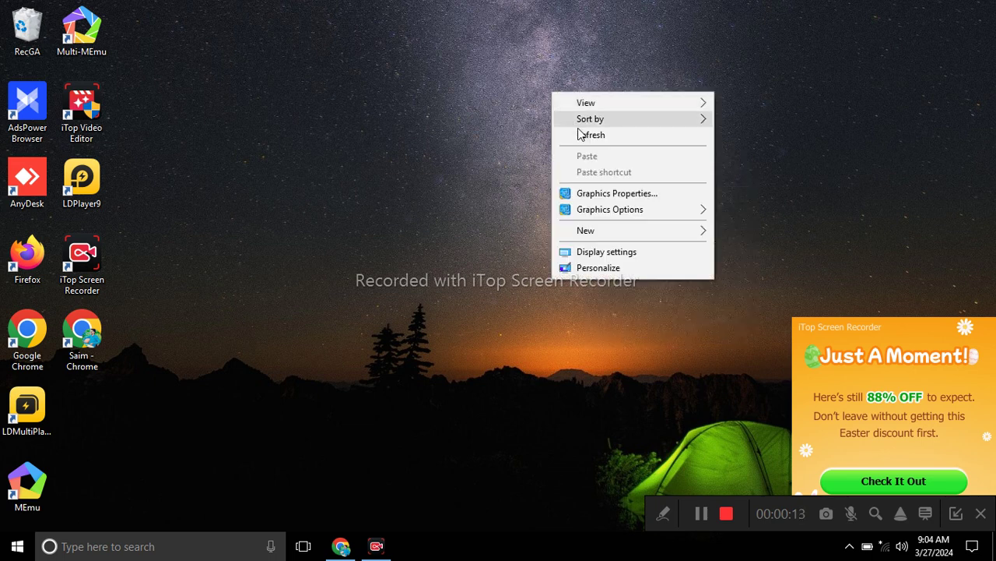
pyautogui.click(576, 135)
pyautogui.rightClick(582, 133)
pyautogui.click(611, 181)
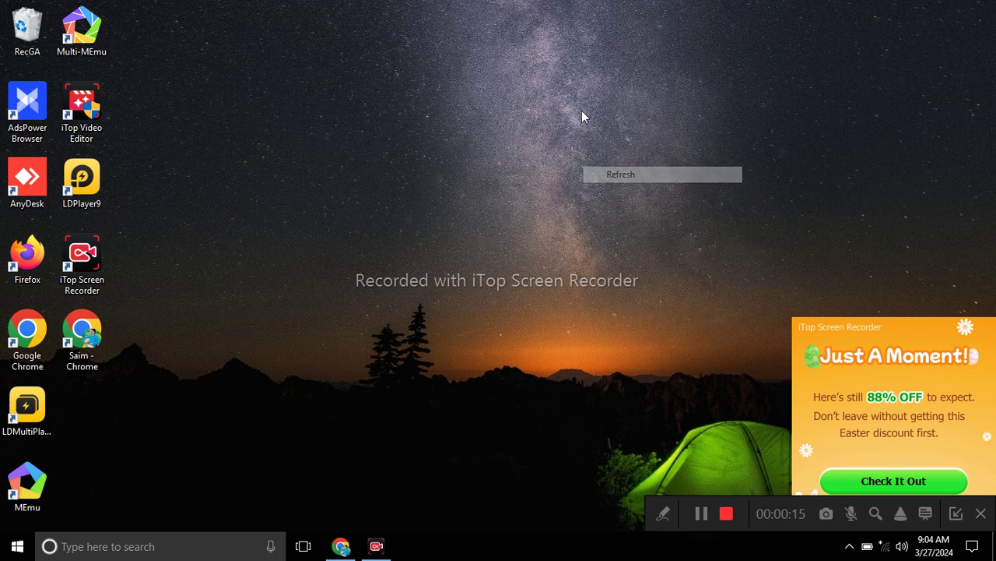
pyautogui.rightClick(582, 111)
pyautogui.click(612, 157)
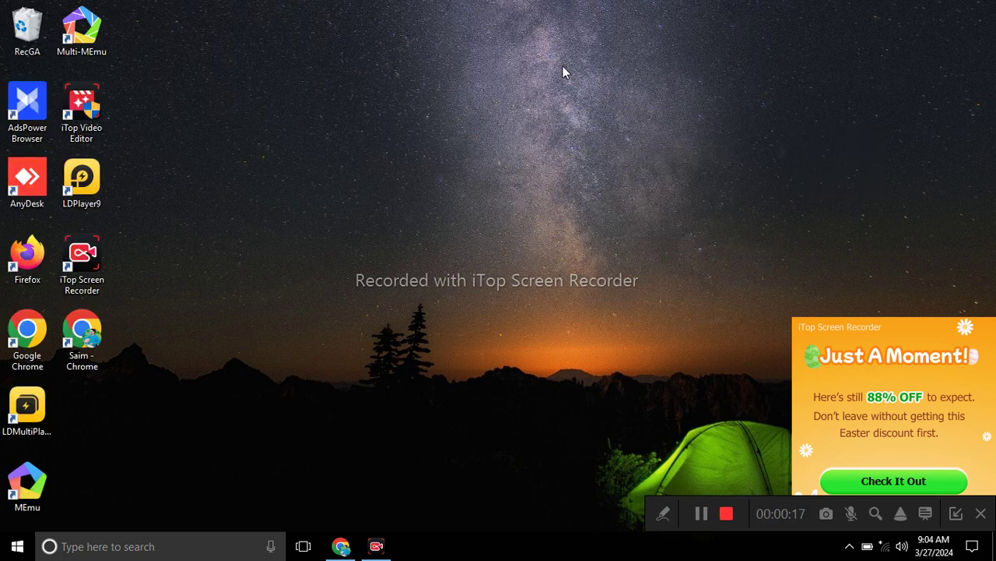
pyautogui.rightClick(561, 66)
pyautogui.click(598, 109)
pyautogui.rightClick(555, 62)
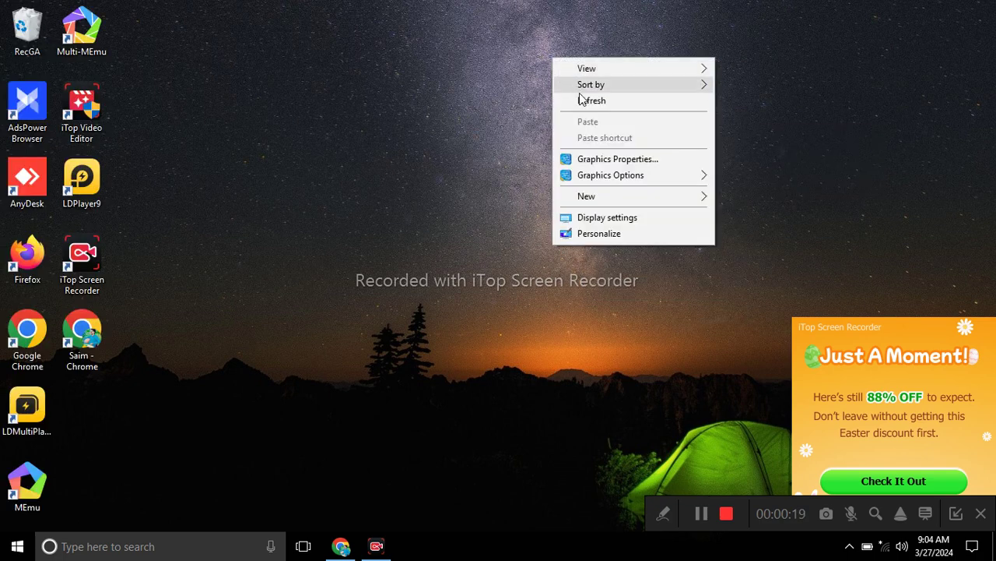
pyautogui.click(584, 102)
pyautogui.rightClick(582, 99)
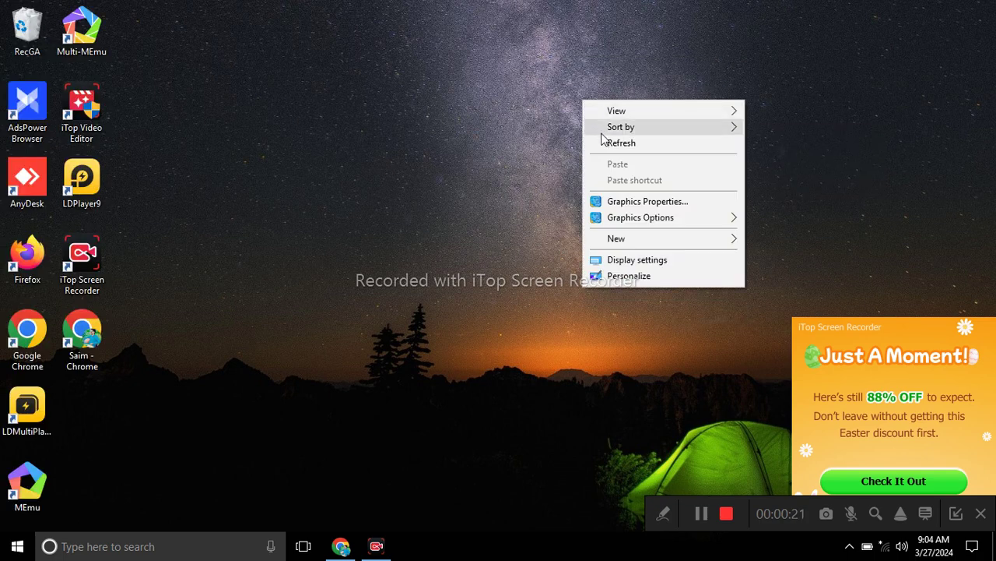
pyautogui.click(603, 142)
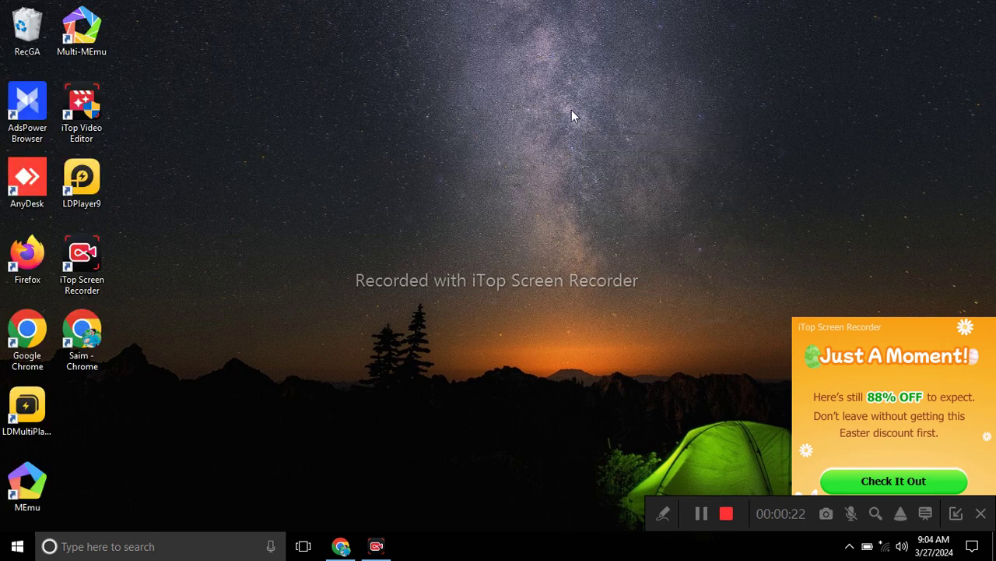
# - Launch Microsoft Office Excel 2007, then dismiss the screen recorder's discount offer covering the worksheet
pyautogui.click(17, 547)
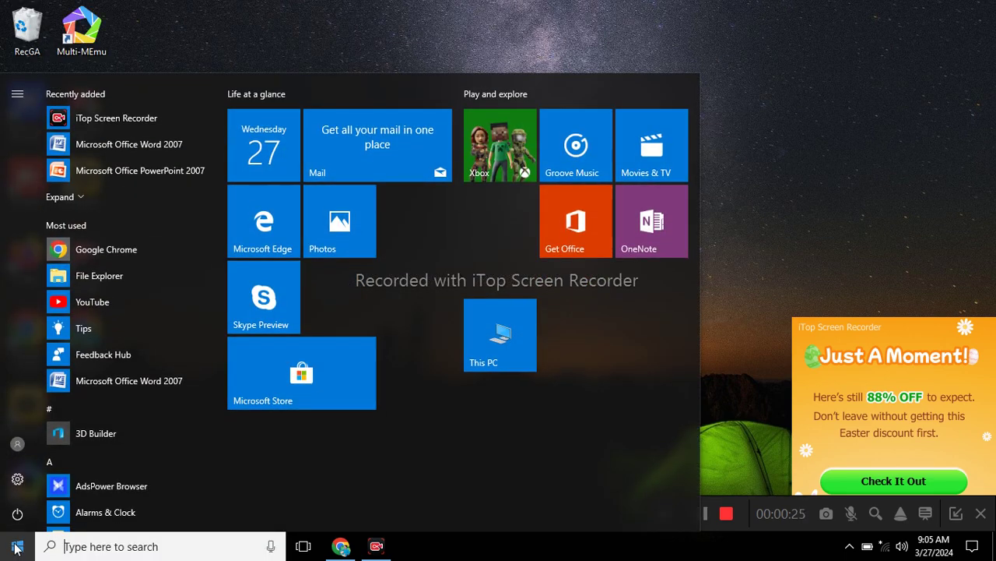
pyautogui.write('e')
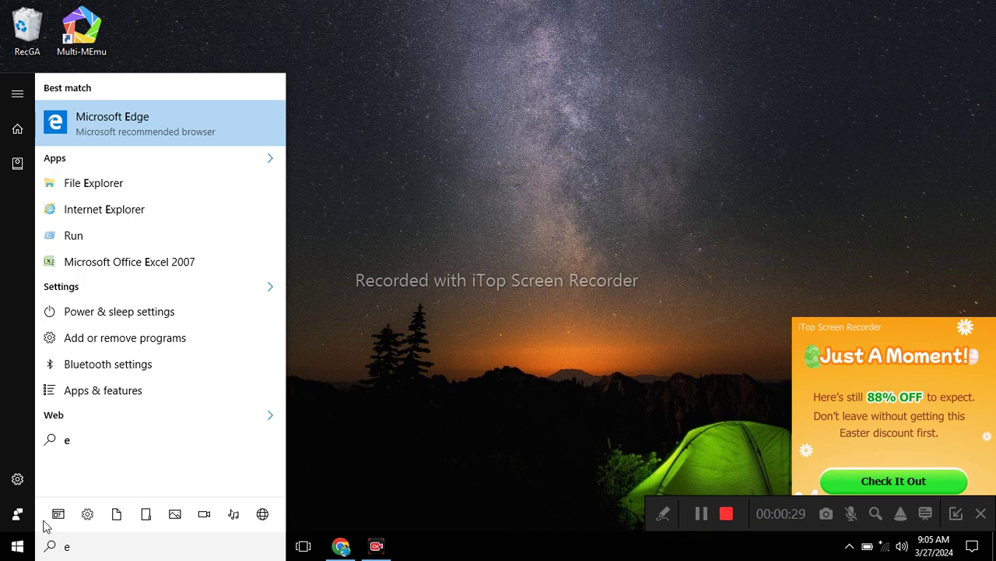
pyautogui.click(150, 262)
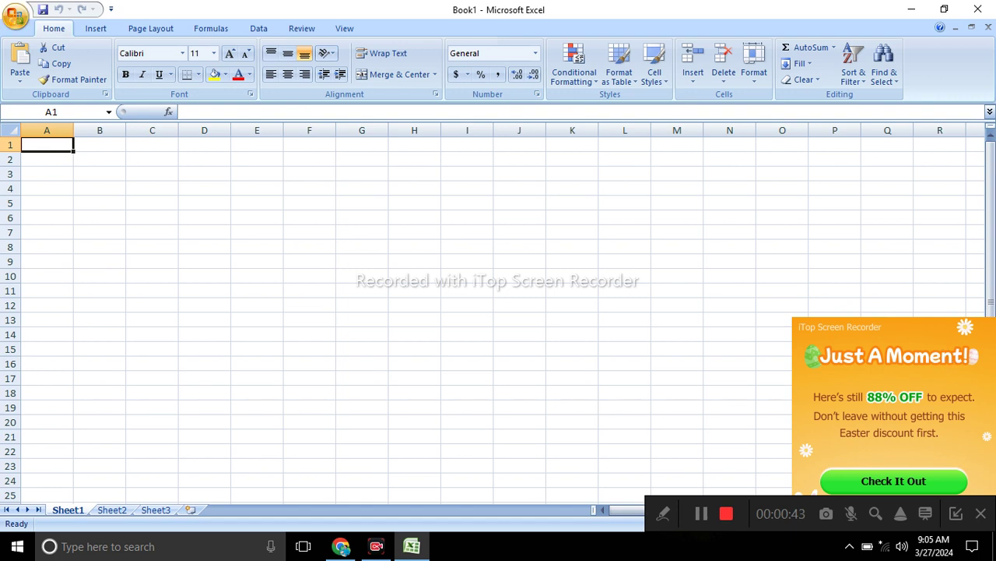
pyautogui.moveTo(789, 519); pyautogui.dragTo(583, 482)
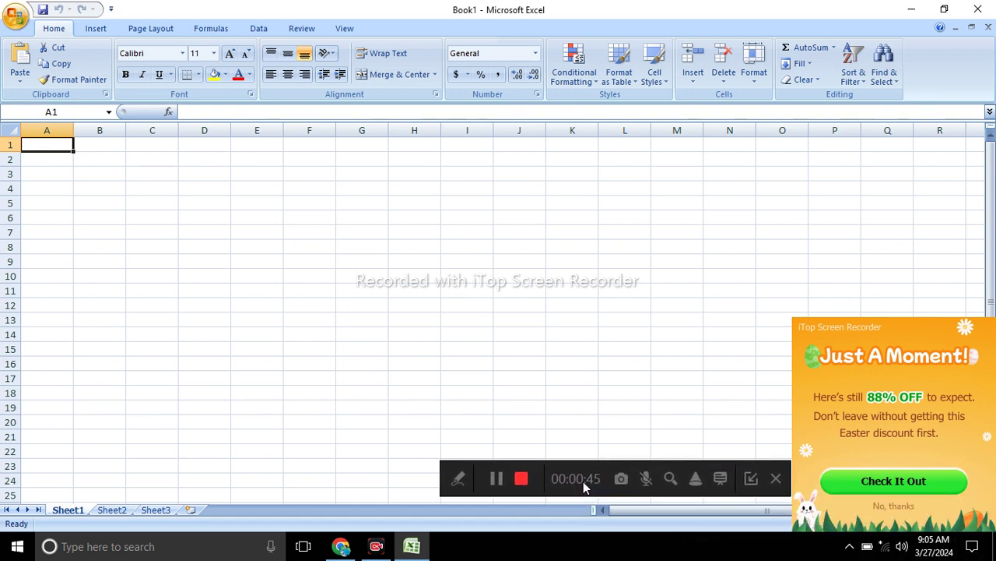
pyautogui.click(895, 507)
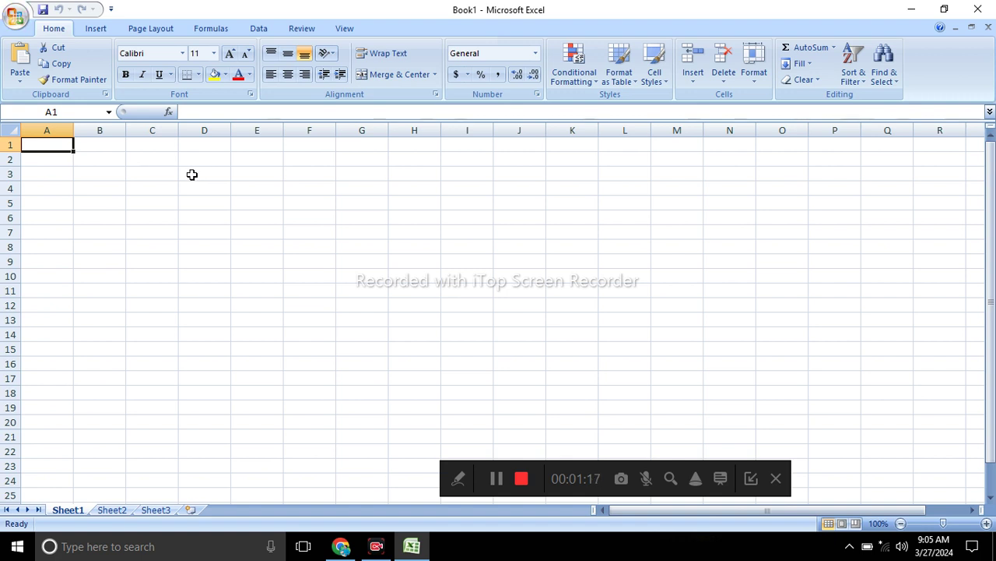
# - Examine the commands offered for inserting, page layout, formulas, data, reviewing and viewing, and return to the Home commands
pyautogui.click(90, 29)
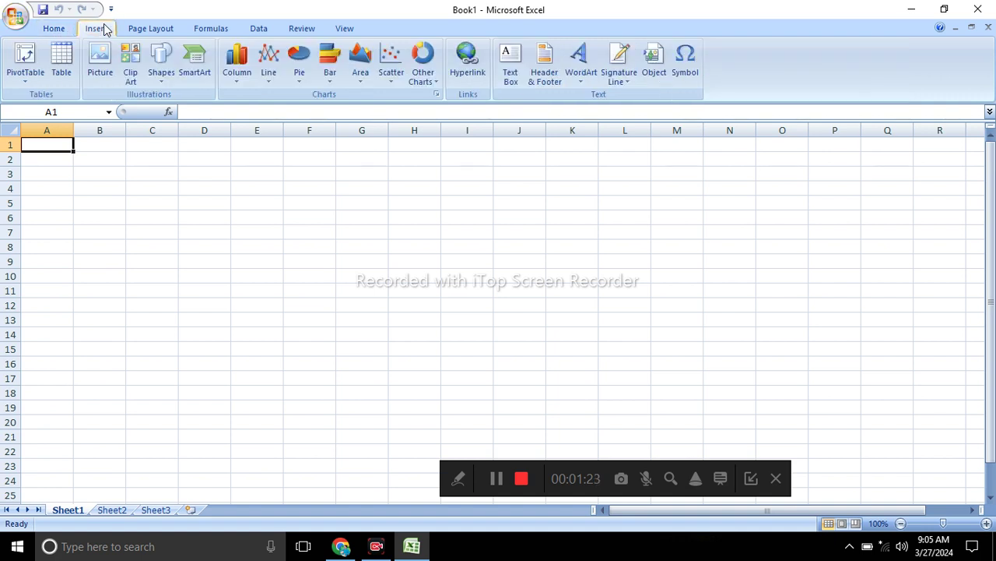
pyautogui.click(144, 30)
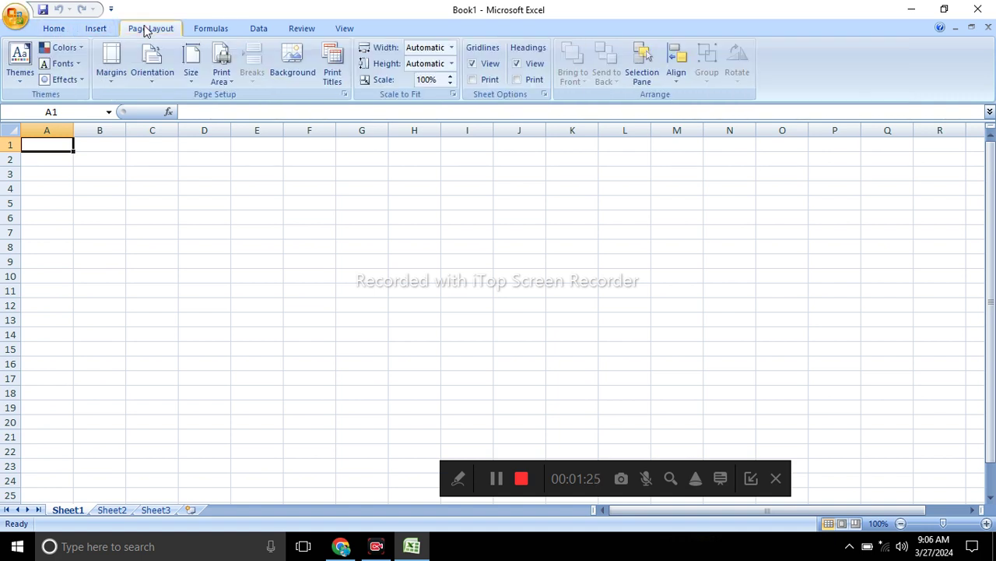
pyautogui.click(219, 31)
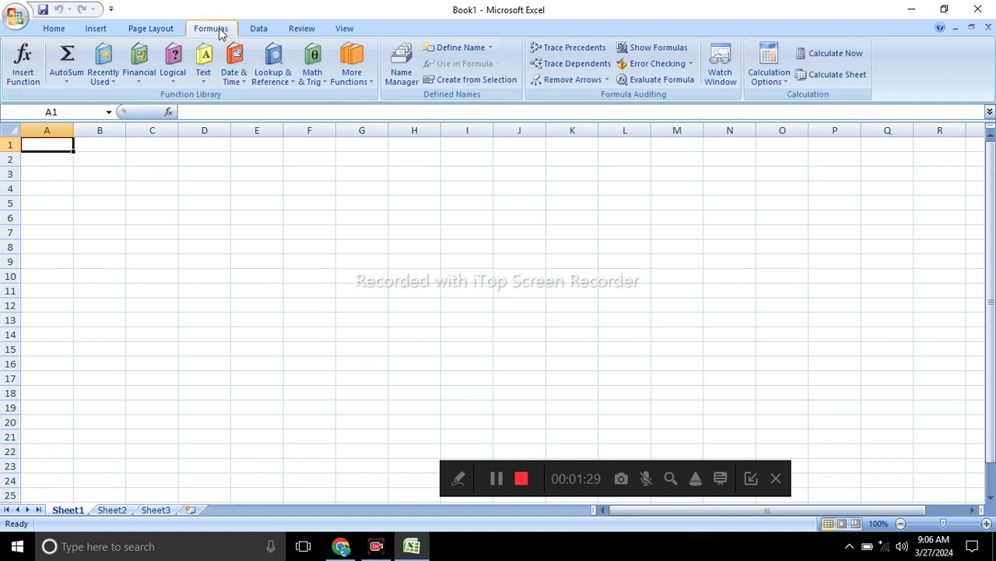
pyautogui.click(253, 30)
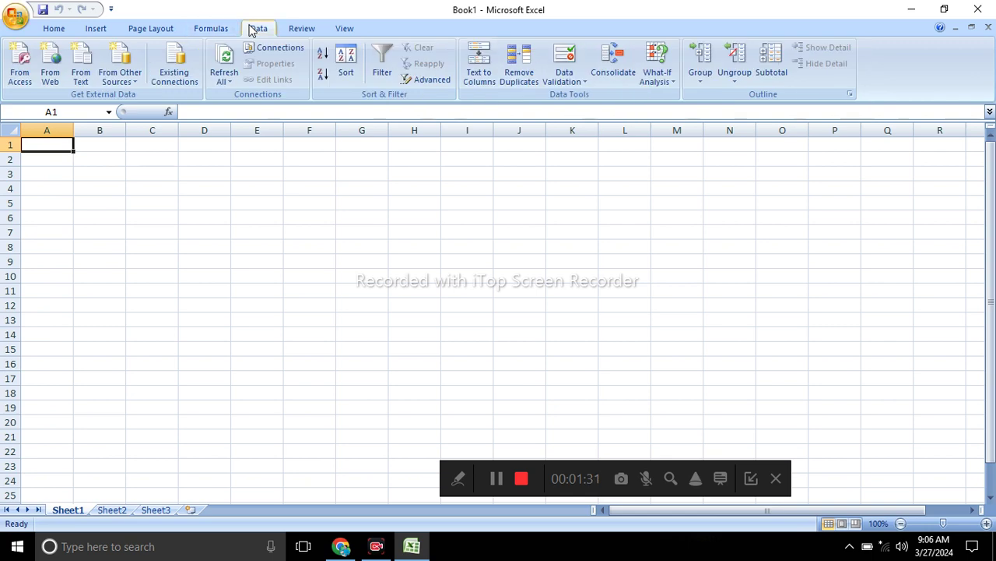
pyautogui.click(305, 28)
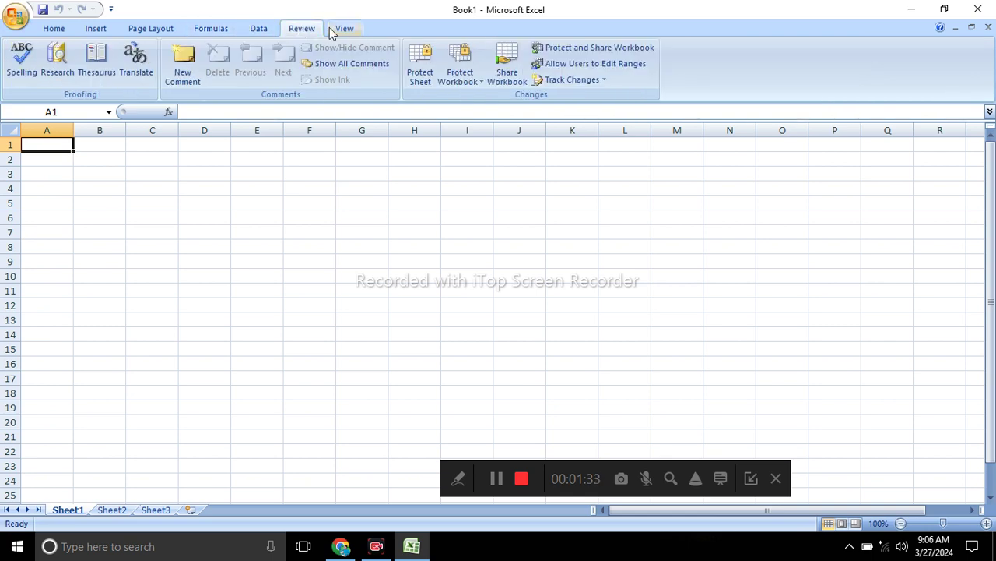
pyautogui.click(345, 29)
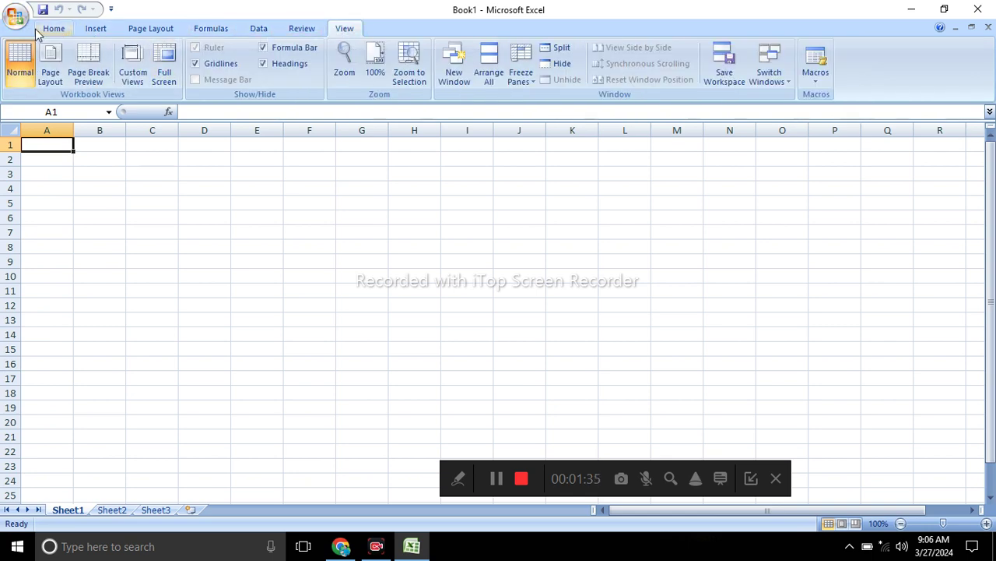
pyautogui.click(56, 30)
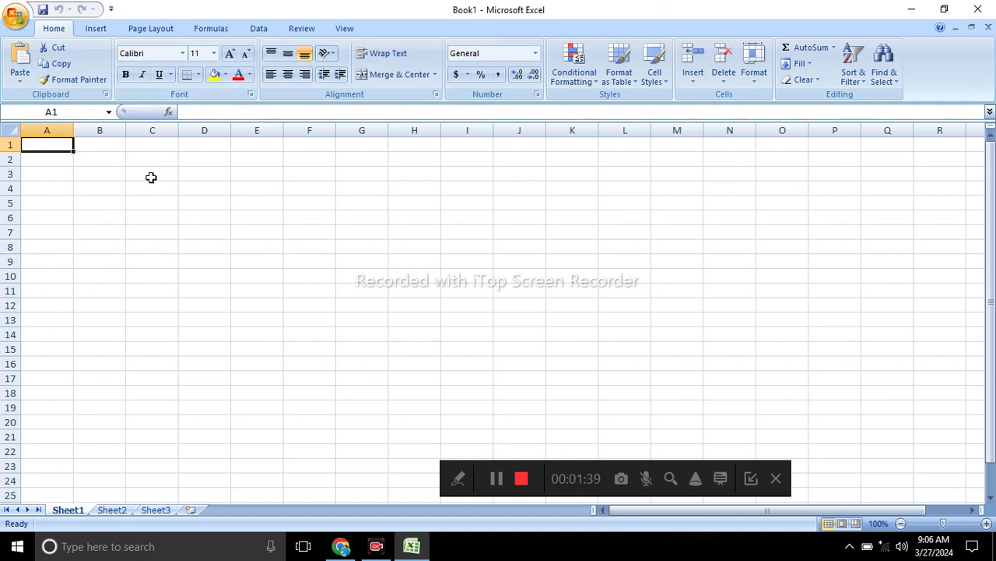
pyautogui.click(209, 28)
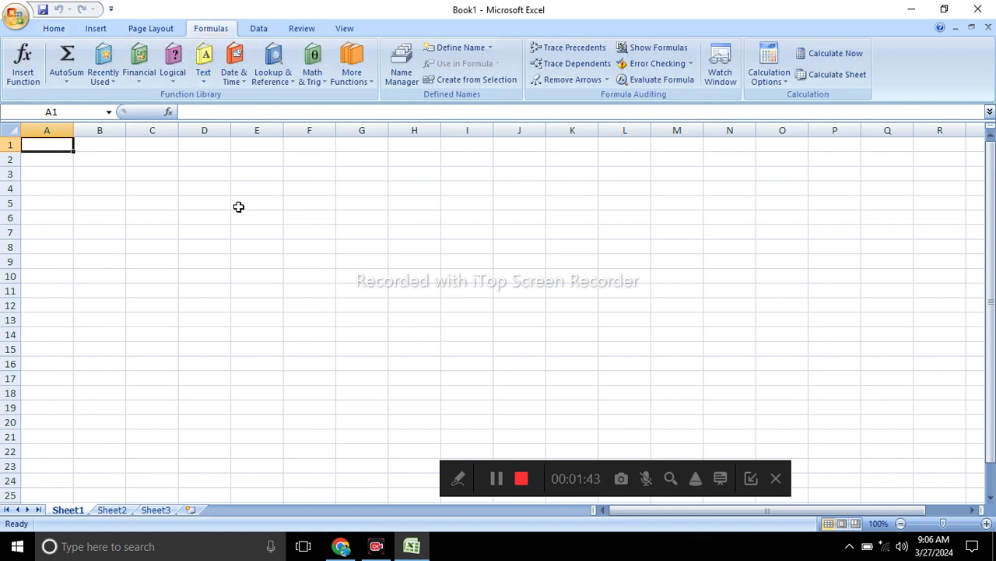
pyautogui.click(54, 29)
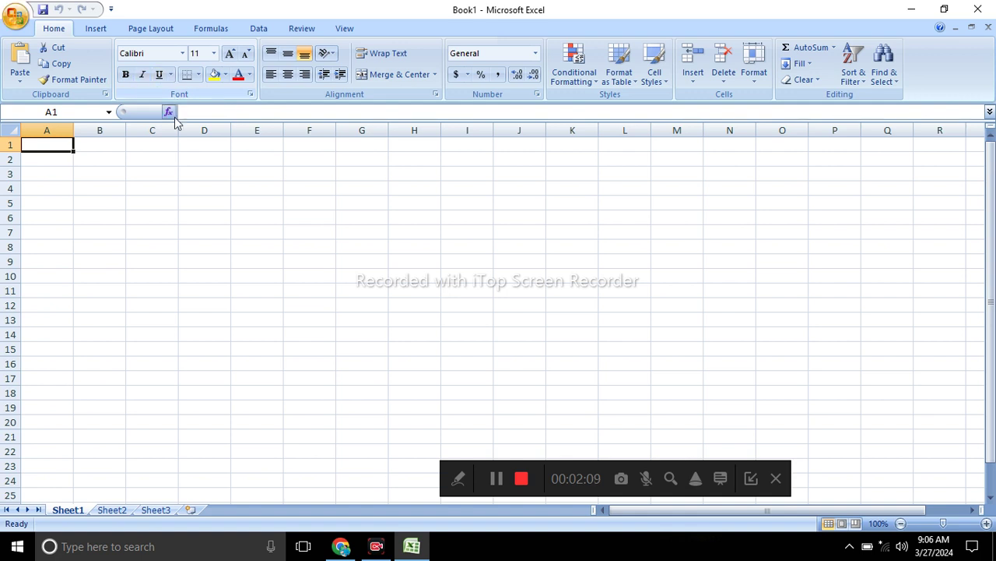
# - Look through the underline styles and the list of border options
pyautogui.click(170, 74)
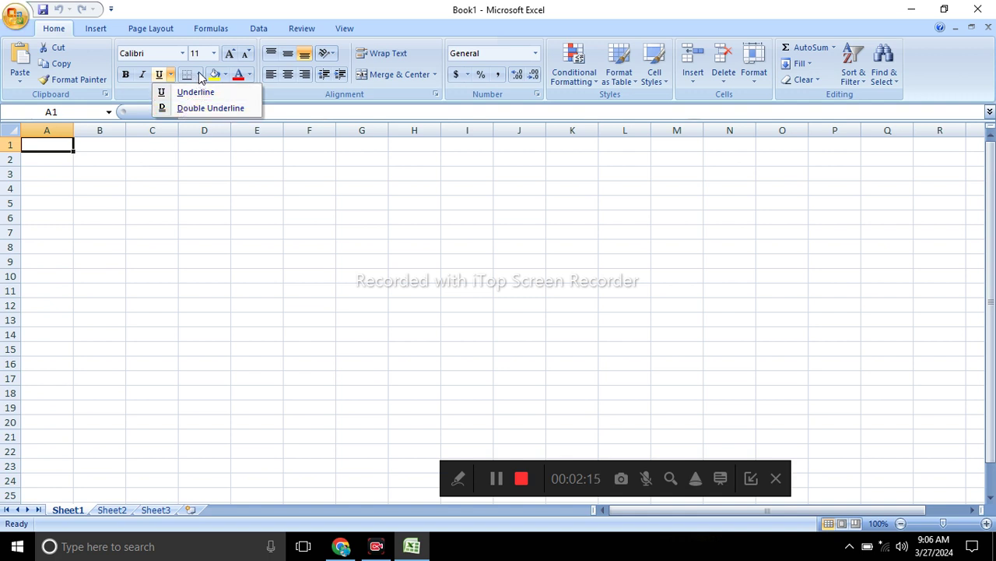
pyautogui.click(200, 75)
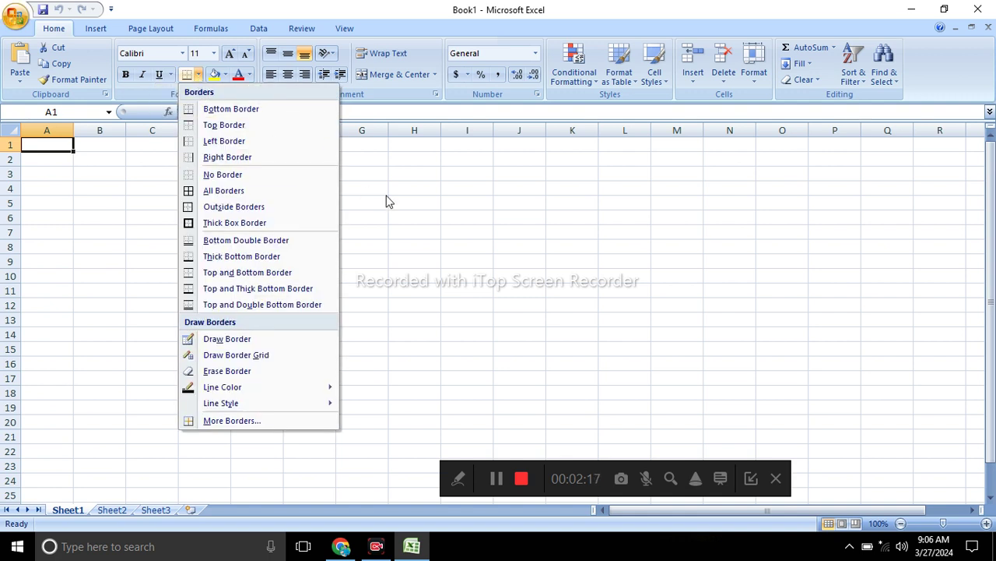
pyautogui.click(364, 185)
# - Apply All Borders to the cell range C2:M10
pyautogui.moveTo(190, 168); pyautogui.dragTo(686, 272)
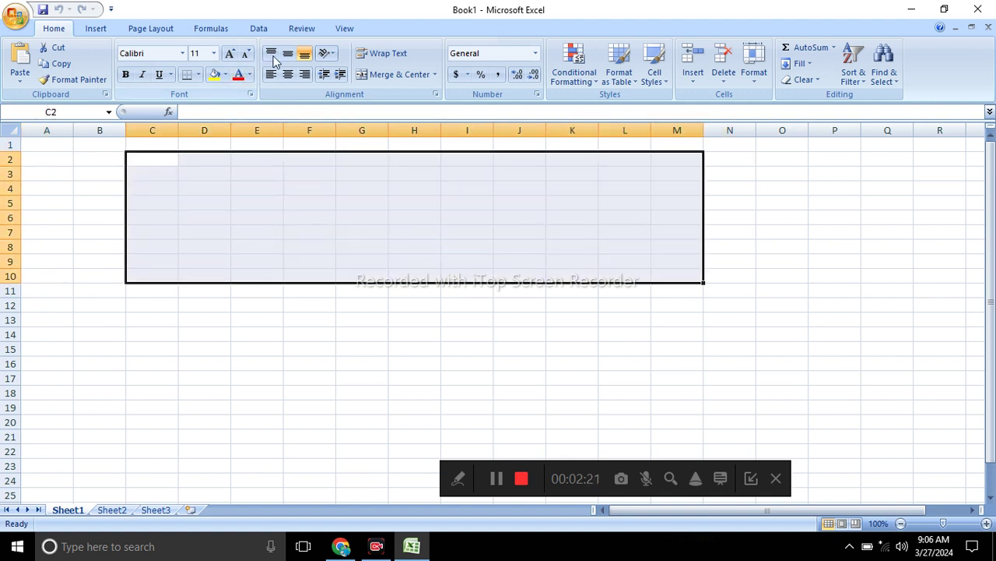
pyautogui.click(198, 75)
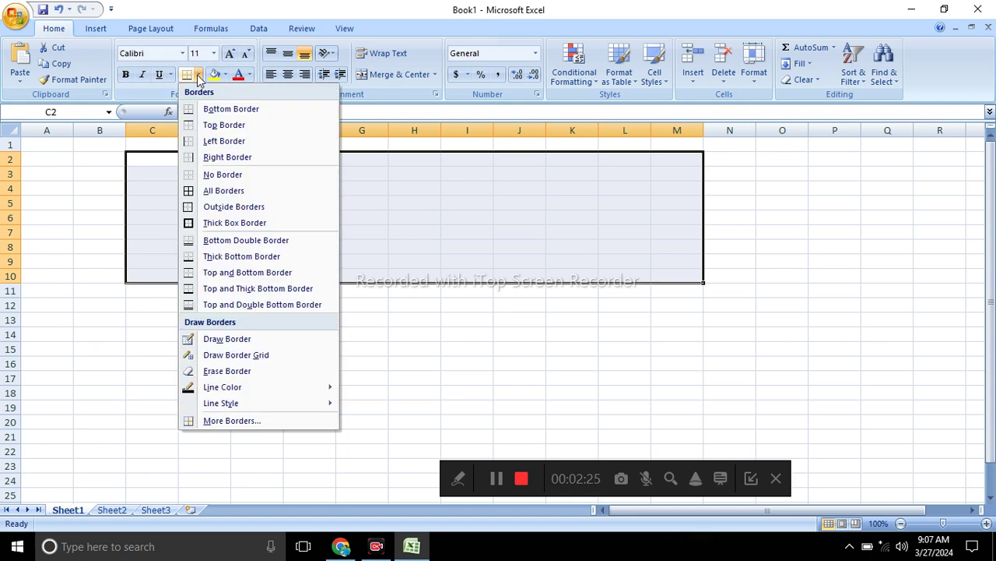
pyautogui.click(224, 193)
pyautogui.click(263, 336)
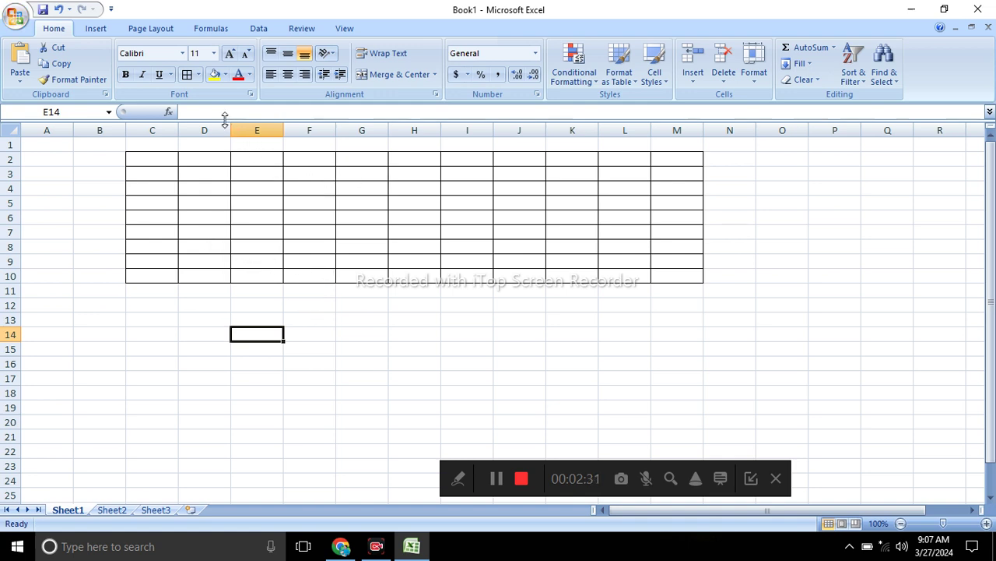
# - Review the available border styles once more without applying any
pyautogui.click(198, 75)
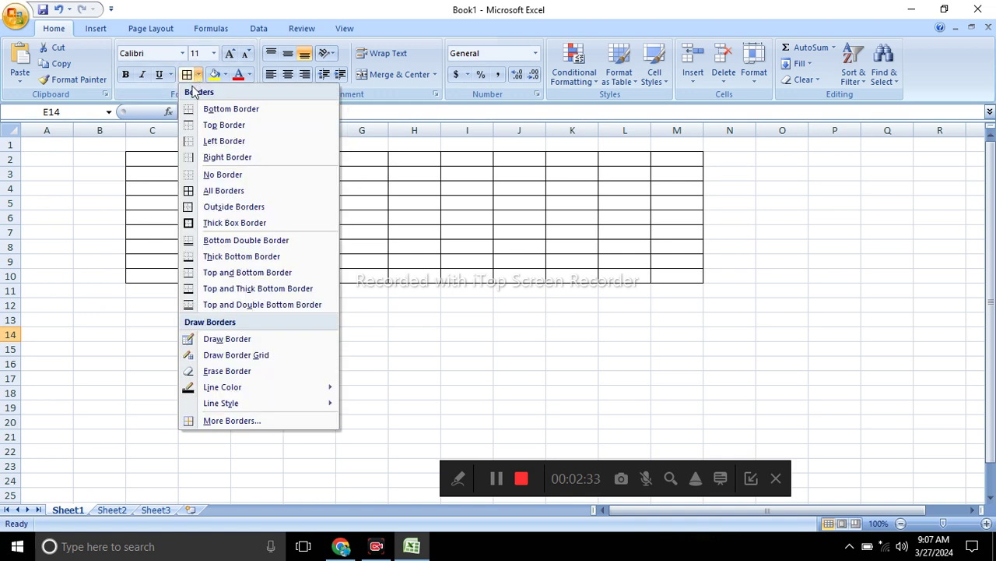
pyautogui.click(129, 372)
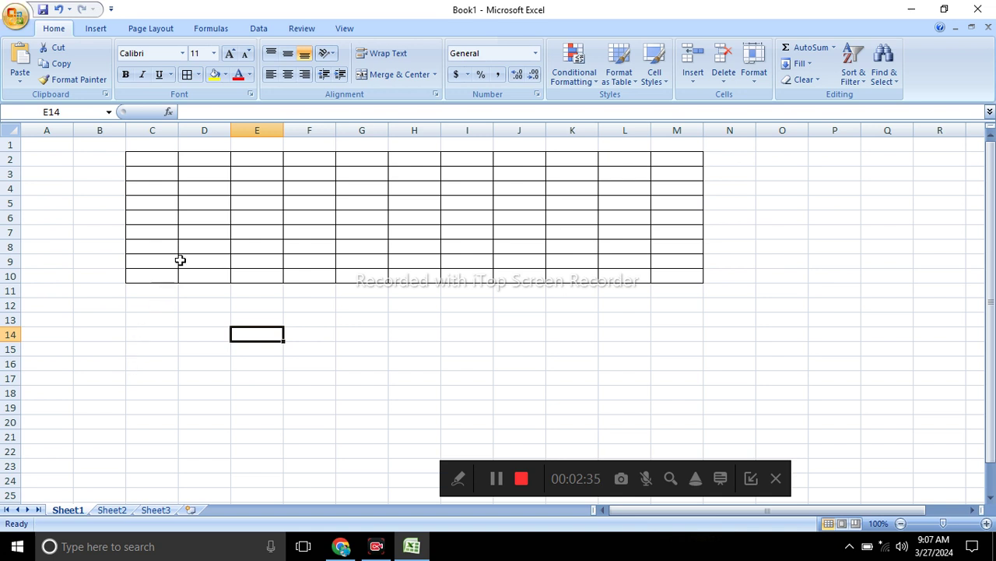
pyautogui.click(198, 74)
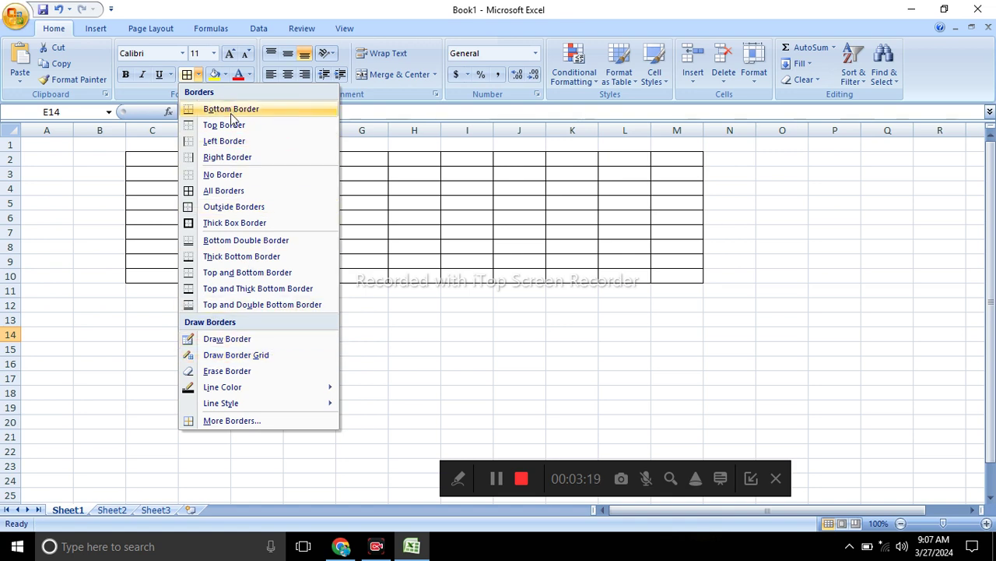
pyautogui.click(238, 58)
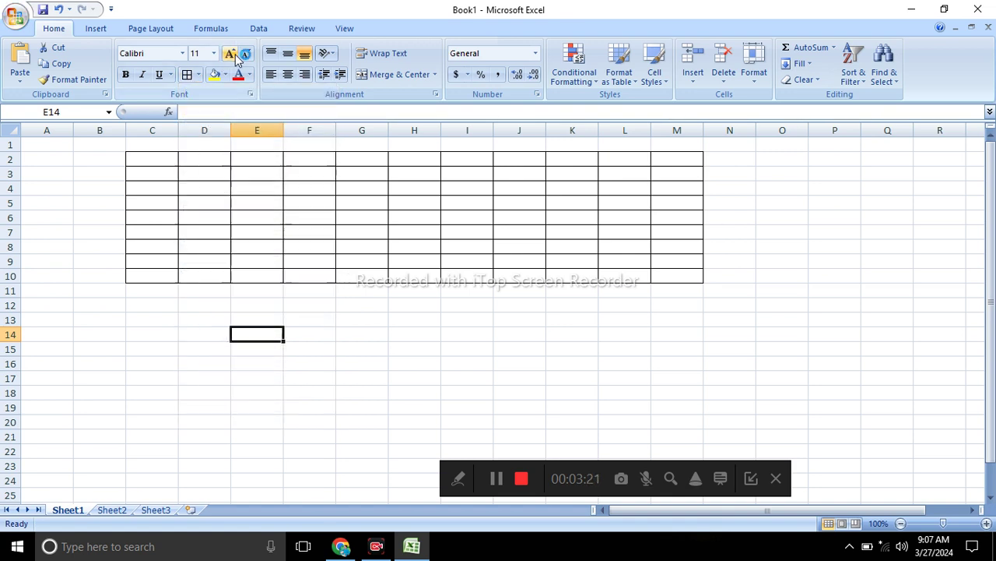
# - Try font size 12 on cell E14, look at the fill and font color palettes, and restore size 11
pyautogui.click(232, 54)
pyautogui.click(226, 74)
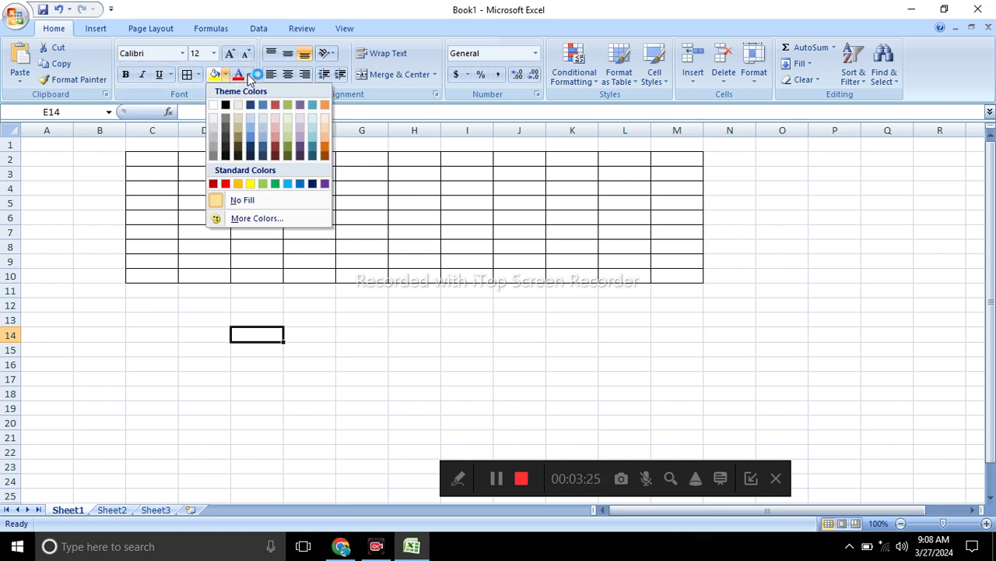
pyautogui.click(249, 74)
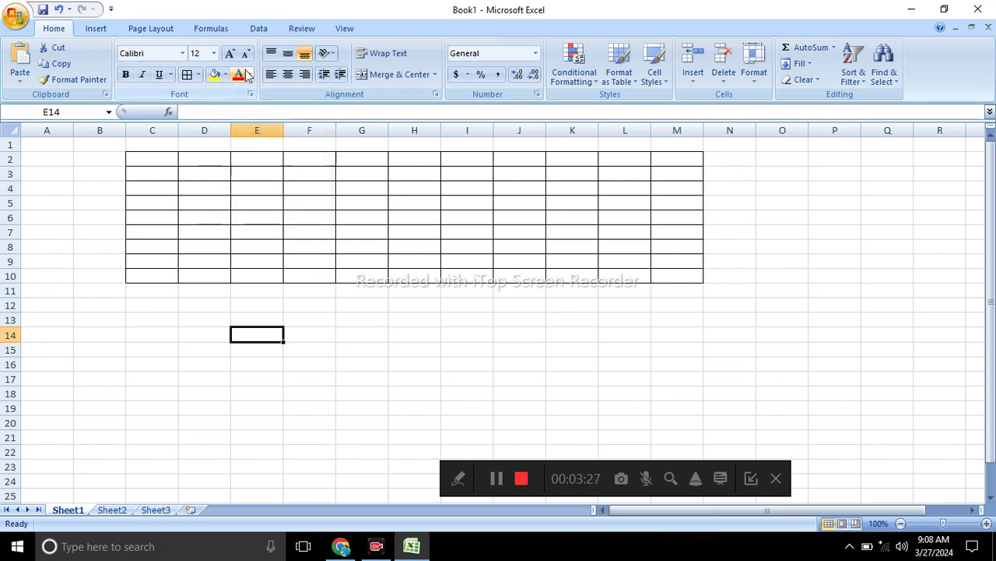
pyautogui.click(250, 74)
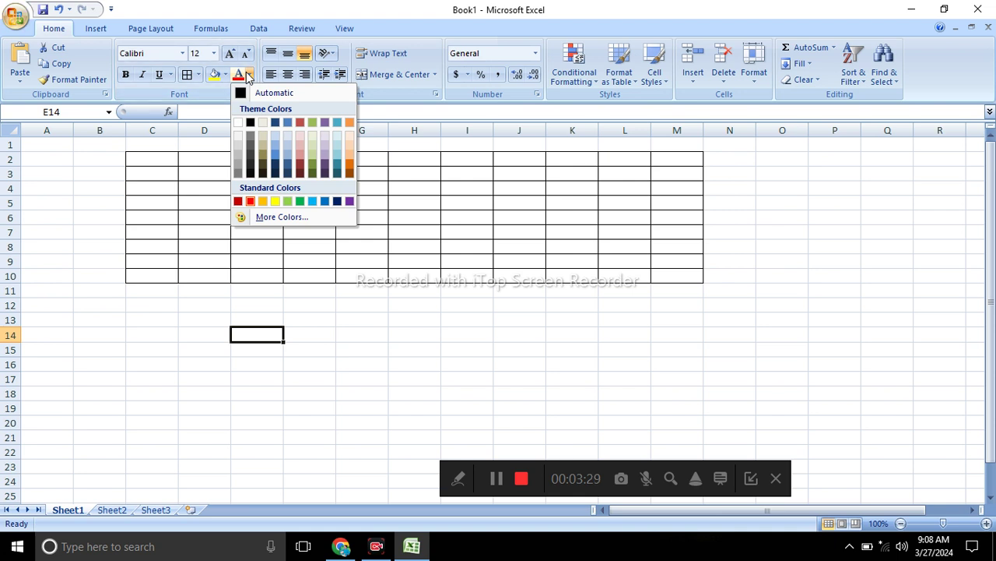
pyautogui.click(248, 55)
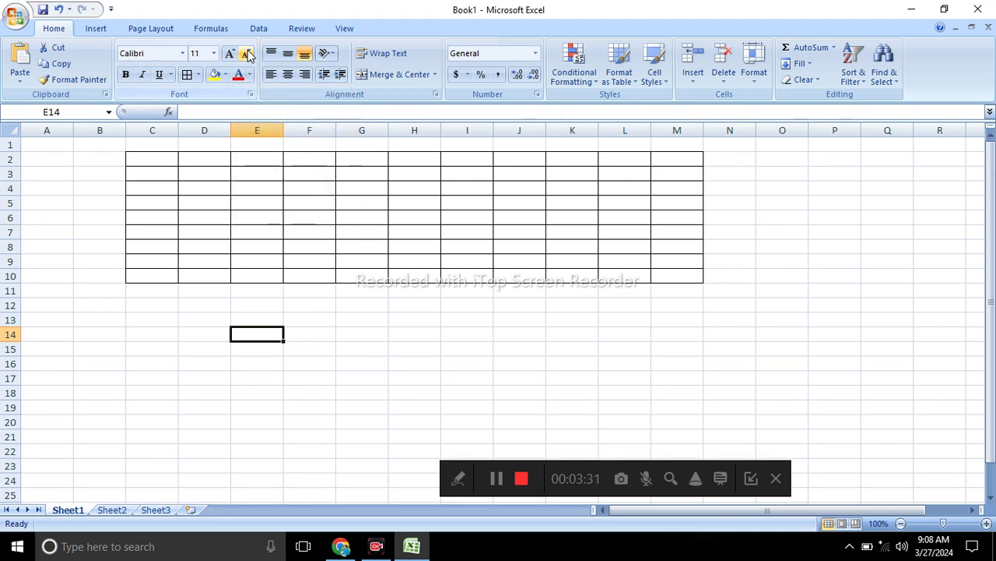
pyautogui.click(302, 156)
pyautogui.write('r')
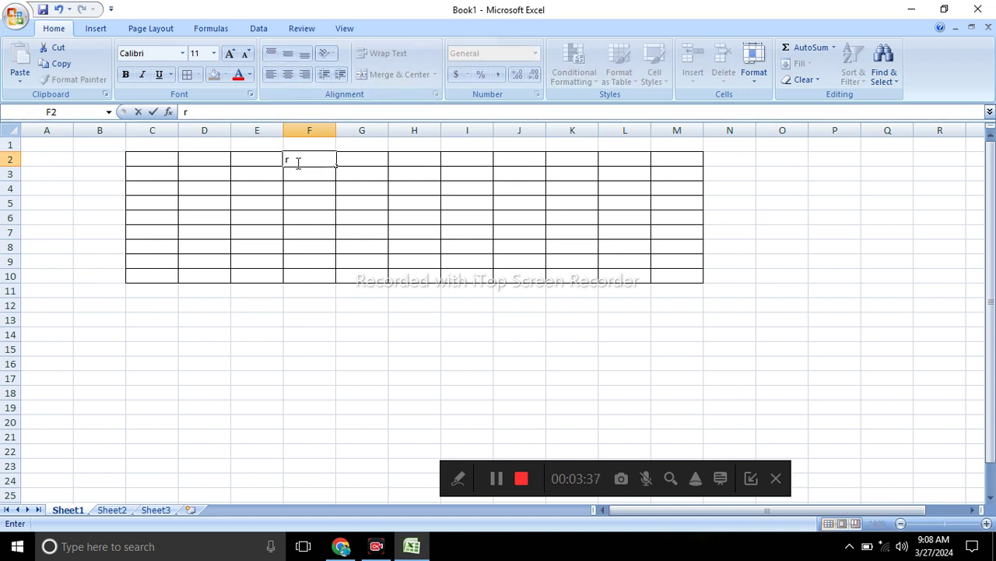
pyautogui.doubleClick(280, 159)
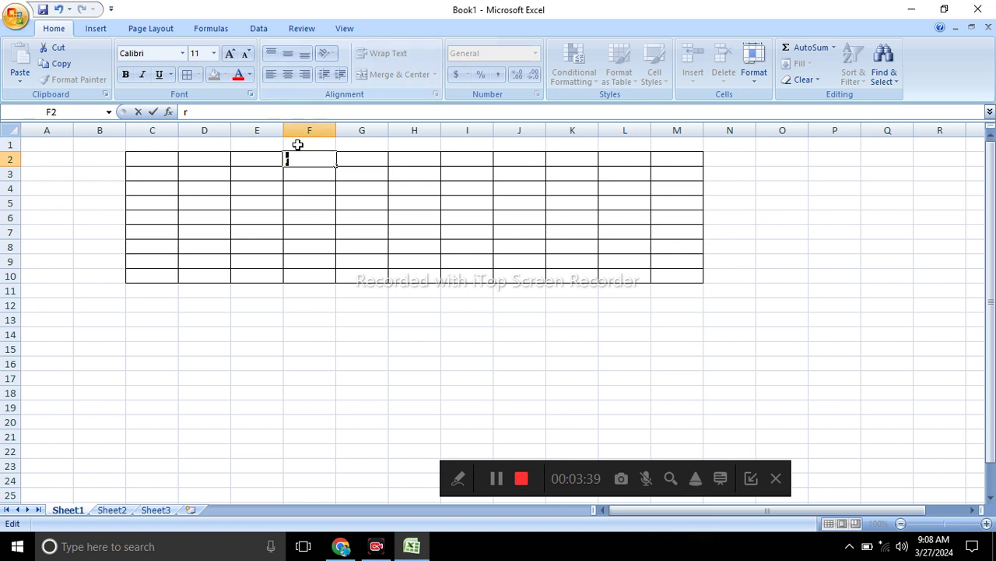
pyautogui.press('BackSpace')
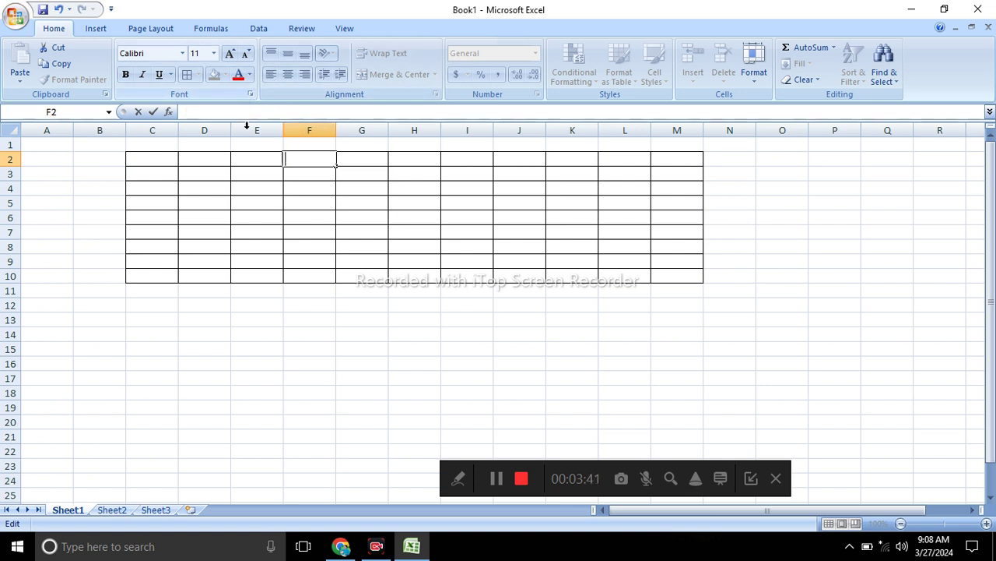
# - Look through the available number formats for cell B12 without applying any
pyautogui.click(120, 301)
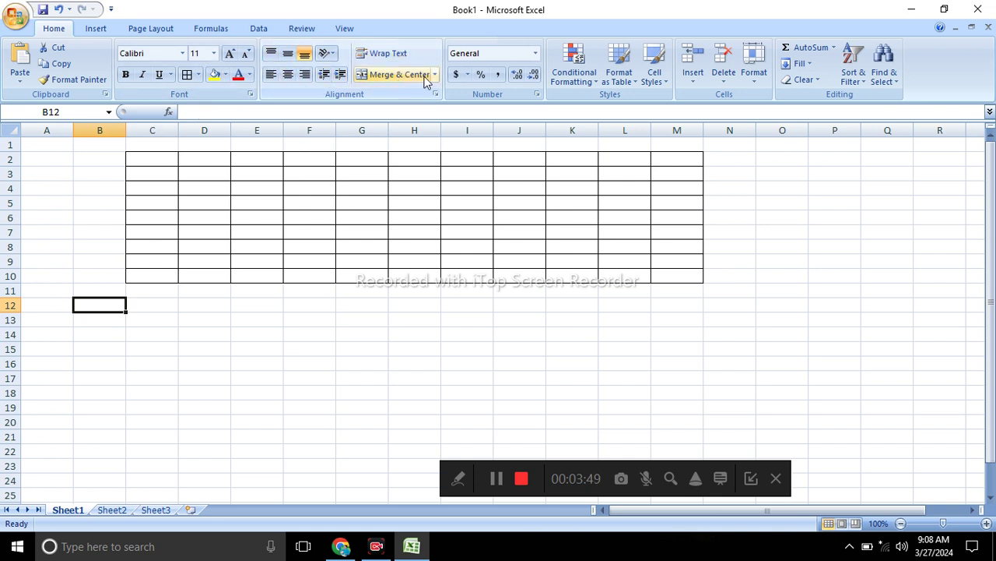
pyautogui.click(535, 53)
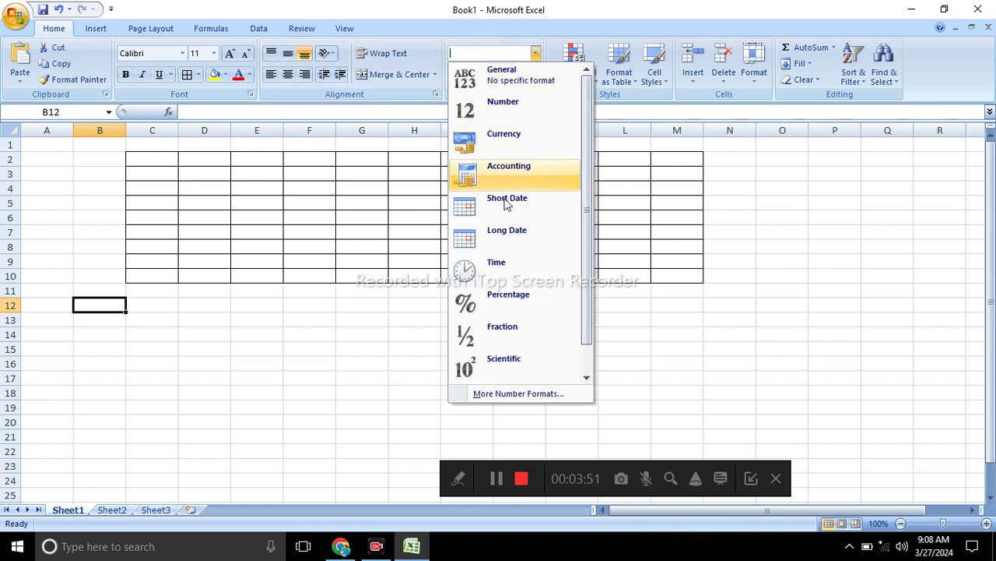
pyautogui.click(313, 417)
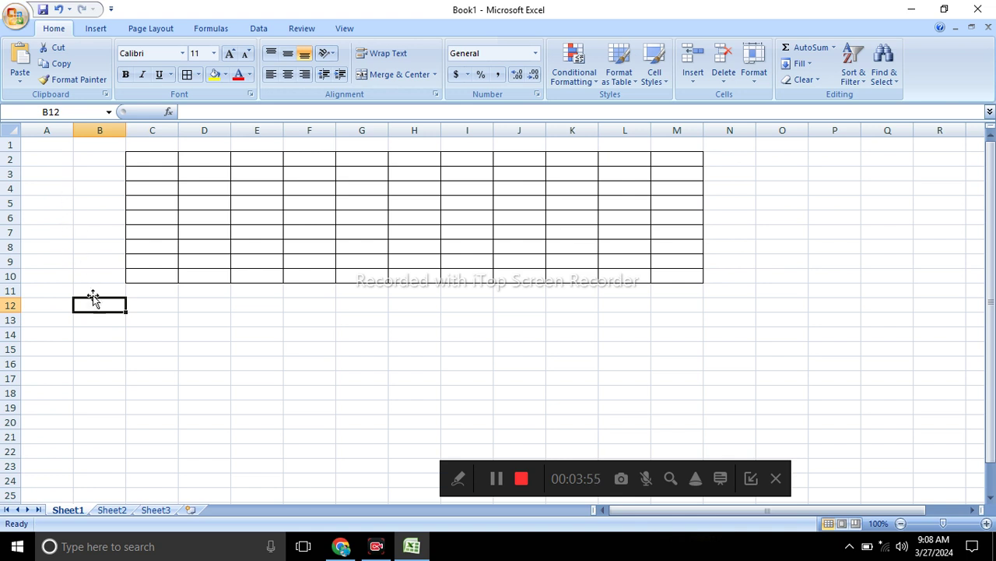
# - Apply All Borders to the cell range A1:B10
pyautogui.moveTo(100, 304); pyautogui.dragTo(40, 143)
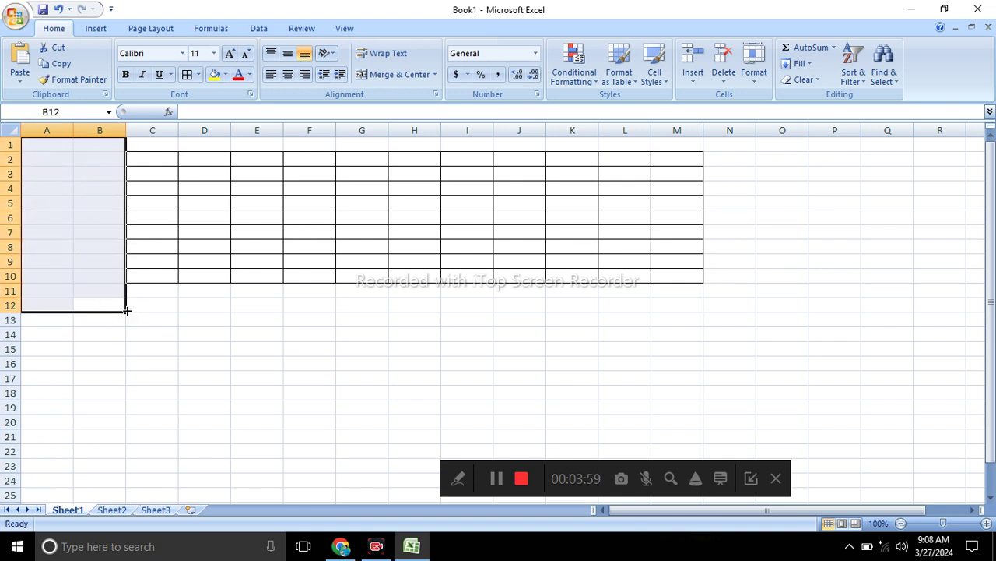
pyautogui.moveTo(126, 310); pyautogui.dragTo(123, 289)
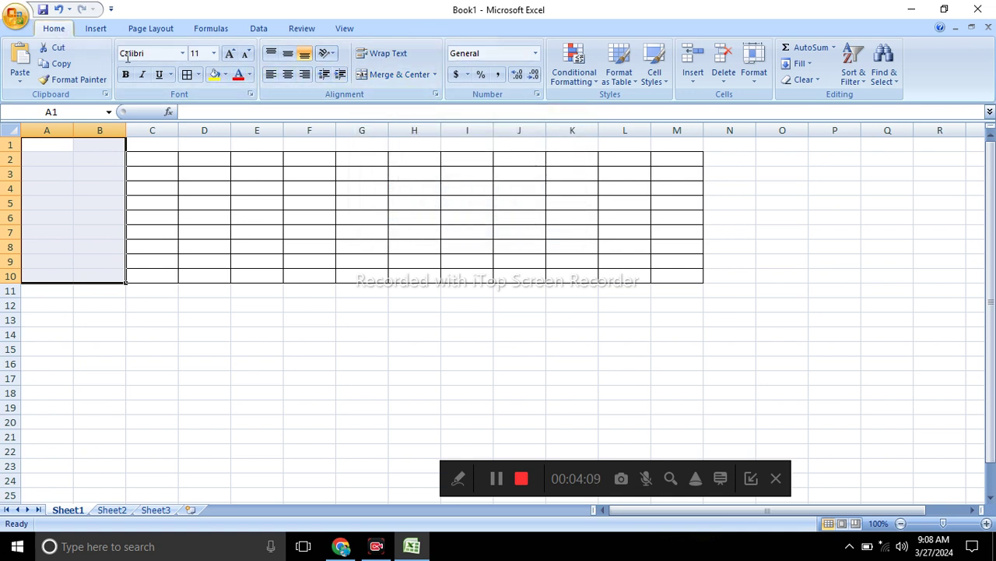
pyautogui.click(198, 74)
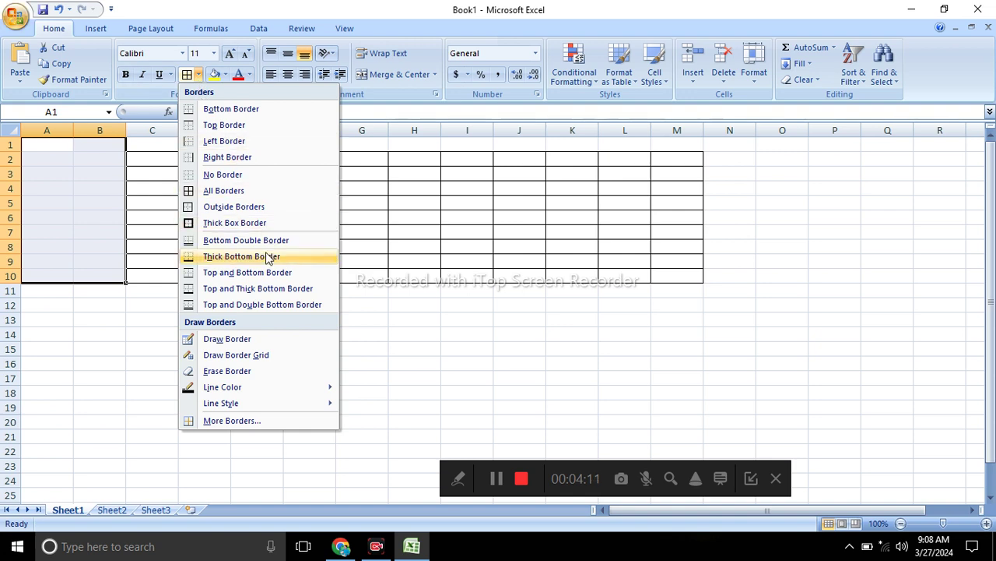
pyautogui.click(213, 193)
pyautogui.click(204, 308)
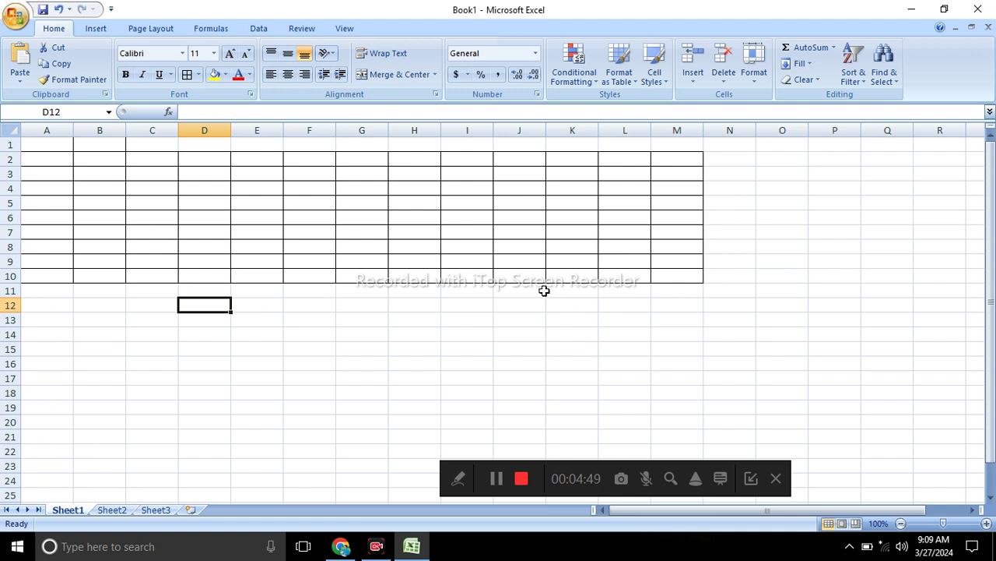
# - Look over the Insert, Page Layout, Review and View commands and return to the Home commands
pyautogui.click(110, 33)
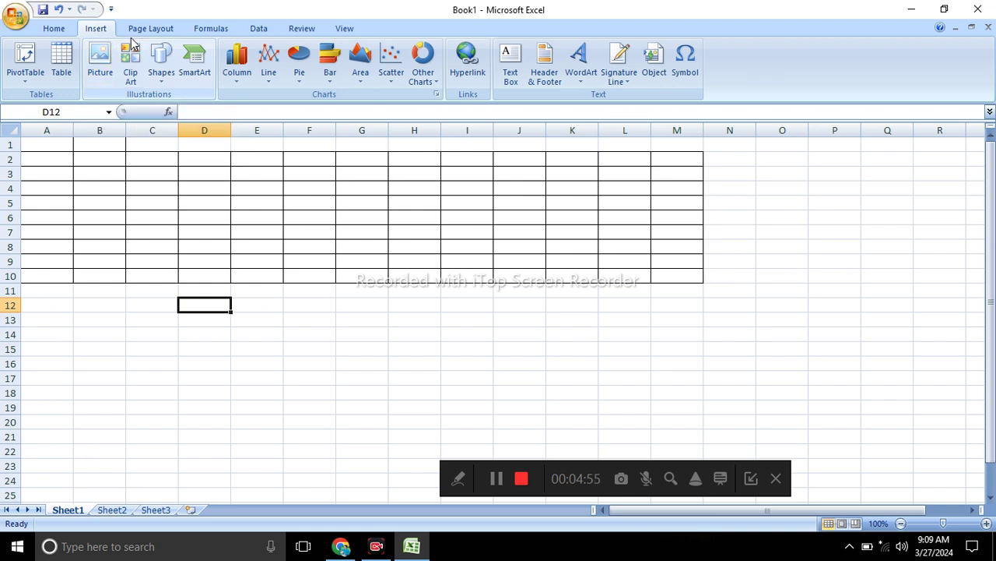
pyautogui.click(140, 32)
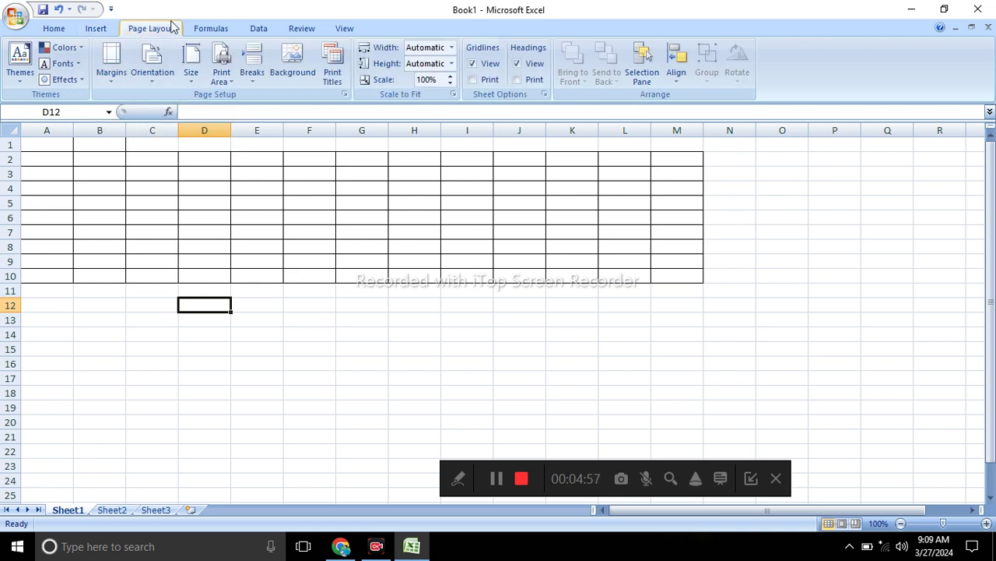
pyautogui.click(307, 31)
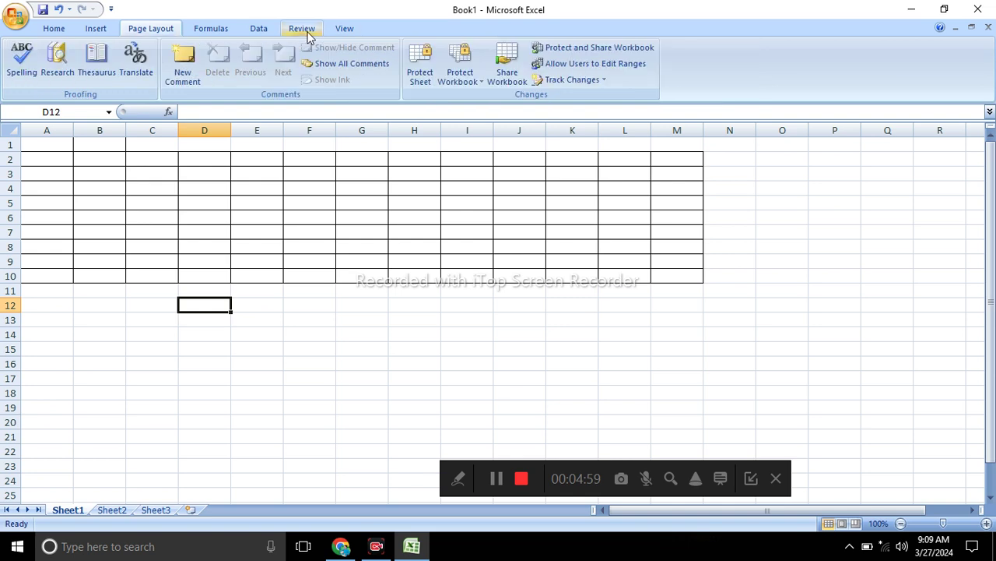
pyautogui.click(335, 29)
pyautogui.click(54, 29)
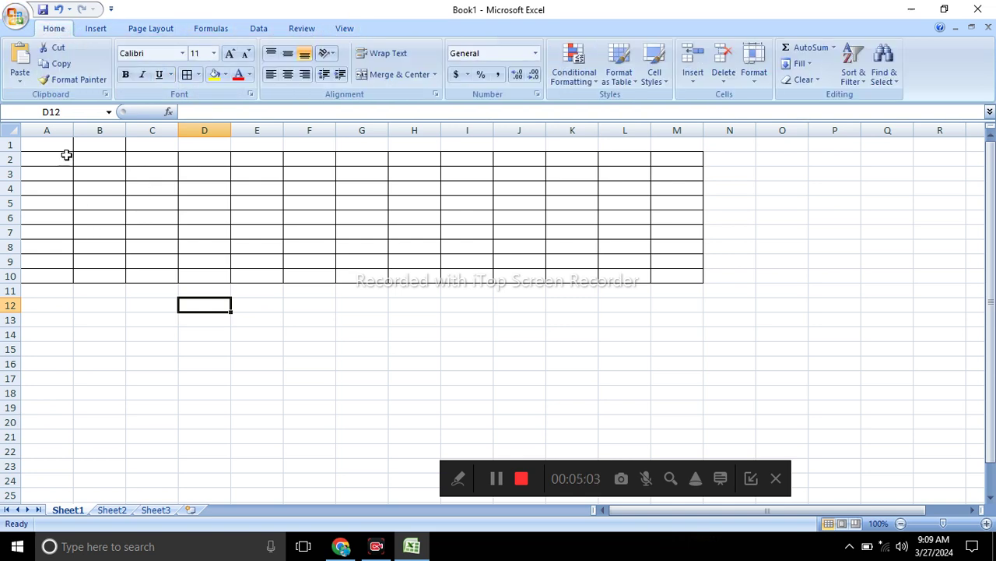
pyautogui.click(48, 145)
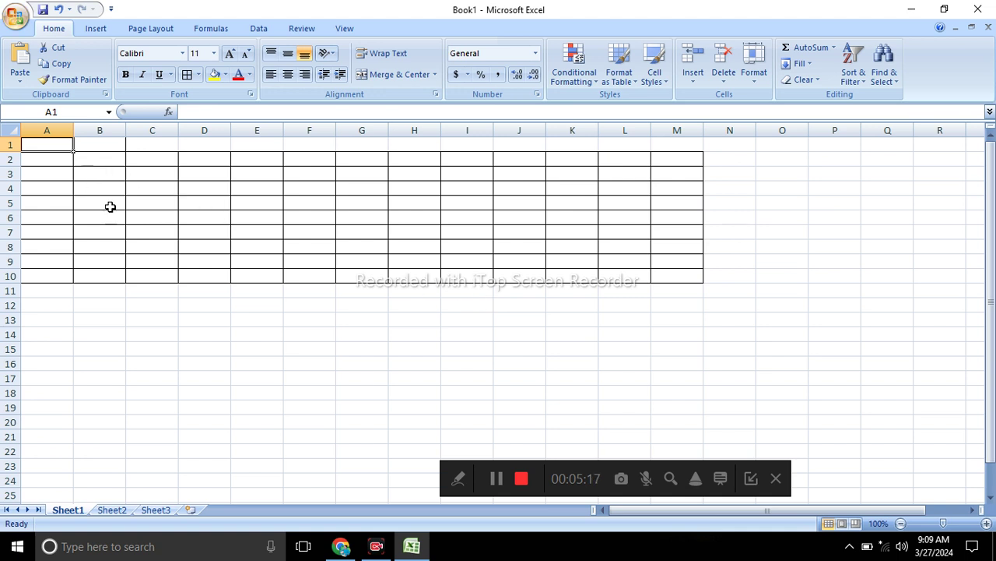
pyautogui.click(491, 481)
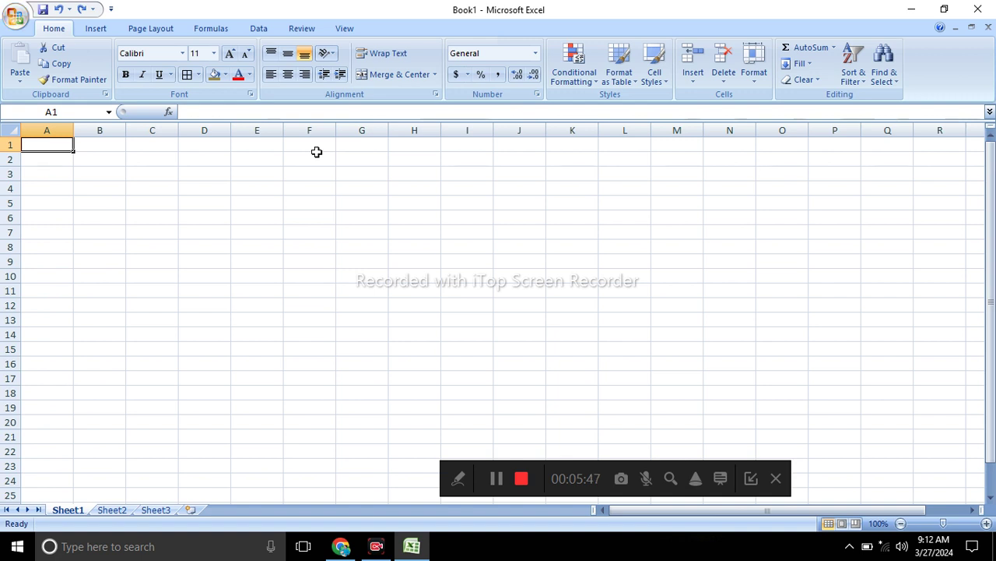
# - Merge the cell range F1:J3 into a single cell
pyautogui.moveTo(296, 146)
pyautogui.mouseDown()
pyautogui.moveTo(496, 164)
pyautogui.moveTo(463, 182)
pyautogui.moveTo(499, 171)
pyautogui.moveTo(369, 167)
pyautogui.moveTo(297, 149)
pyautogui.mouseUp()
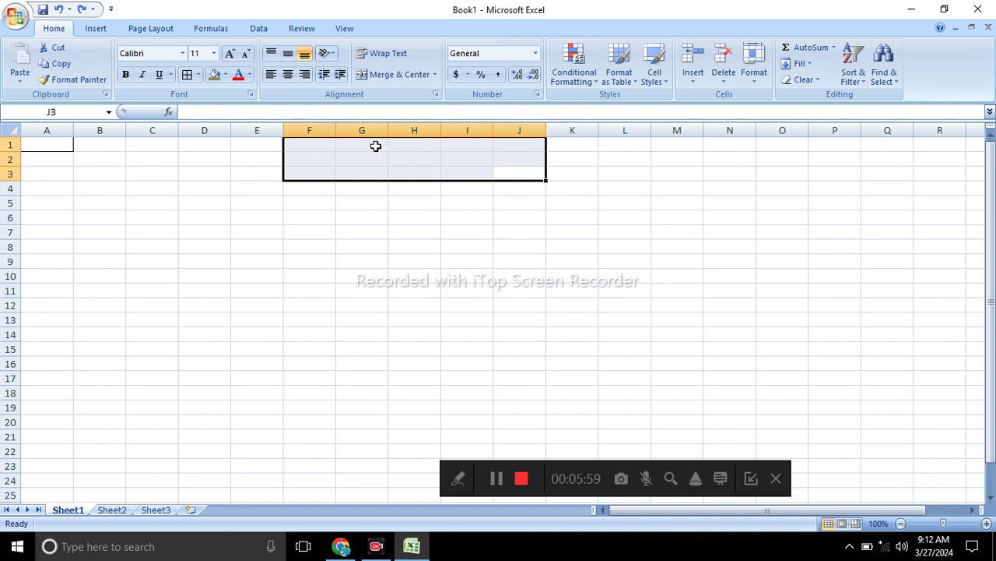
pyautogui.click(435, 75)
pyautogui.click(414, 125)
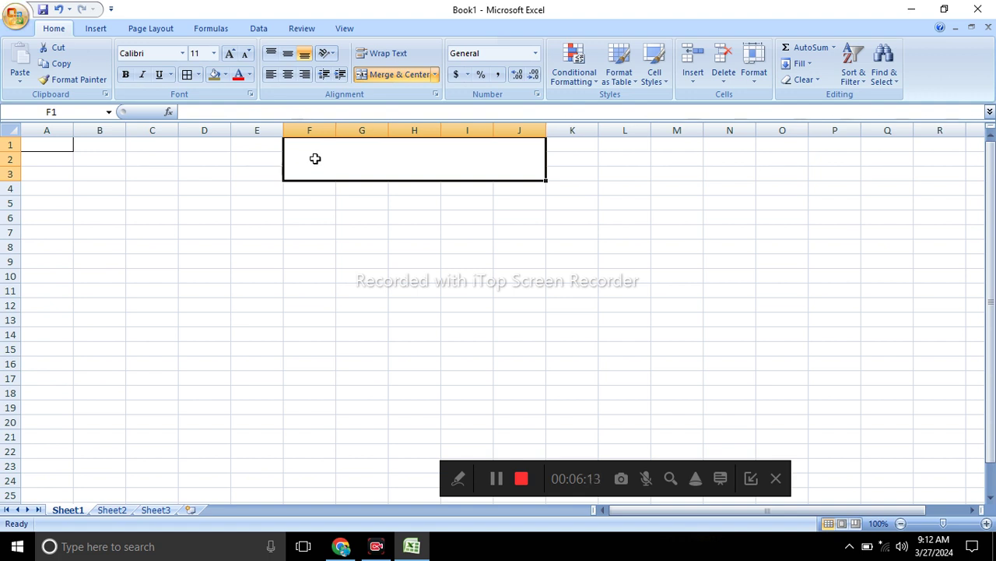
# - Fill the merged cell F1:J3 with a dark olive green theme color and enter the title USE FORMULA OF SUM
pyautogui.click(220, 75)
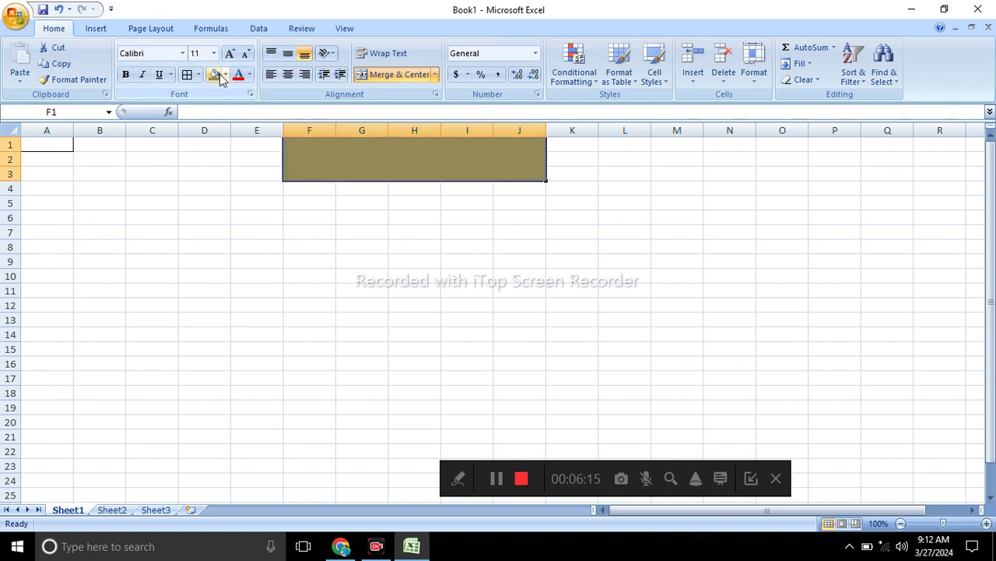
pyautogui.click(225, 75)
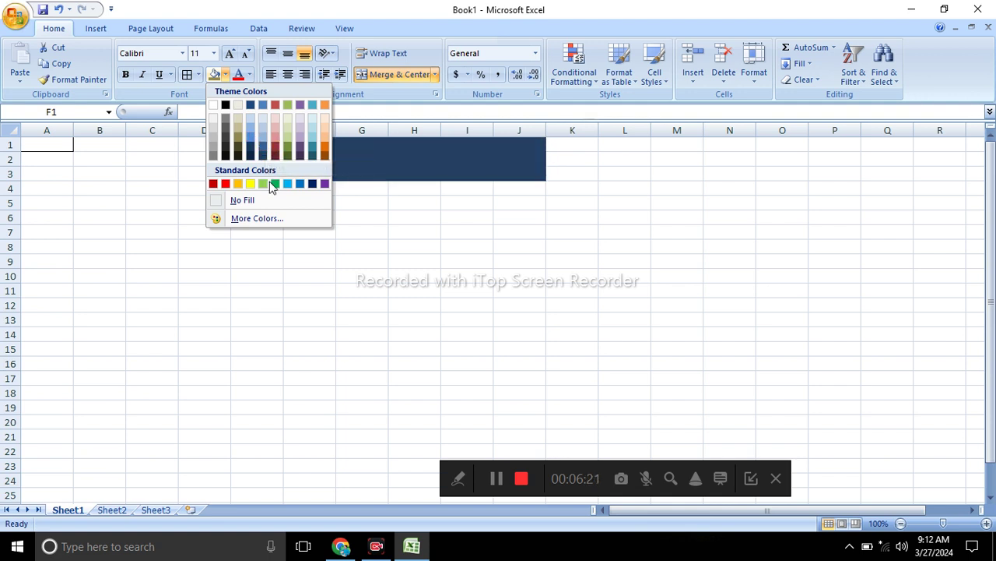
pyautogui.click(495, 479)
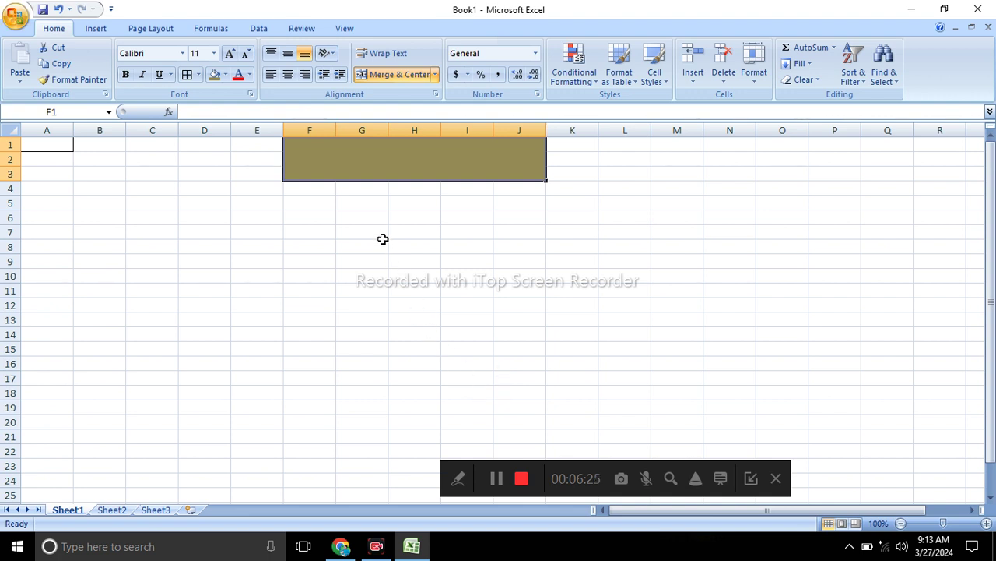
pyautogui.click(225, 75)
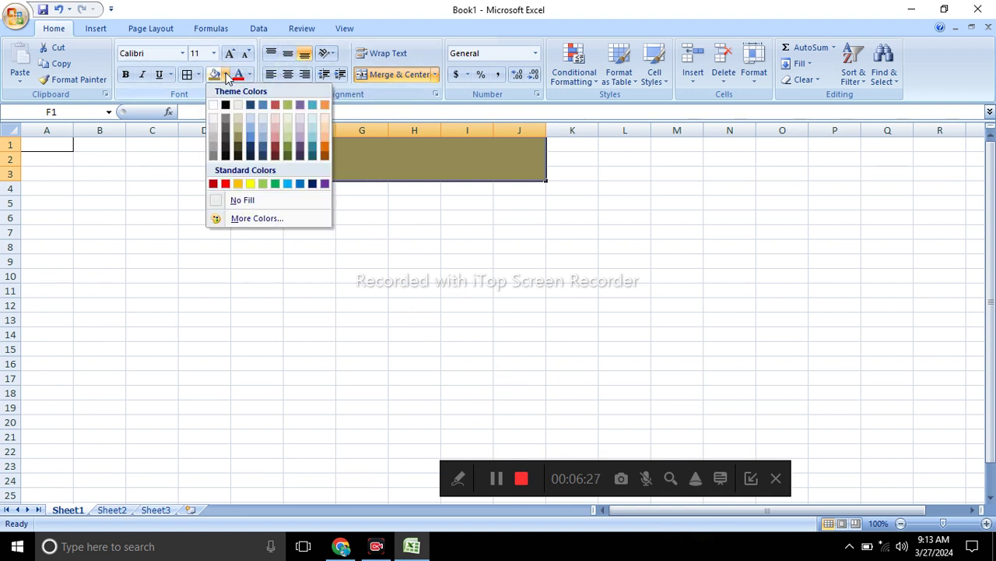
pyautogui.click(287, 153)
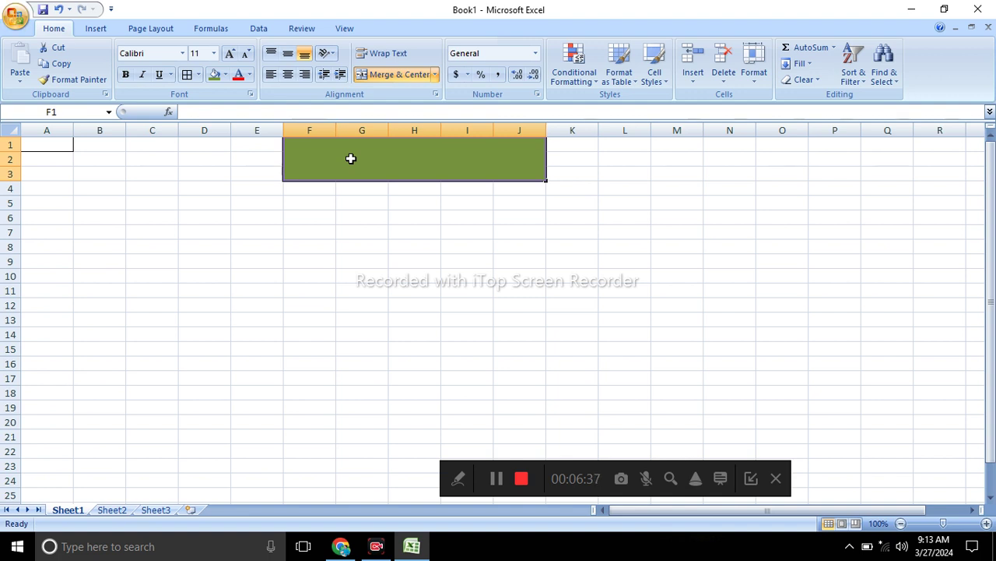
pyautogui.write('USE F')
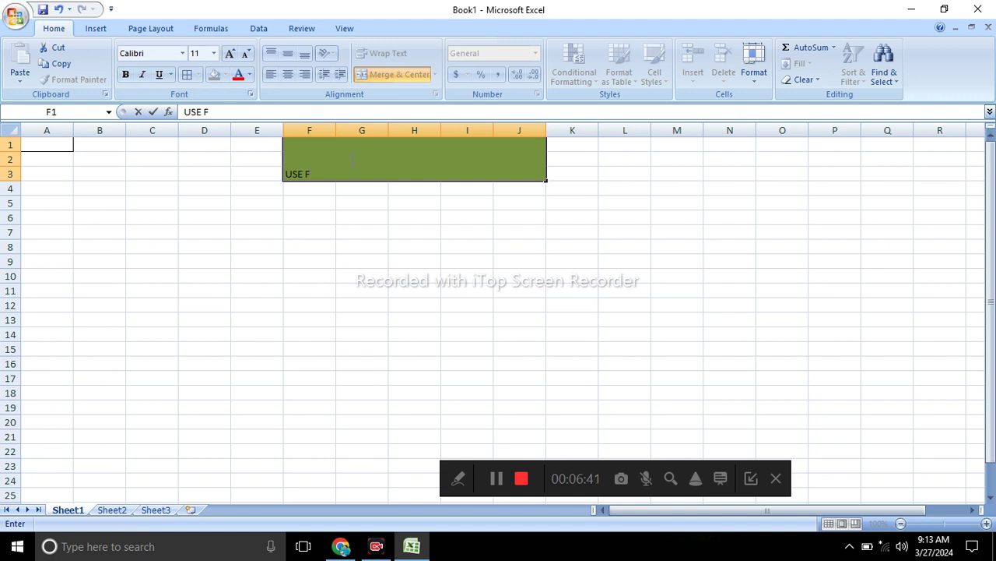
pyautogui.write('ORMULA OF SUM')
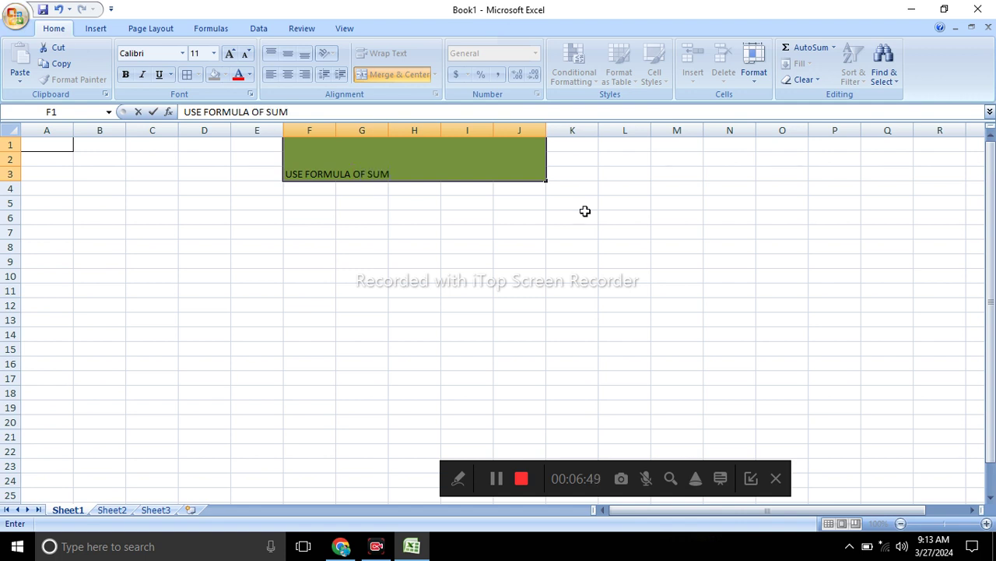
# - Set the font size of the title text USE FORMULA OF SUM to 28
pyautogui.moveTo(389, 174); pyautogui.dragTo(285, 173)
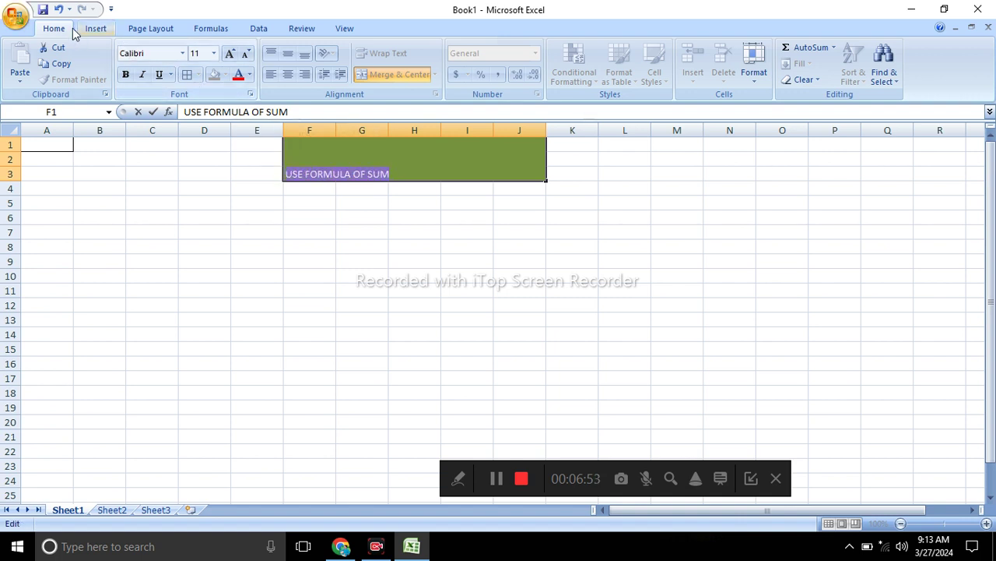
pyautogui.click(231, 53)
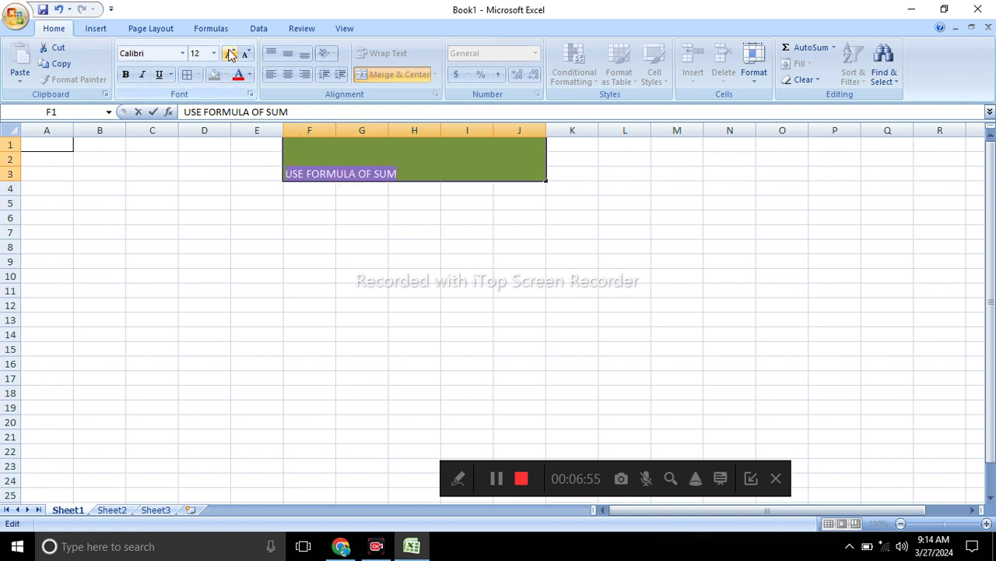
pyautogui.click(231, 53)
pyautogui.click(230, 53)
pyautogui.click(231, 53)
pyautogui.click(230, 53)
pyautogui.click(230, 53)
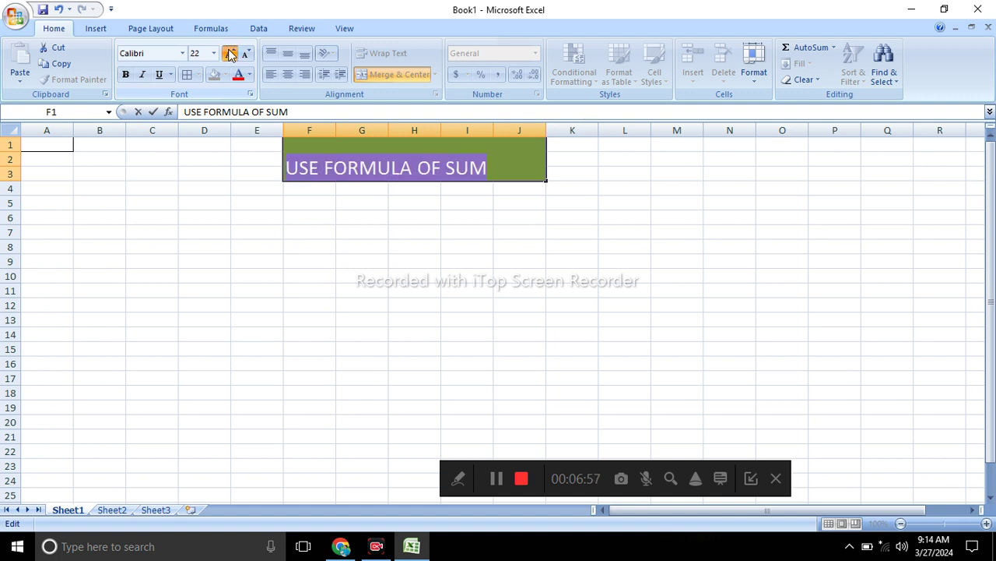
pyautogui.click(230, 53)
pyautogui.click(231, 53)
pyautogui.click(230, 53)
pyautogui.click(230, 53)
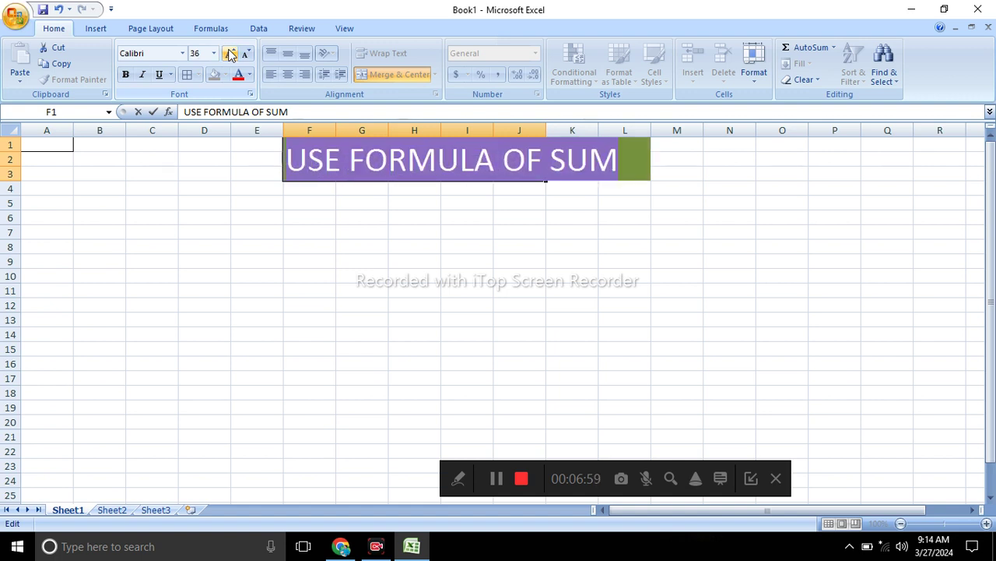
pyautogui.click(246, 53)
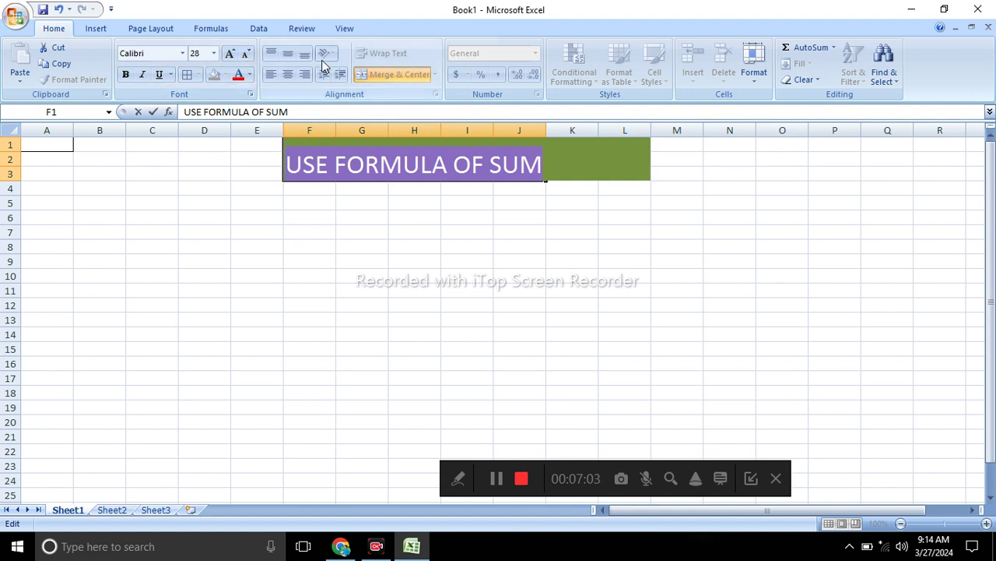
# - Change the title text's font color to the lightest shade of white in the theme colors and finish editing the cell
pyautogui.click(249, 74)
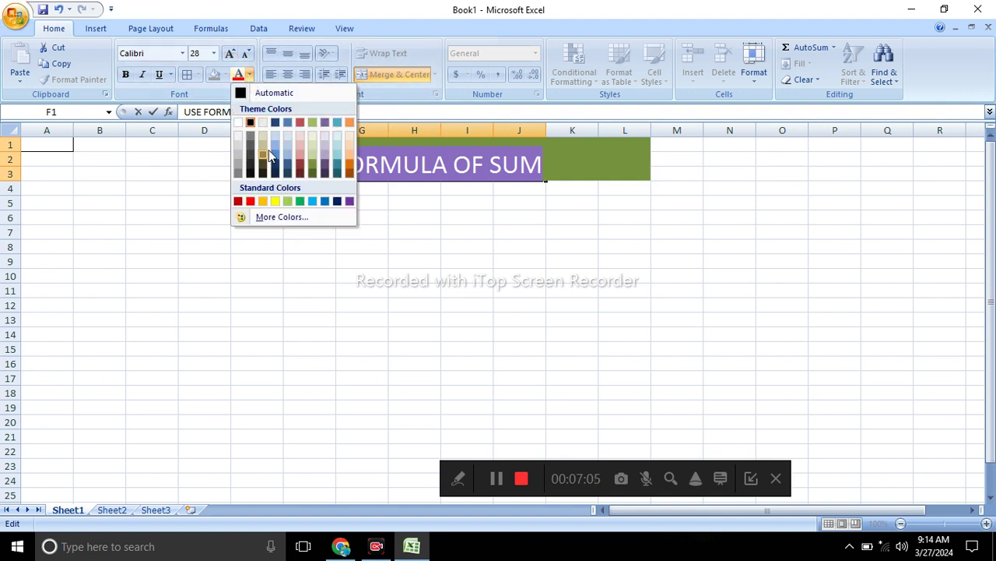
pyautogui.click(239, 137)
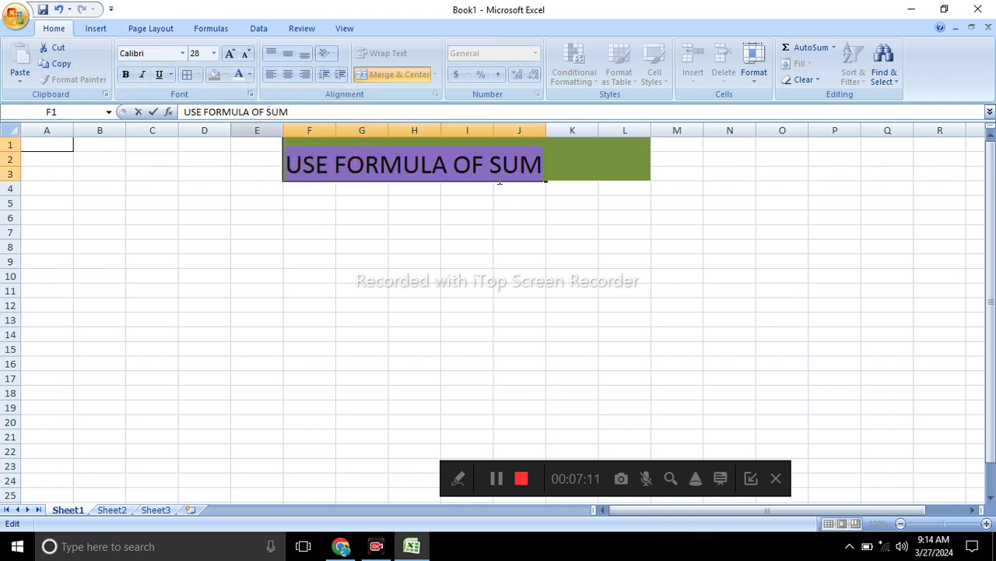
pyautogui.click(613, 177)
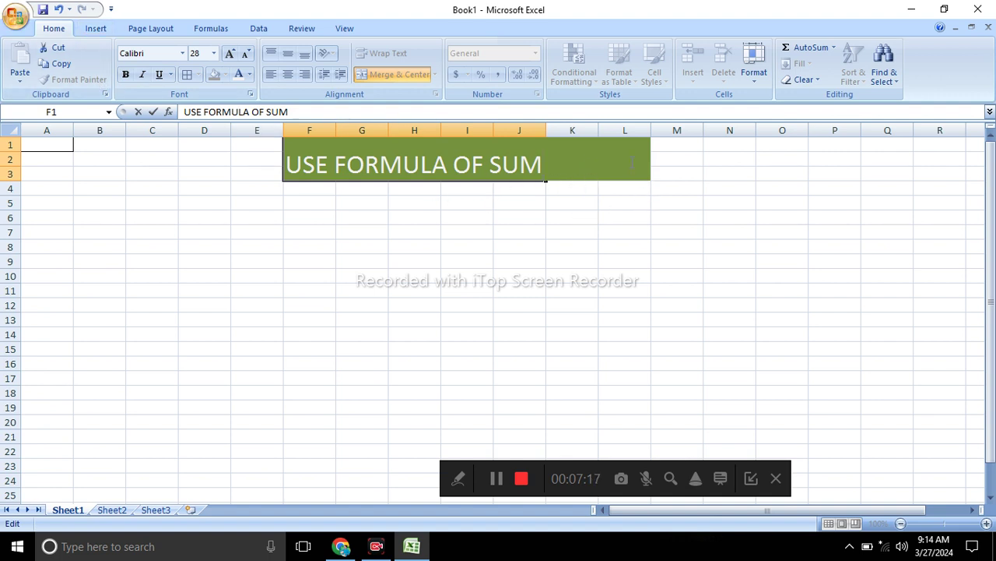
pyautogui.click(659, 163)
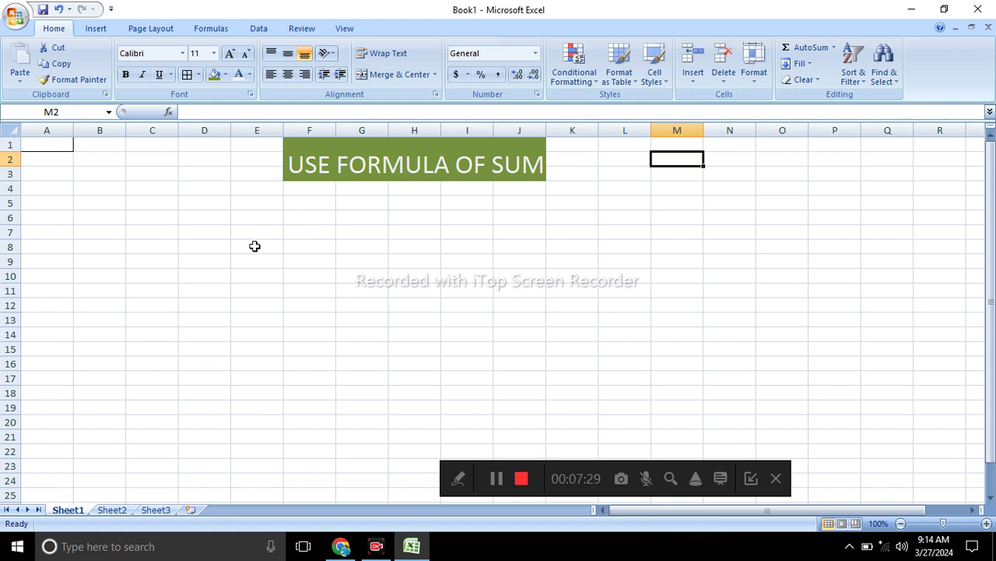
pyautogui.click(236, 189)
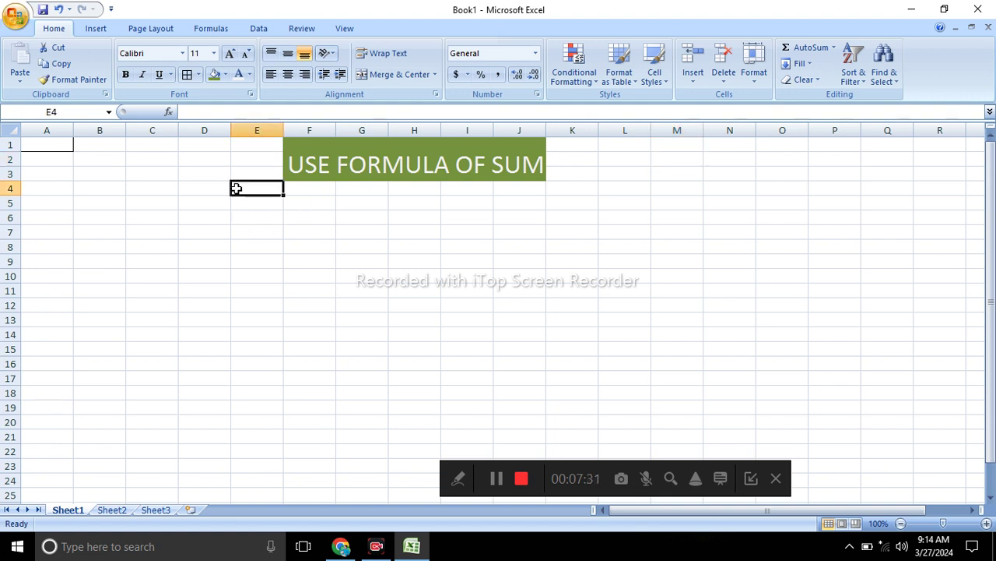
# - Apply all borders to the cell range E4:K13 below the title
pyautogui.moveTo(236, 189); pyautogui.dragTo(545, 324)
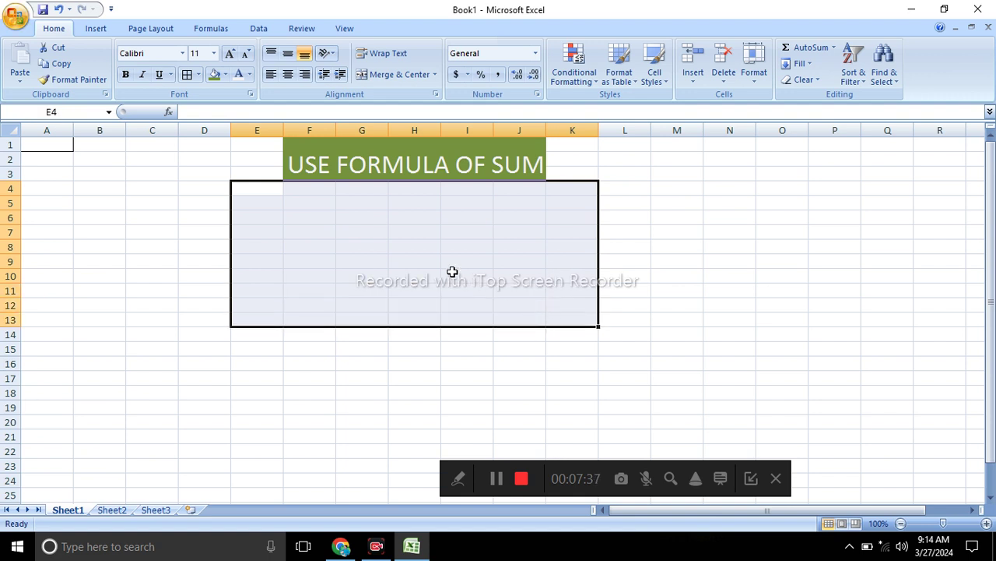
pyautogui.click(436, 75)
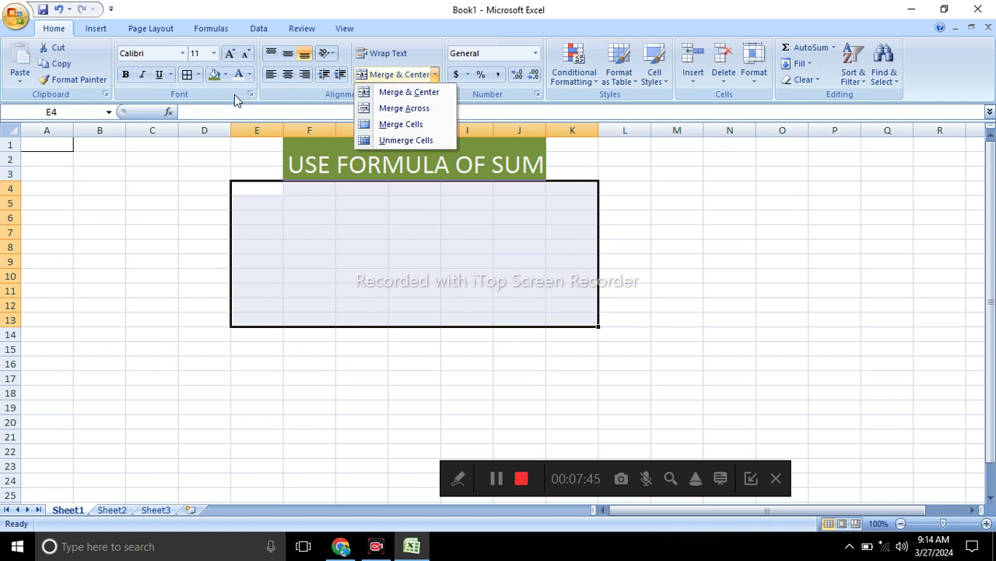
pyautogui.click(187, 75)
pyautogui.click(195, 228)
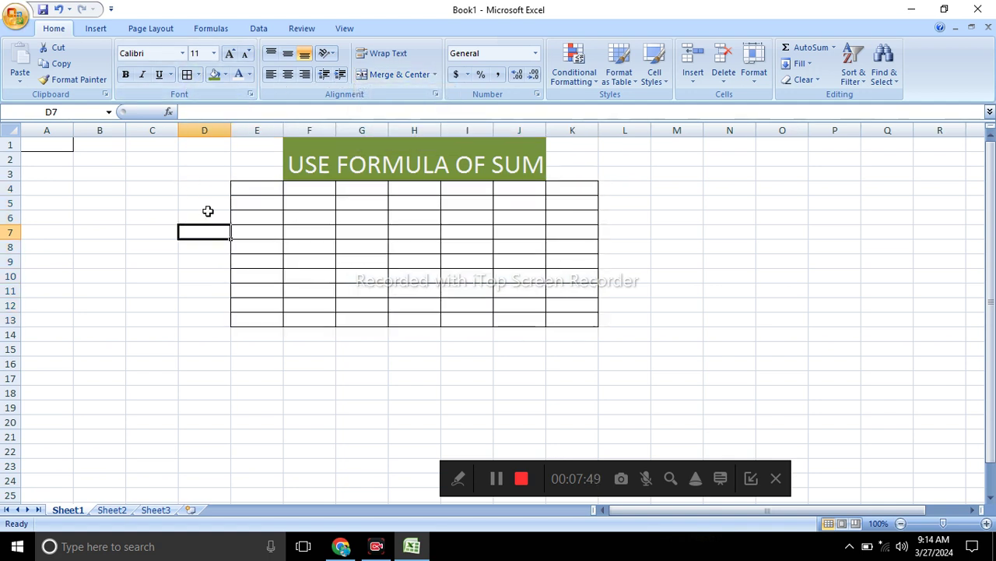
# - Enter the column headers SR NO in E4 and NAME in F4
pyautogui.click(243, 190)
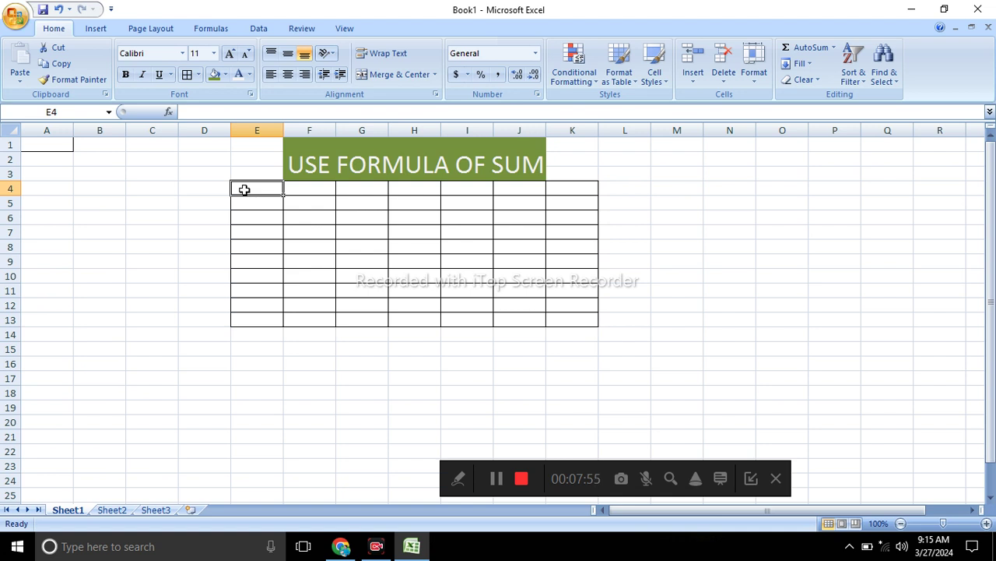
pyautogui.write('SR')
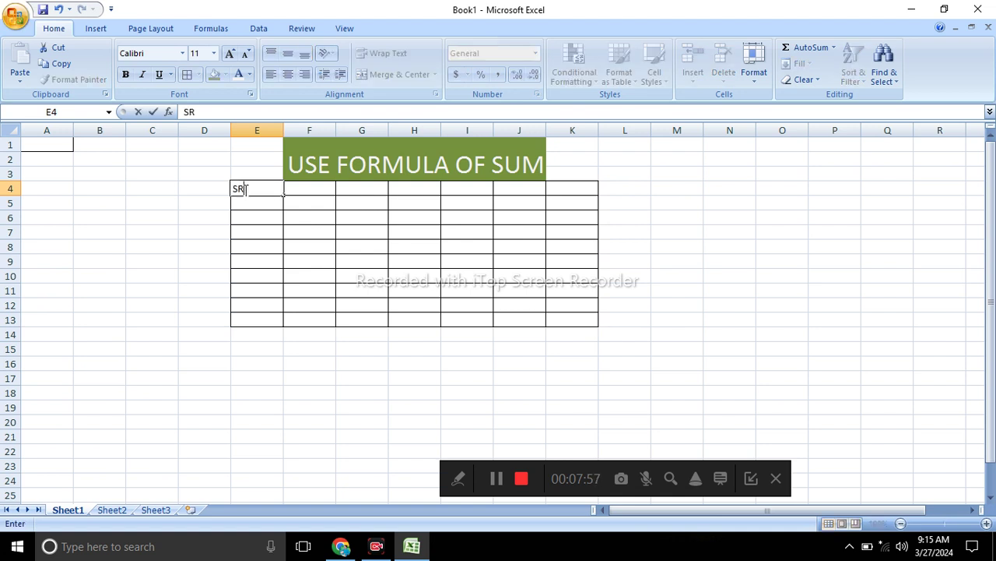
pyautogui.write(' NO')
pyautogui.press('Tab')
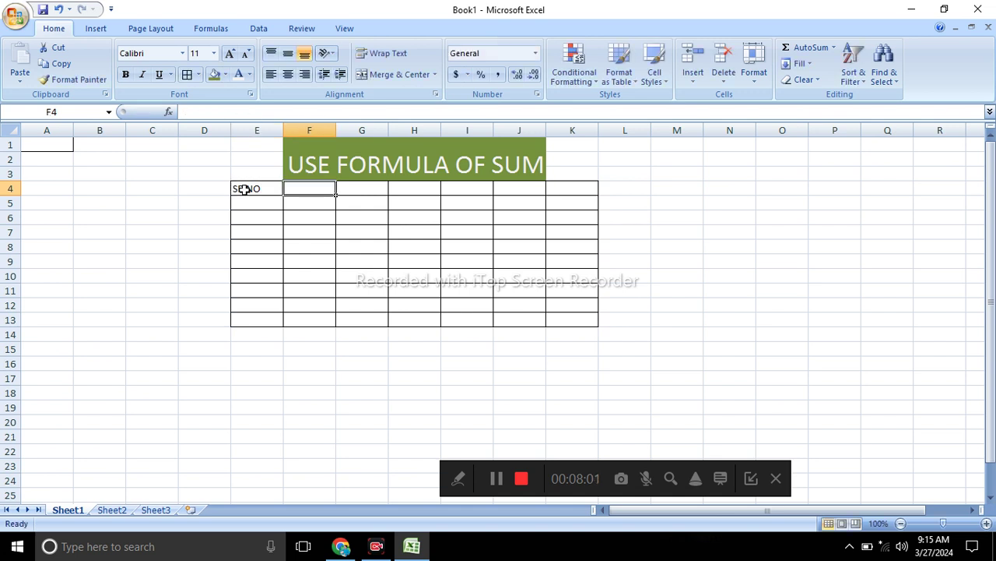
pyautogui.write('NAME')
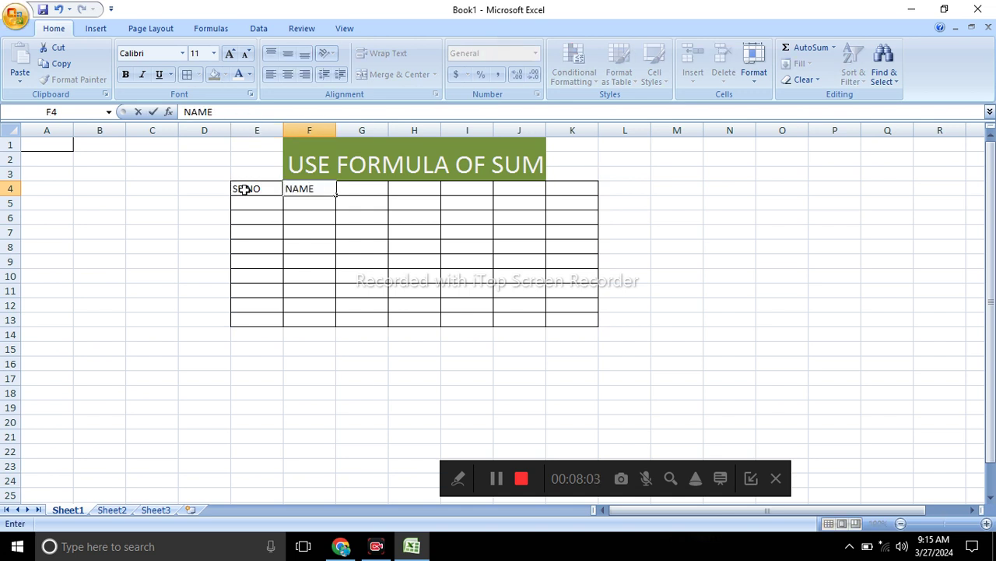
pyautogui.press('Tab')
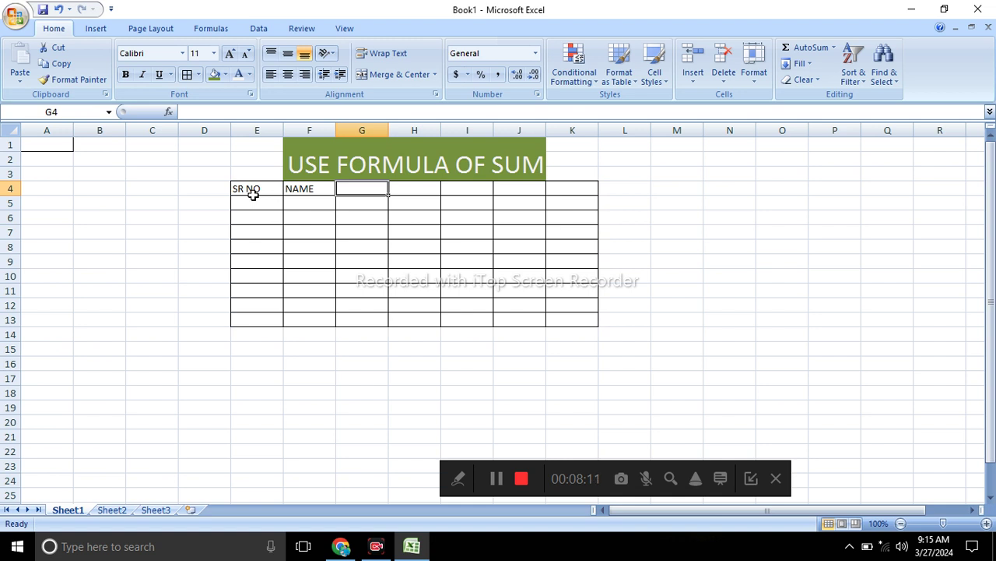
# - Enter the subject headers MATH, ENG and URDU in cells G4 to I4
pyautogui.write('MATH')
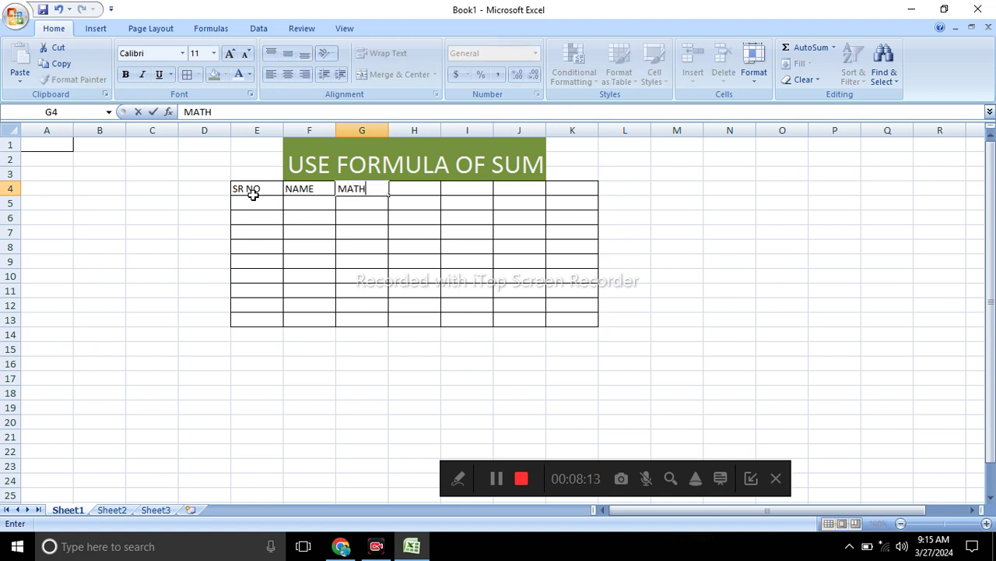
pyautogui.press('Tab')
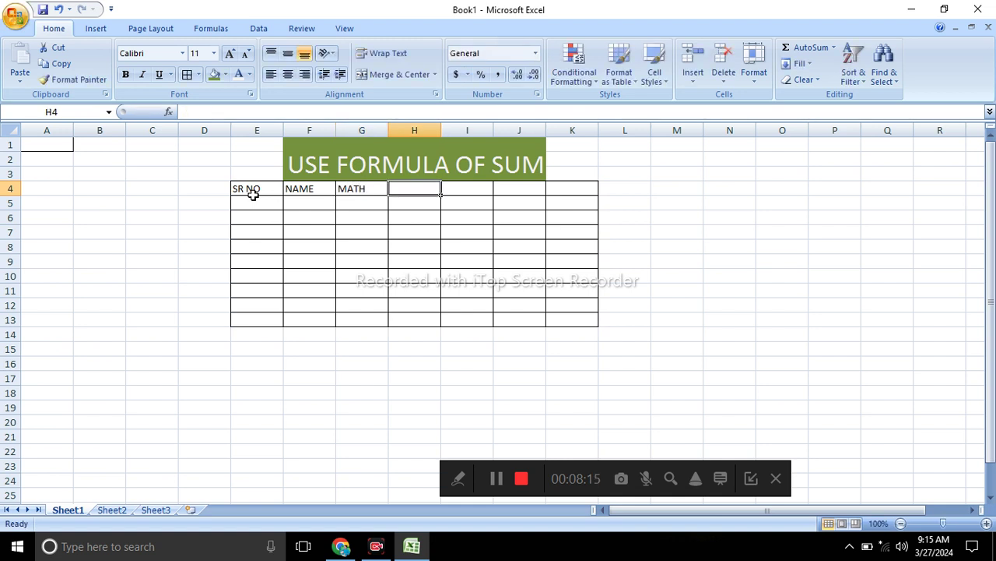
pyautogui.write('ENG')
pyautogui.press('Tab')
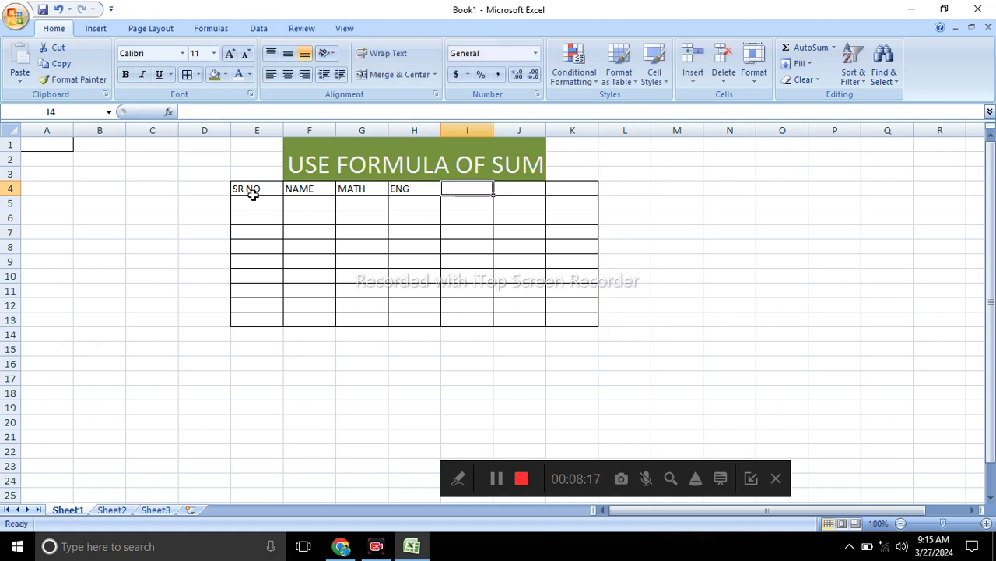
pyautogui.write('U')
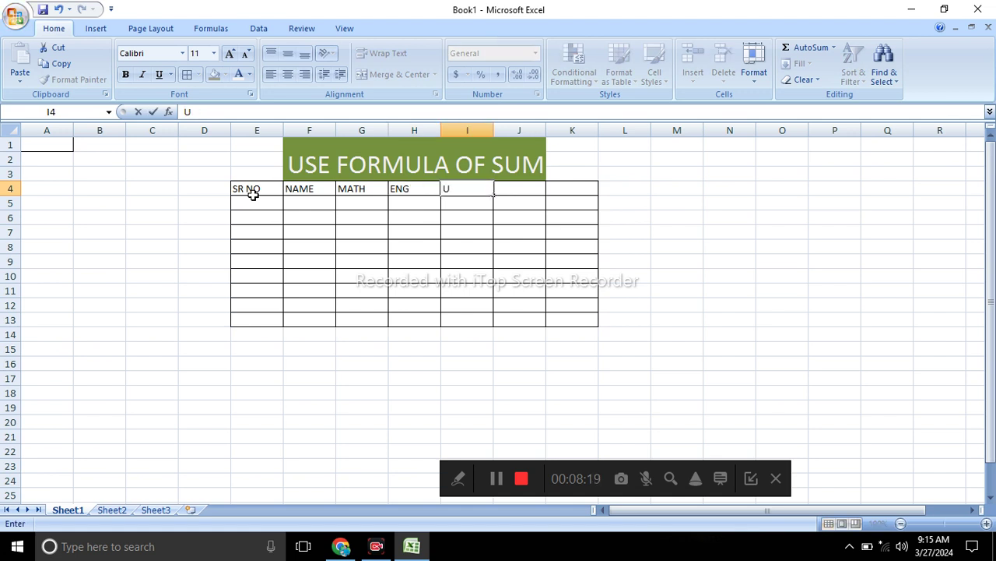
pyautogui.write('RDU')
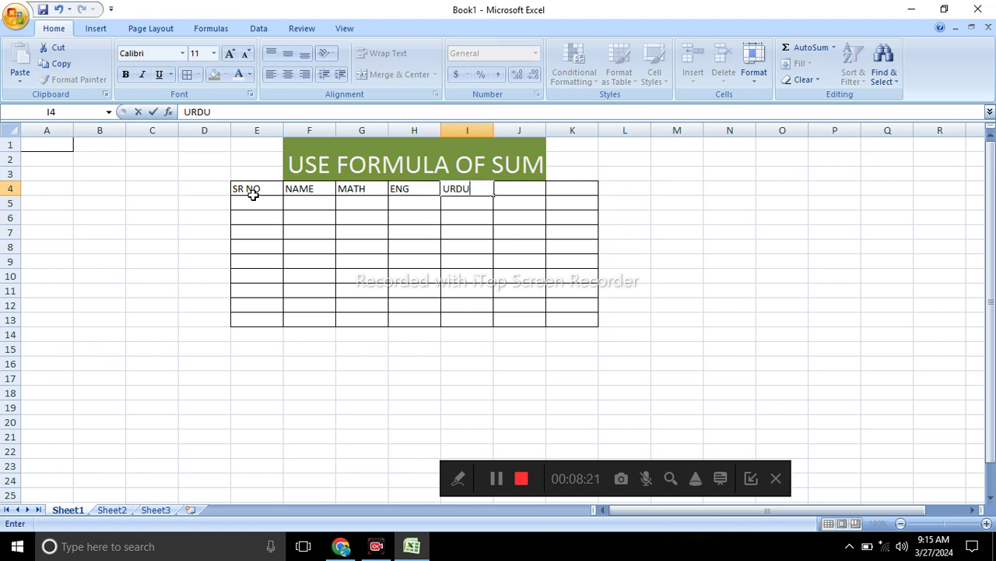
pyautogui.press('Tab')
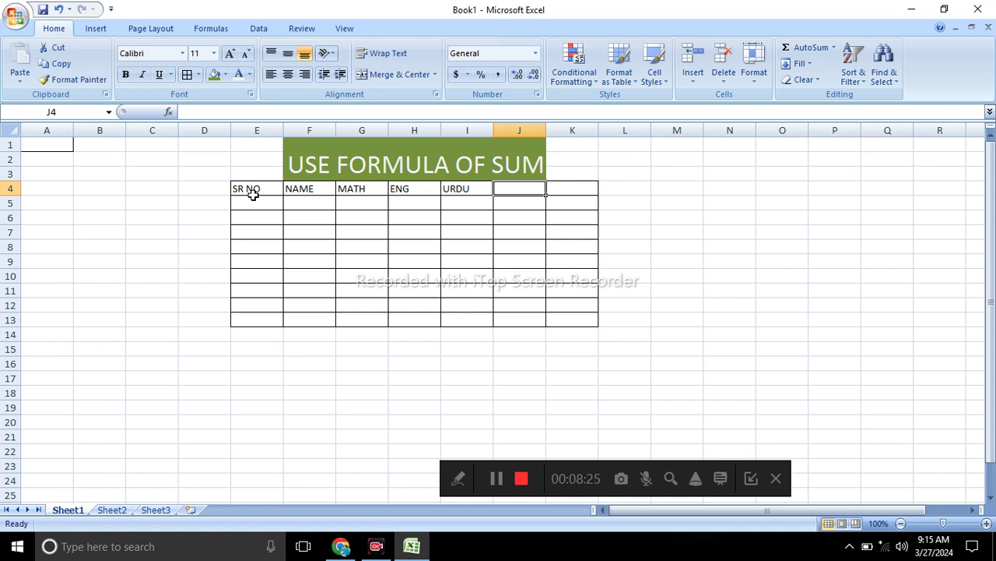
# - Complete the header row with SCIENCE in J4 and TOTAL in K4
pyautogui.write('SCI')
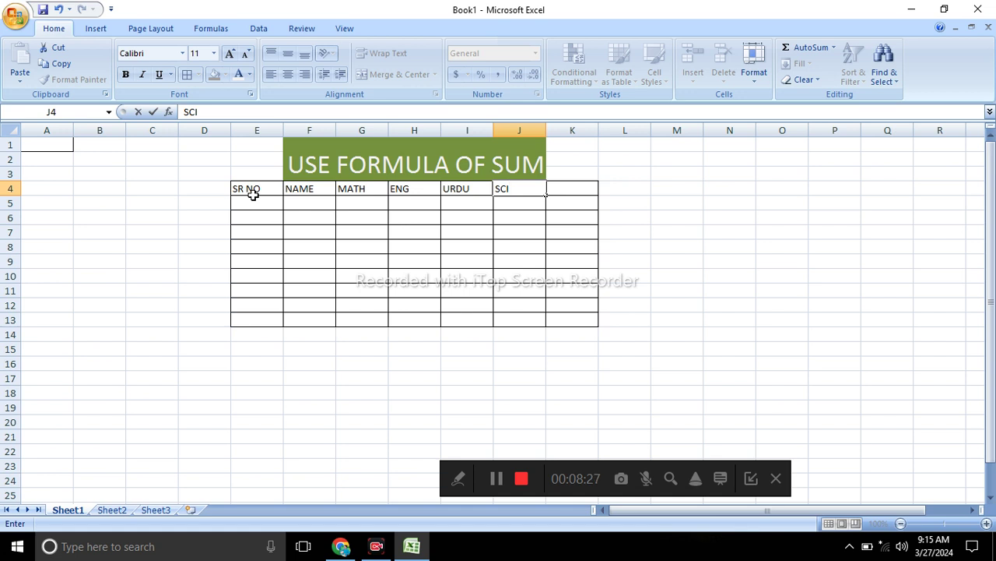
pyautogui.write('ENCE')
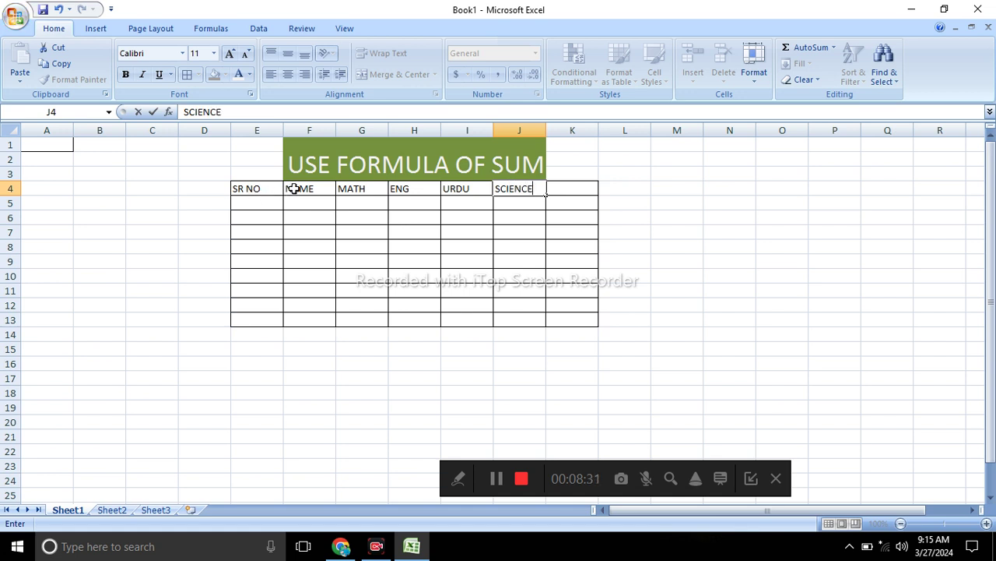
pyautogui.click(579, 187)
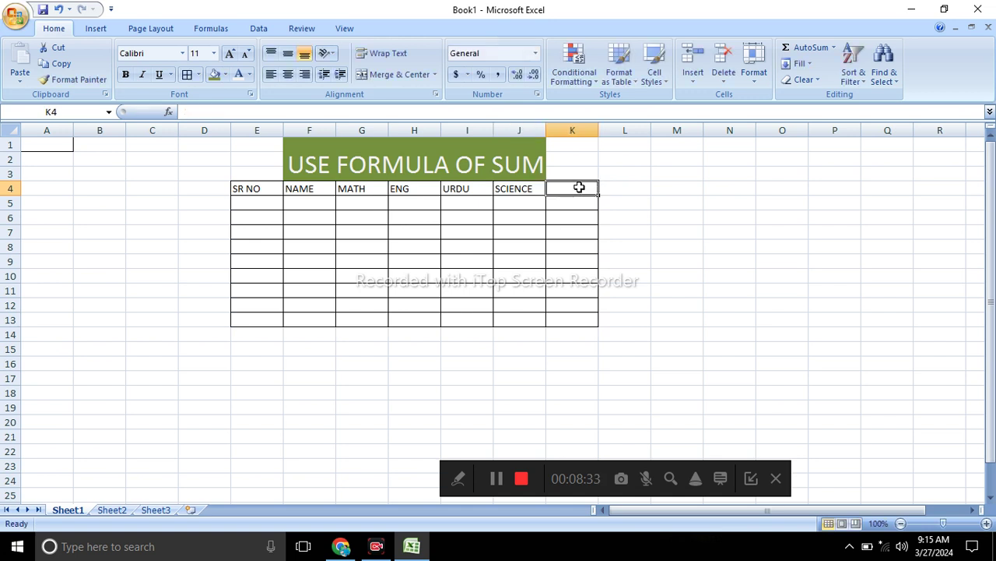
pyautogui.write('TOTA')
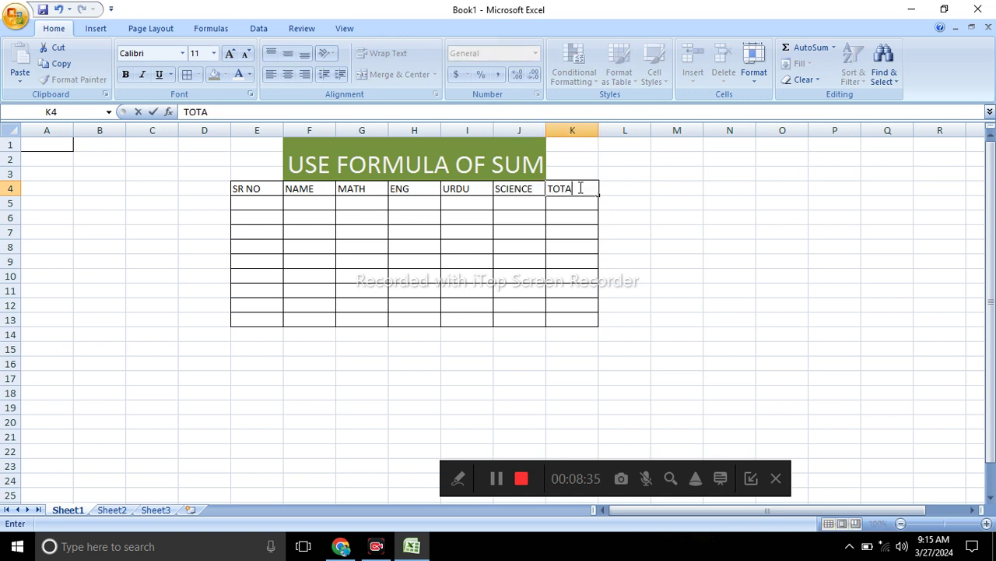
pyautogui.write('L')
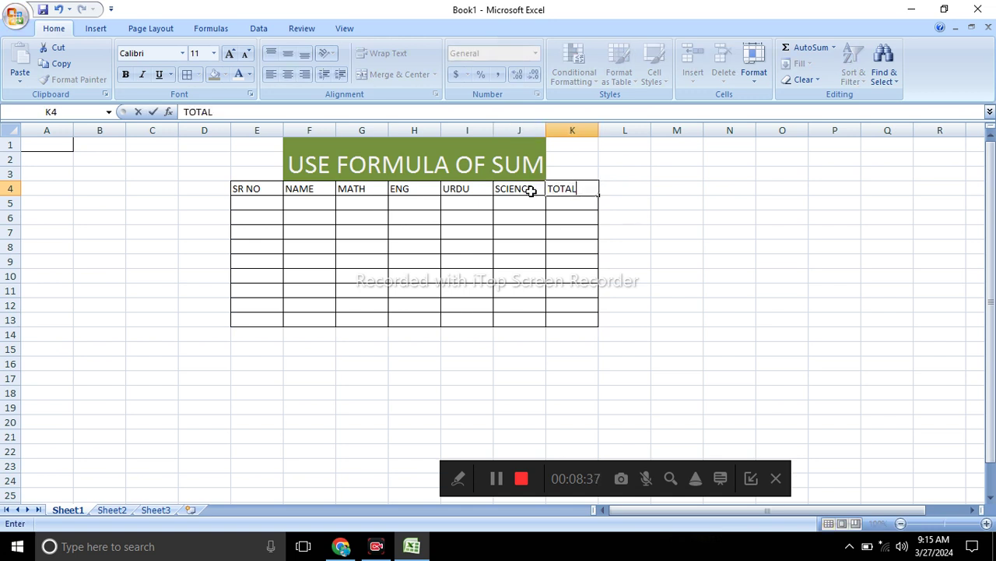
# - Enter serial numbers 1 and 2 in E5 and E6 and extend the series down to 9 in E13
pyautogui.click(241, 207)
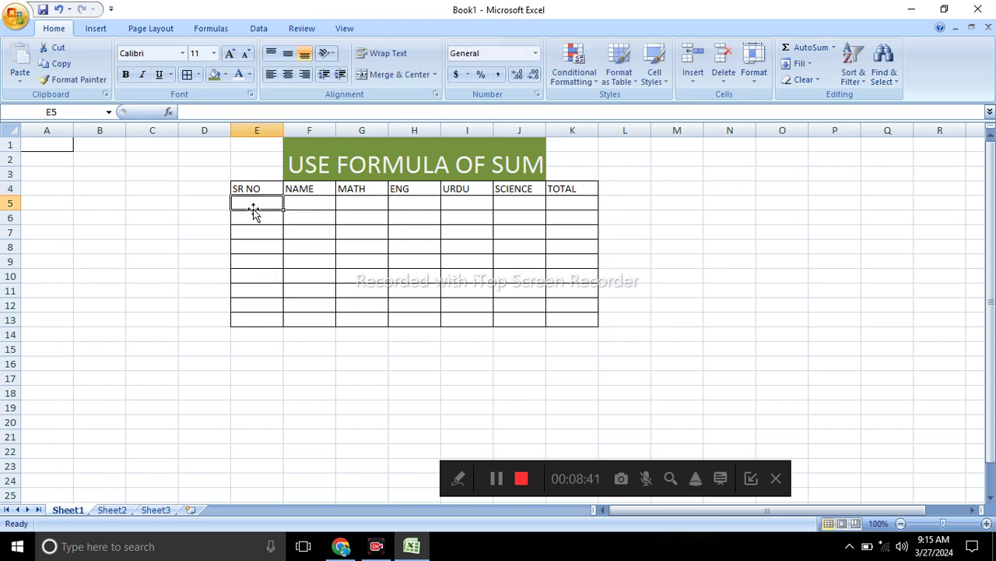
pyautogui.write('1')
pyautogui.press('Return')
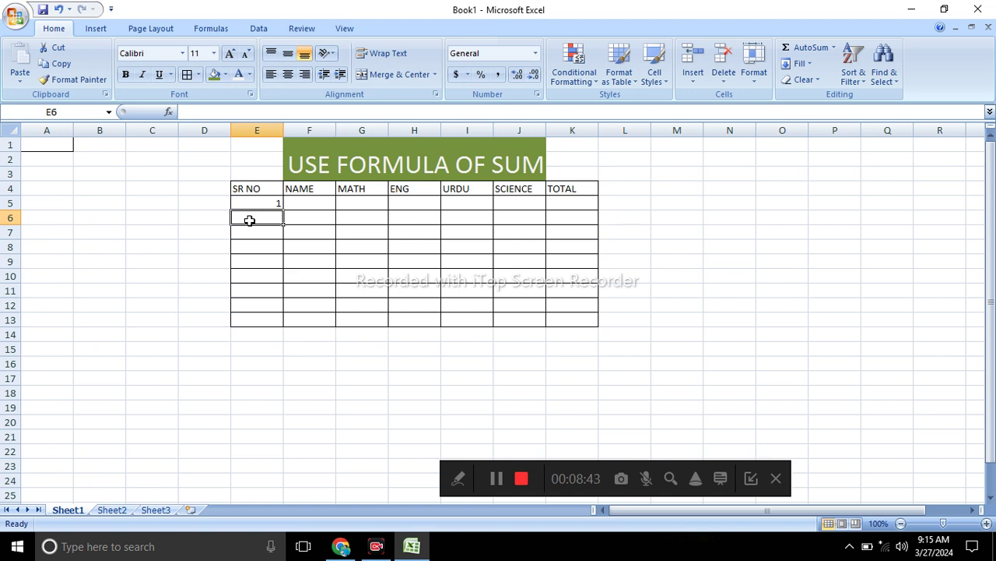
pyautogui.write('2')
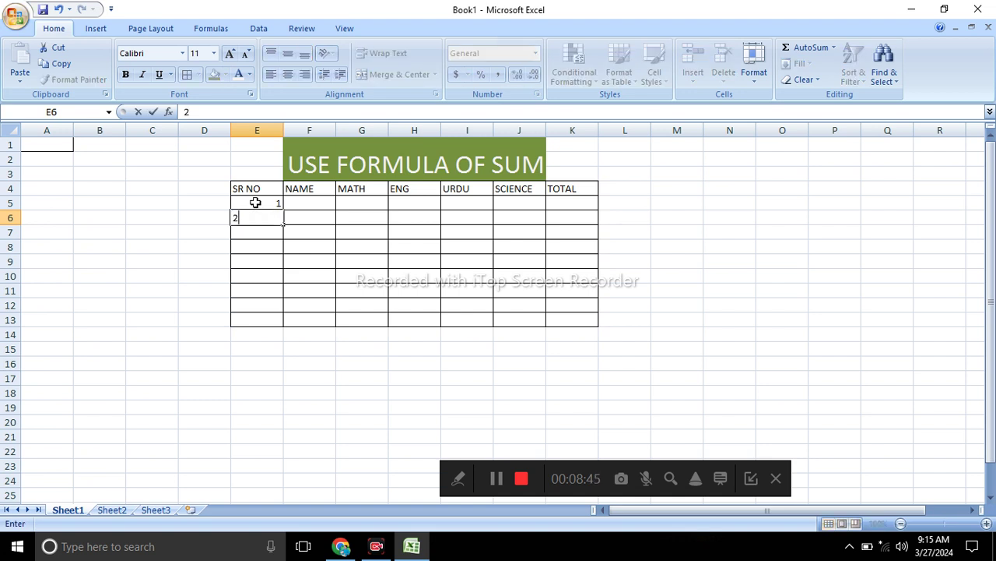
pyautogui.click(257, 207)
pyautogui.keyDown('shift'); pyautogui.click(258, 219); pyautogui.keyUp('shift')
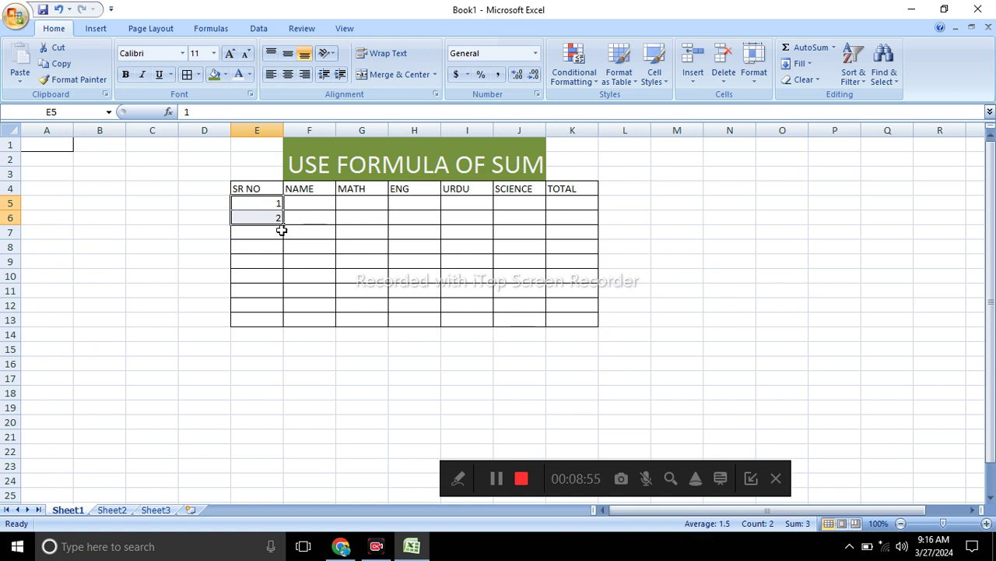
pyautogui.moveTo(283, 227); pyautogui.dragTo(285, 324)
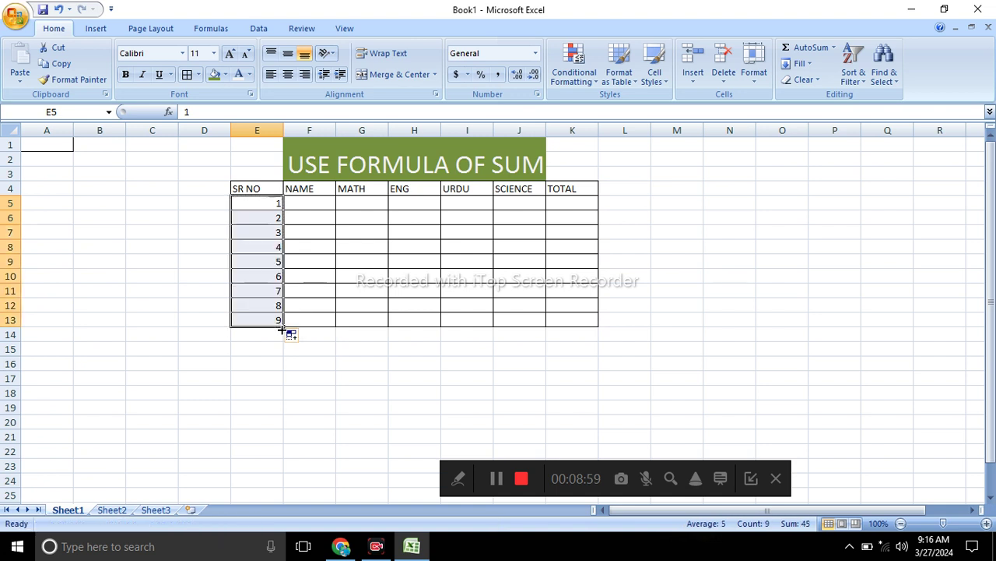
pyautogui.click(234, 399)
# - Enter the first three students' names in the NAME column, cells F5 to F7
pyautogui.click(311, 204)
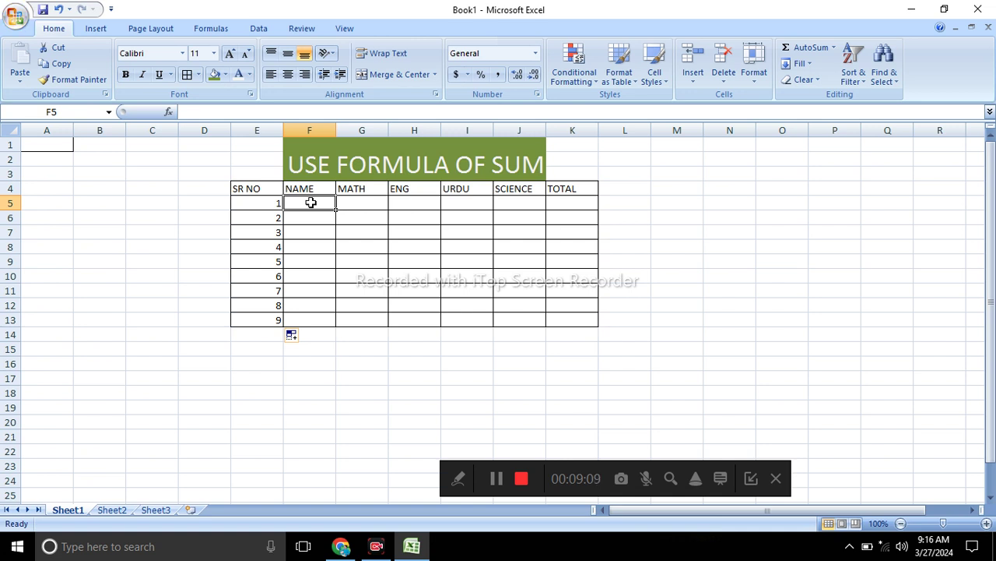
pyautogui.write('ALI')
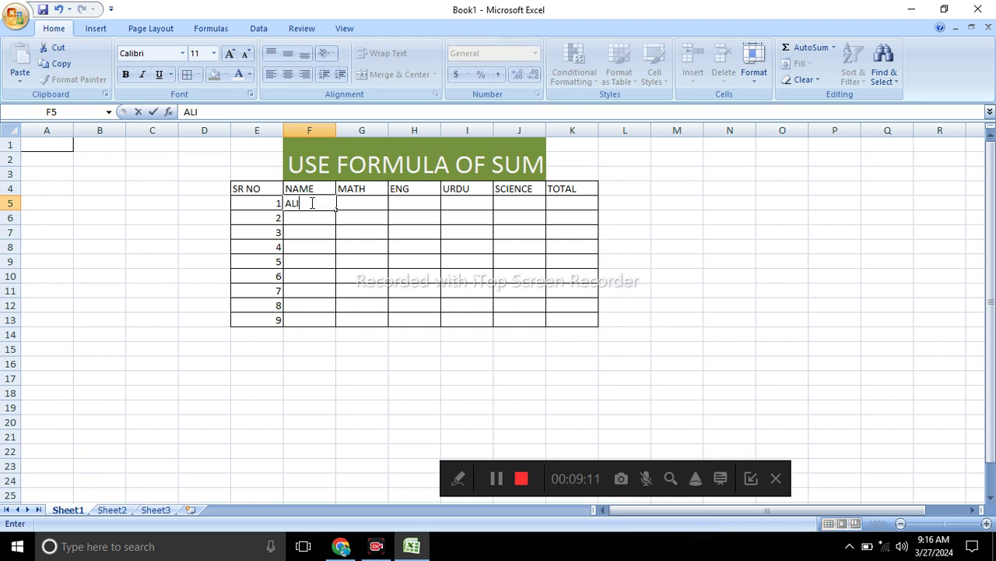
pyautogui.press('Return')
pyautogui.write('A')
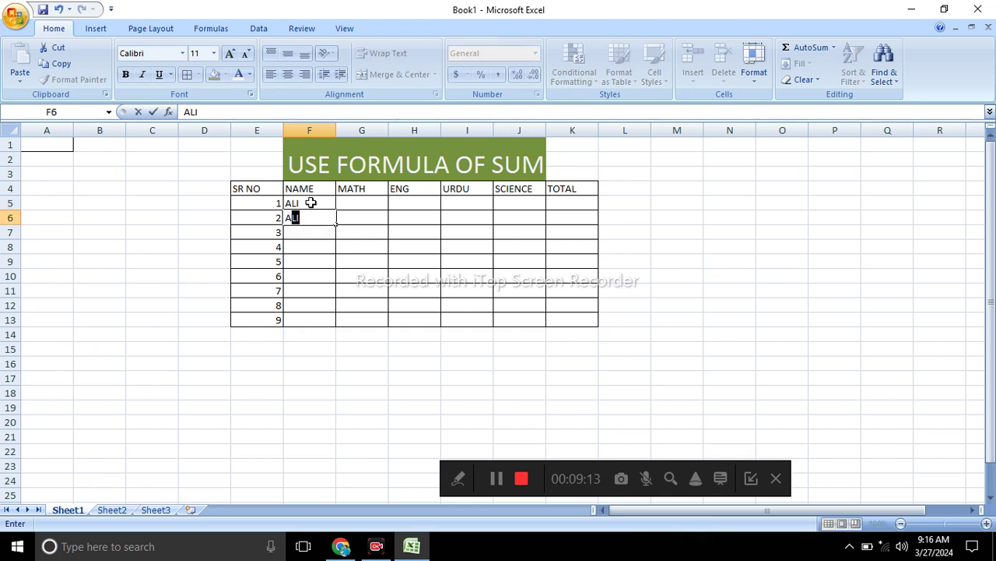
pyautogui.write('KBAR')
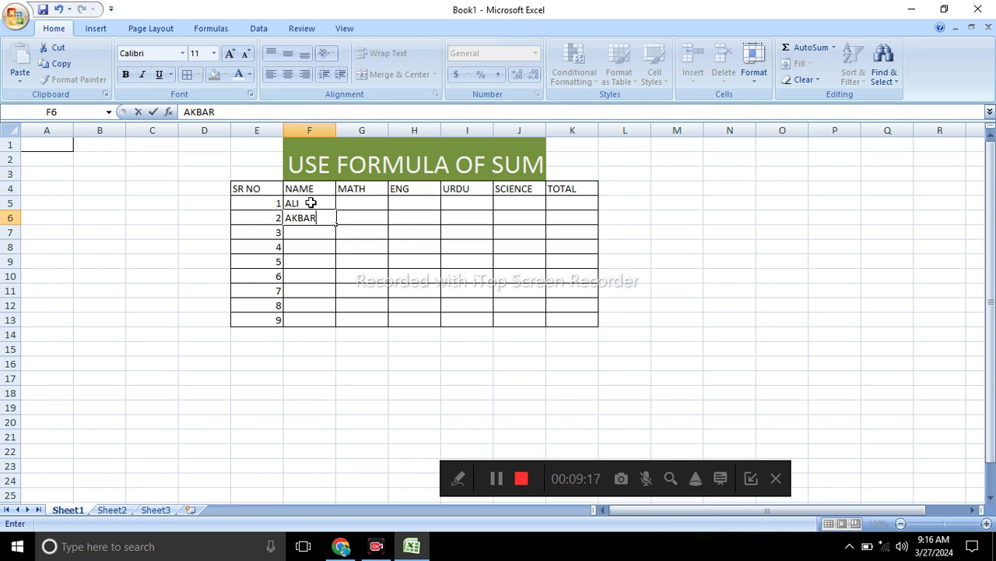
pyautogui.press('Return')
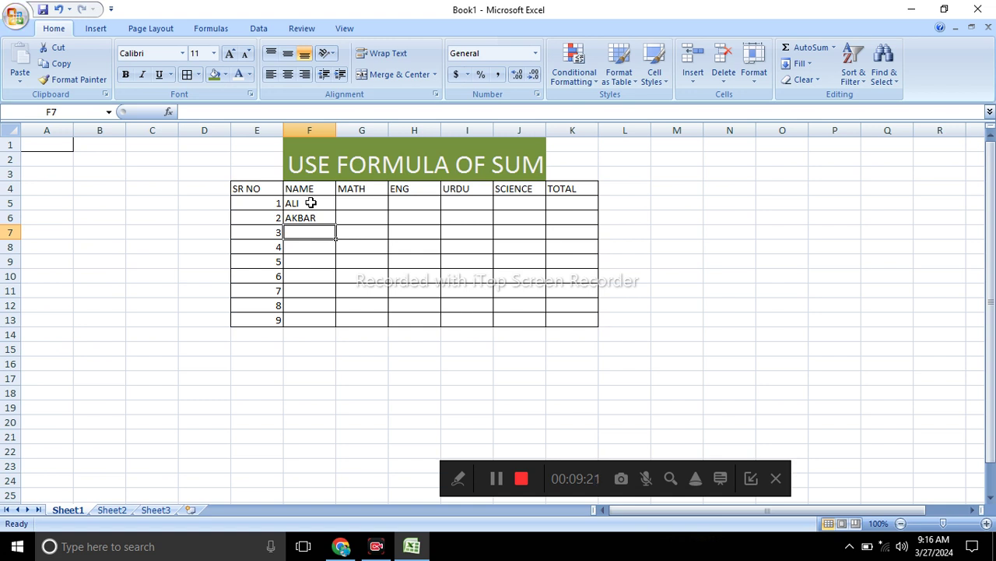
pyautogui.write('KHAN')
pyautogui.press('Return')
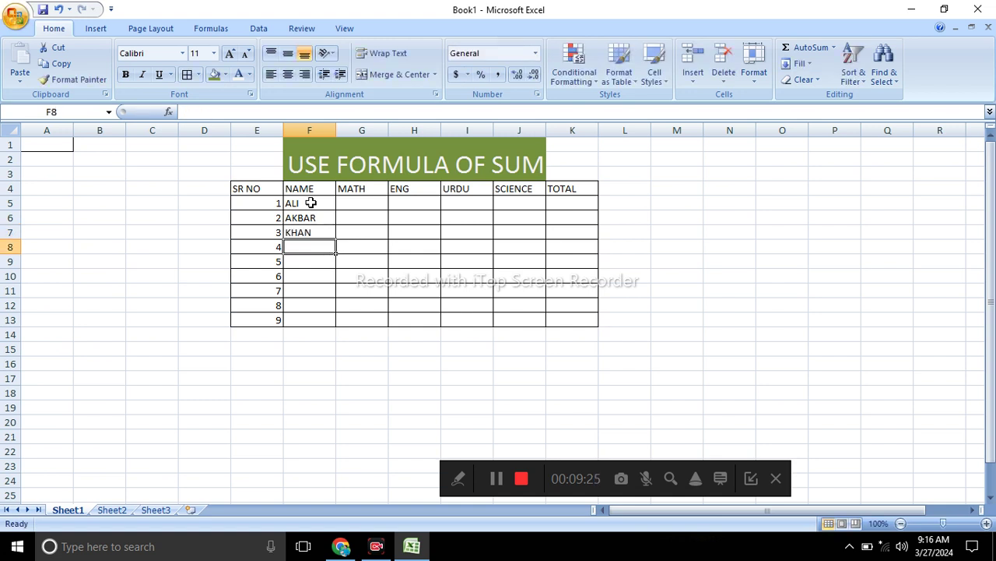
# - Enter the names of students 4 to 6 in cells F8 to F10
pyautogui.write('HAMZA')
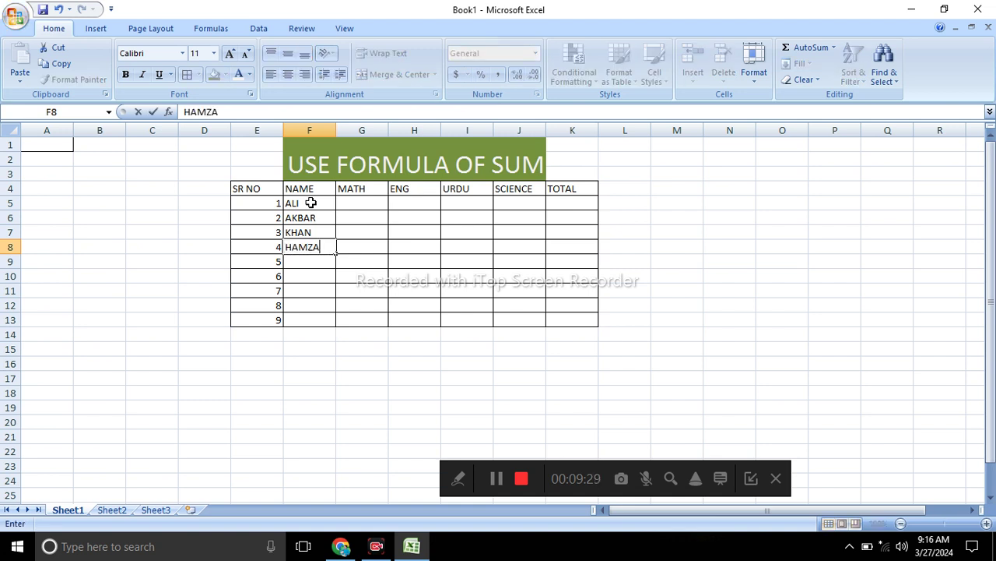
pyautogui.press('Return')
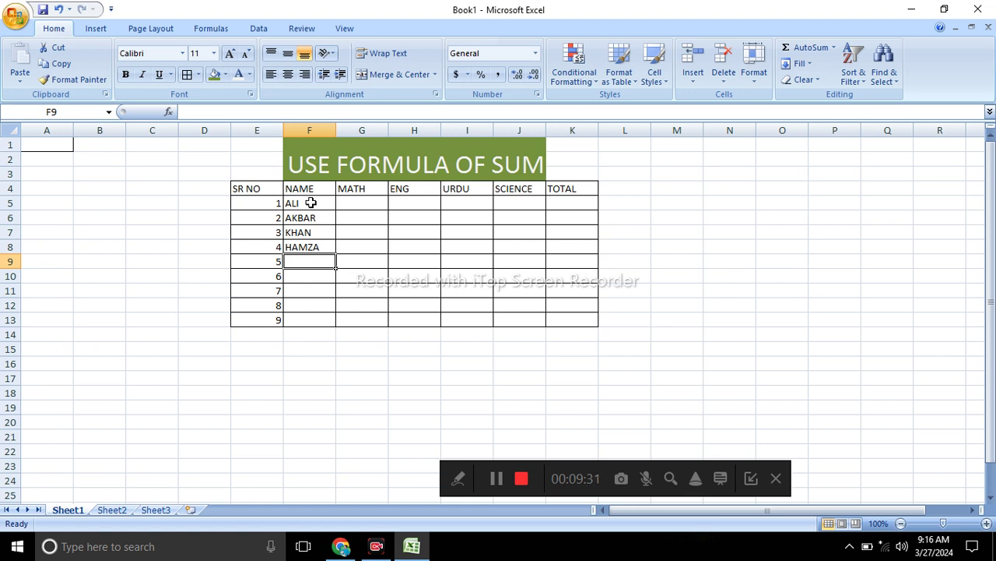
pyautogui.write('ZAIN')
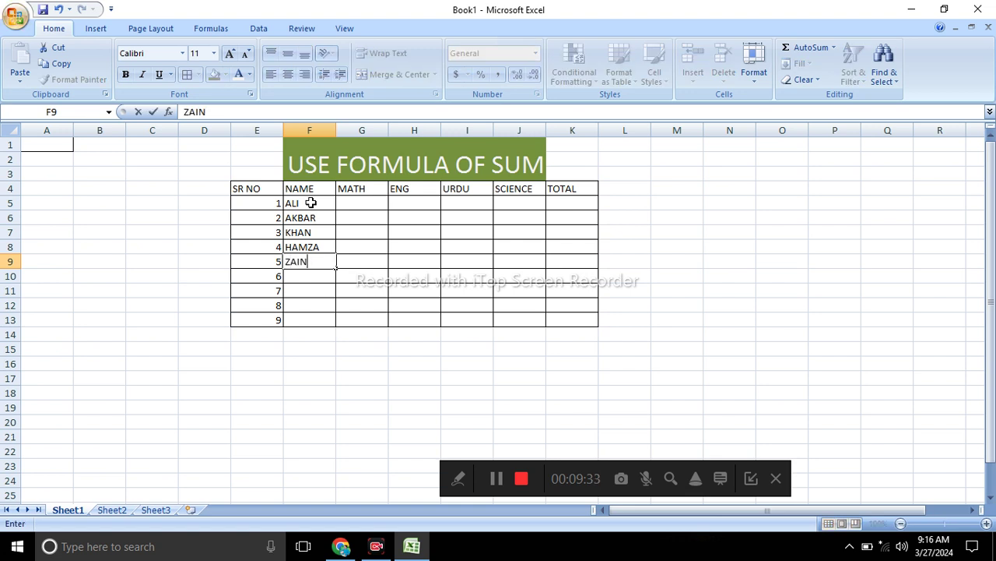
pyautogui.press('Return')
pyautogui.write('SAMI')
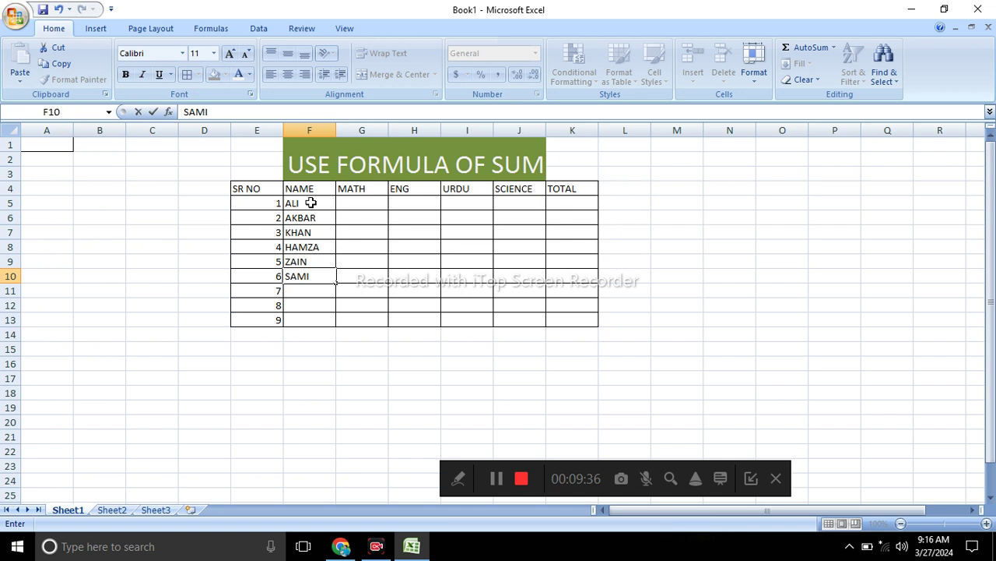
pyautogui.press('Return')
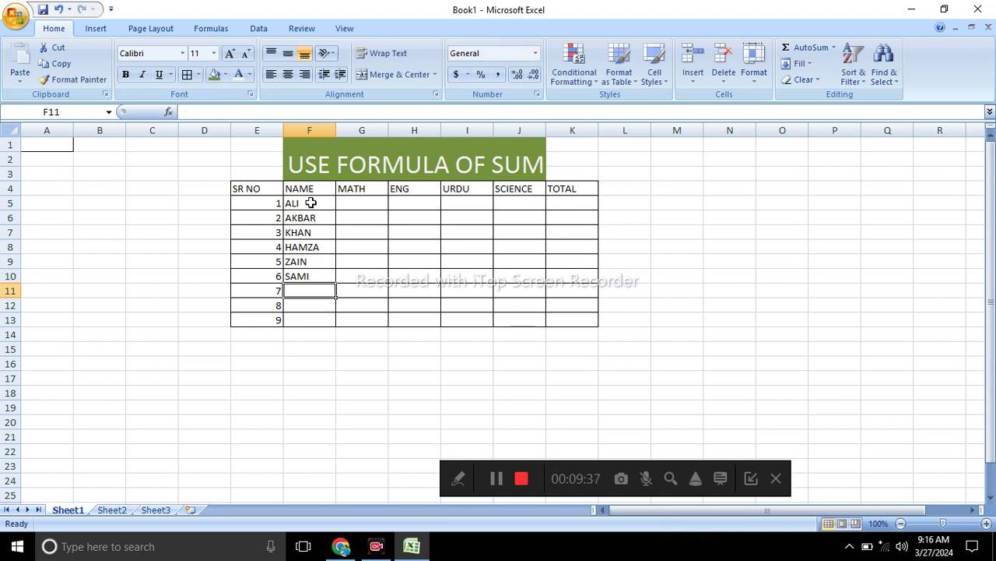
# - Enter the names of students 7 to 9 in the NAME column, cells F11 to F13
pyautogui.write('IMRAN')
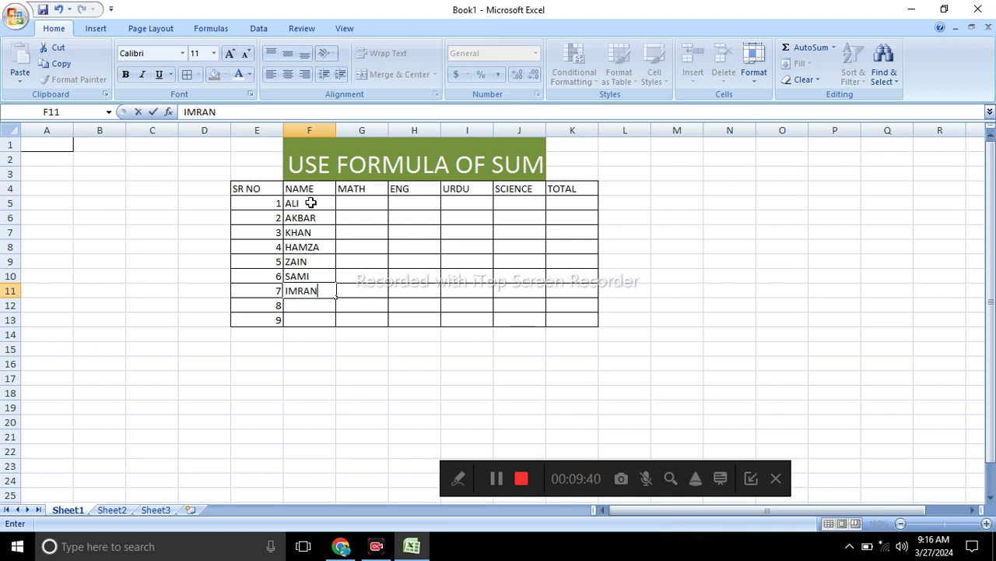
pyautogui.press('Return')
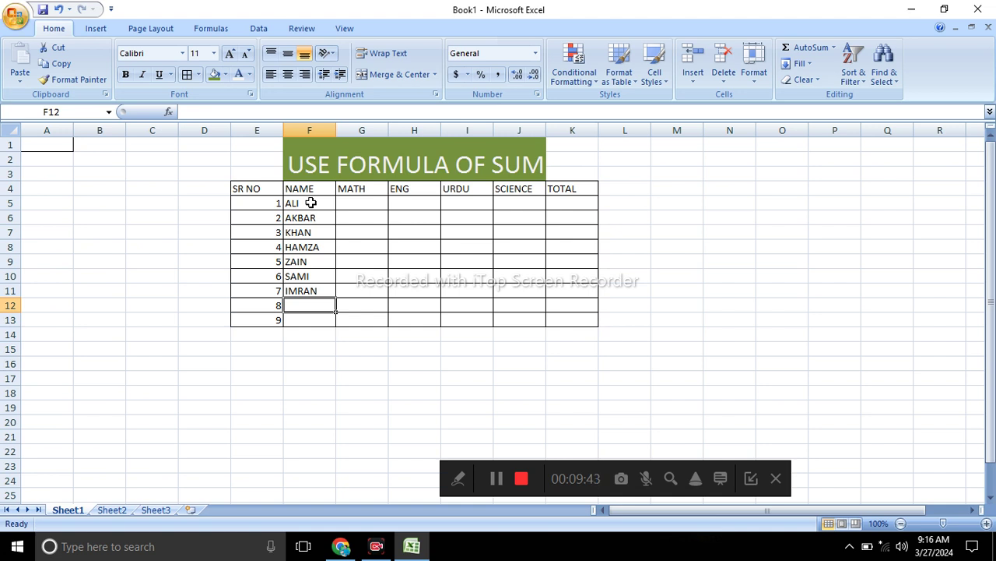
pyautogui.write('GUL')
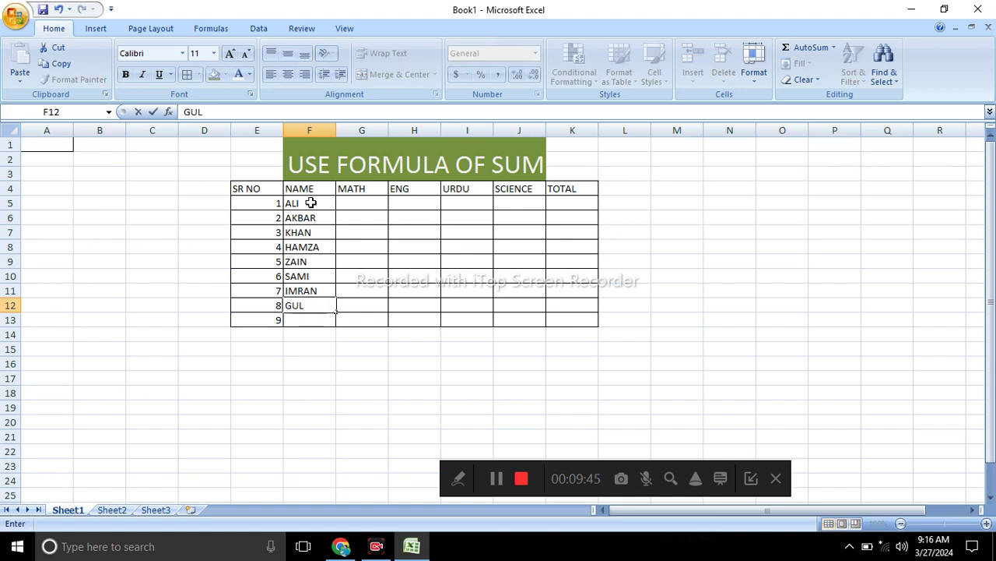
pyautogui.press('BackSpace')
pyautogui.press('BackSpace')
pyautogui.press('BackSpace')
pyautogui.write('G')
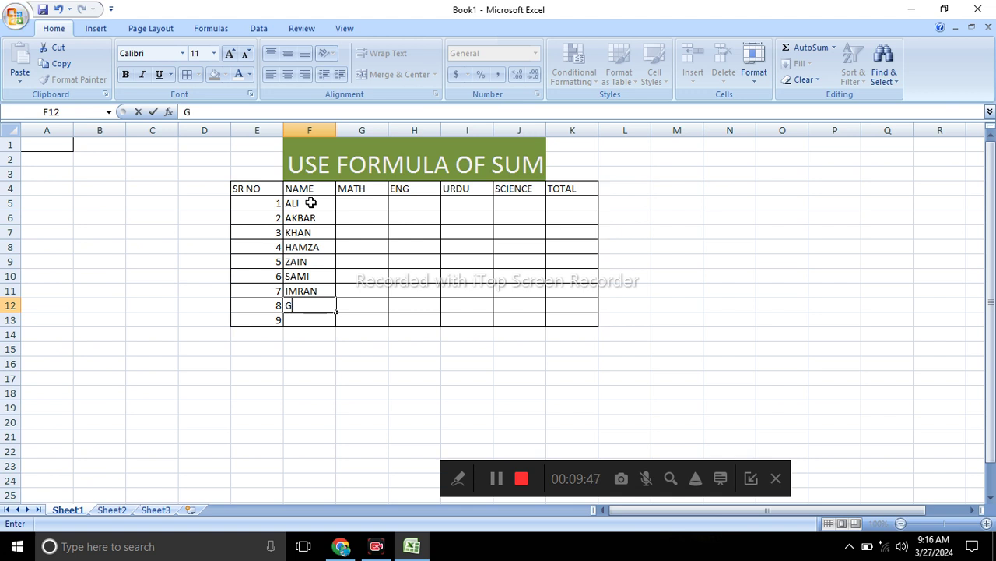
pyautogui.write('.F')
pyautogui.press('Return')
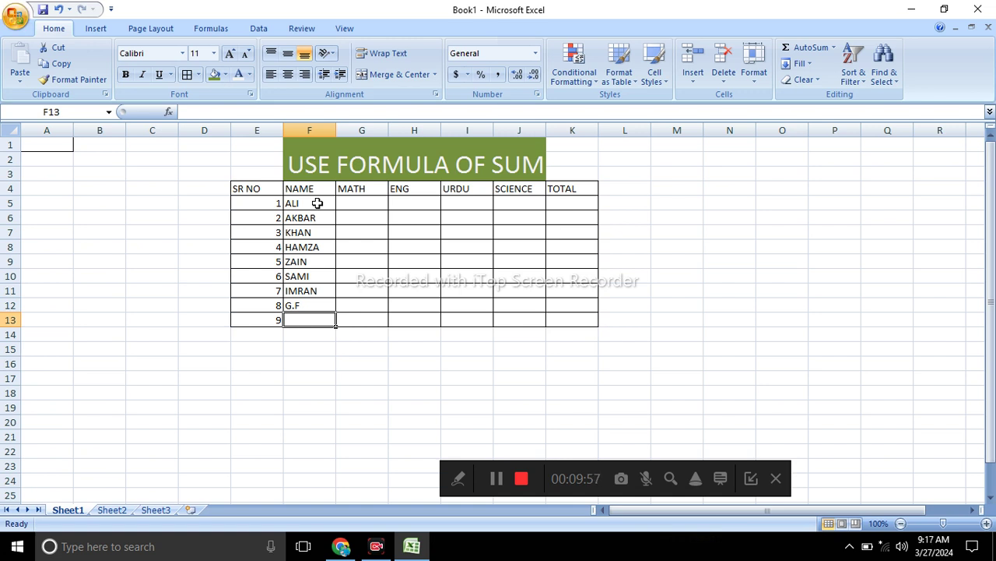
pyautogui.write('HAFO')
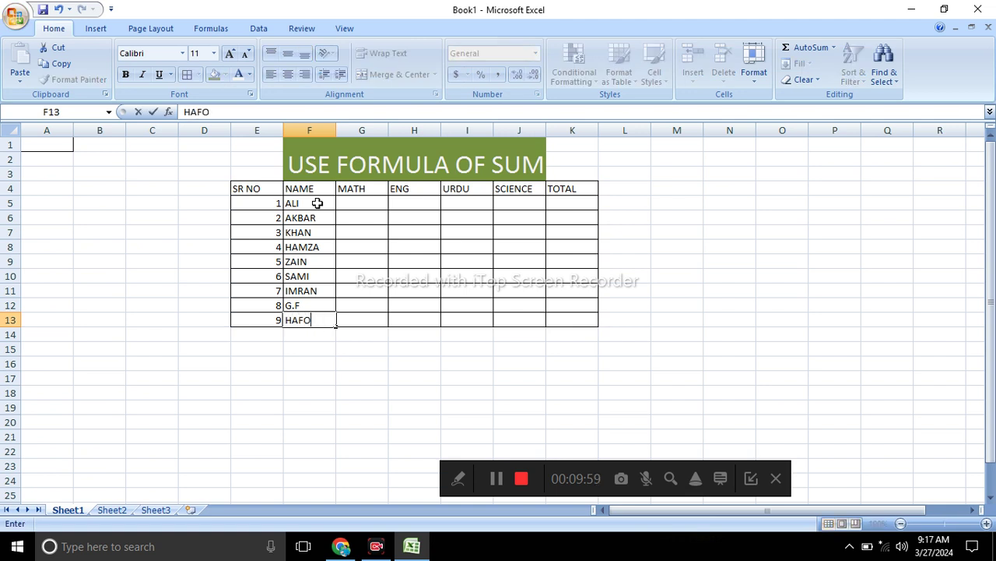
pyautogui.press('BackSpace')
pyautogui.write('IZ')
# - Enter the MATH marks 45, 56, 64, 35 and 25 for students 1 to 5 in cells G5 to G9
pyautogui.click(350, 202)
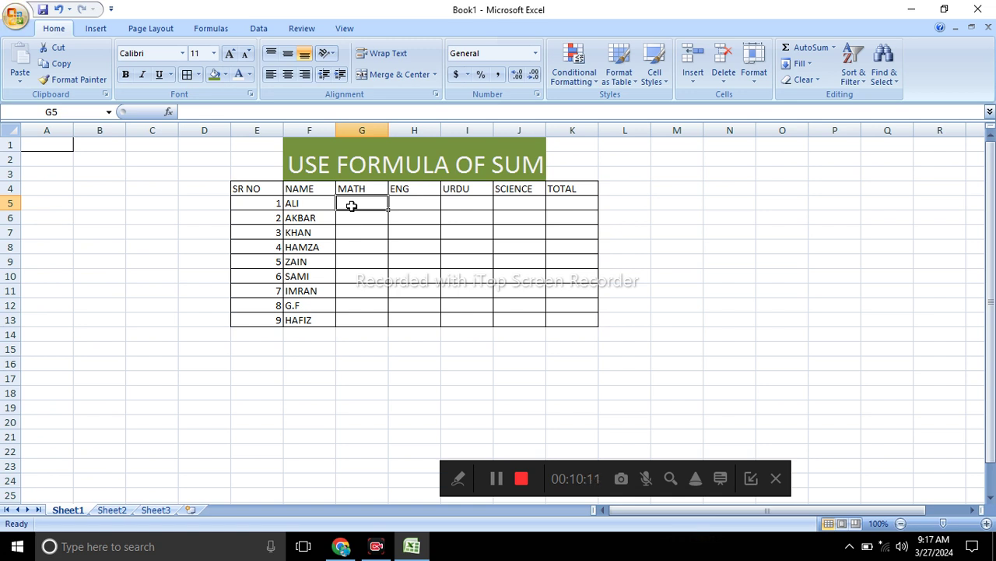
pyautogui.write('45')
pyautogui.click(373, 219)
pyautogui.write('563')
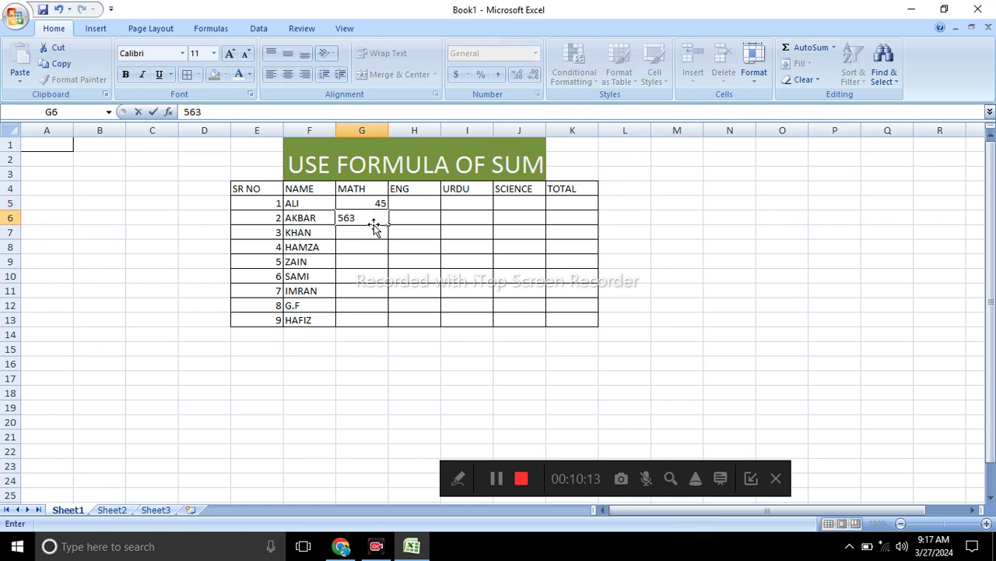
pyautogui.click(363, 231)
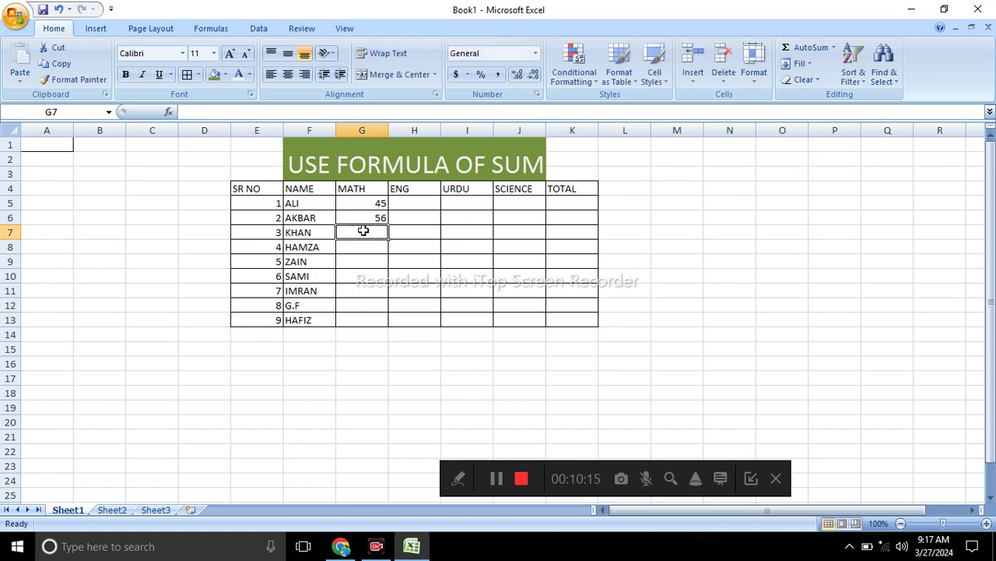
pyautogui.write('64')
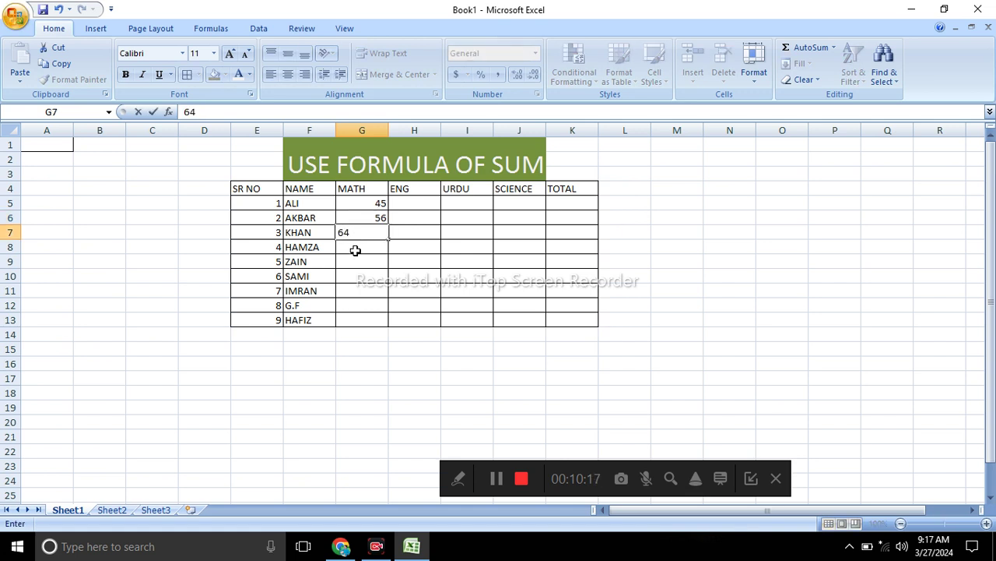
pyautogui.click(354, 248)
pyautogui.write('35')
pyautogui.click(361, 257)
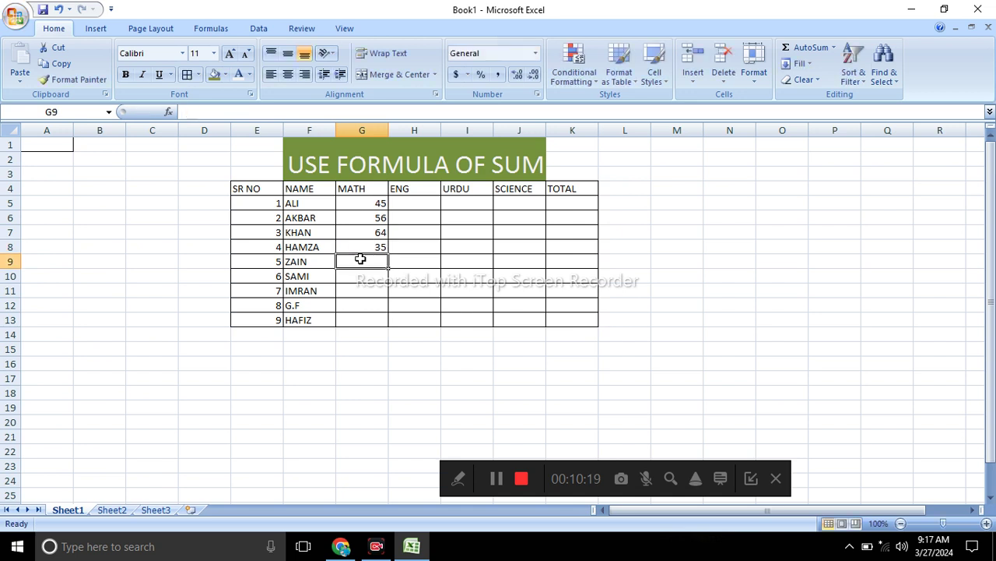
pyautogui.write('25')
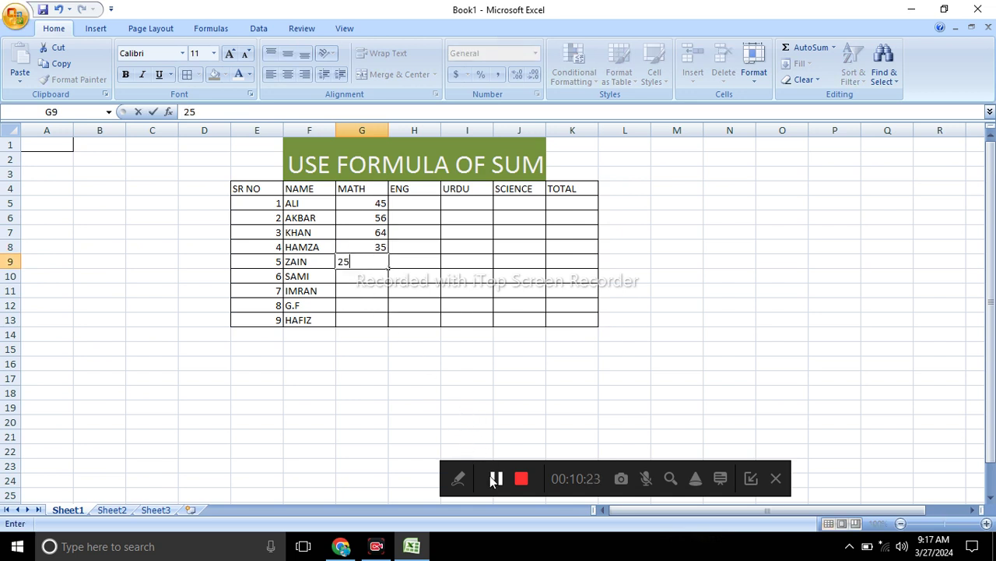
pyautogui.press('Return')
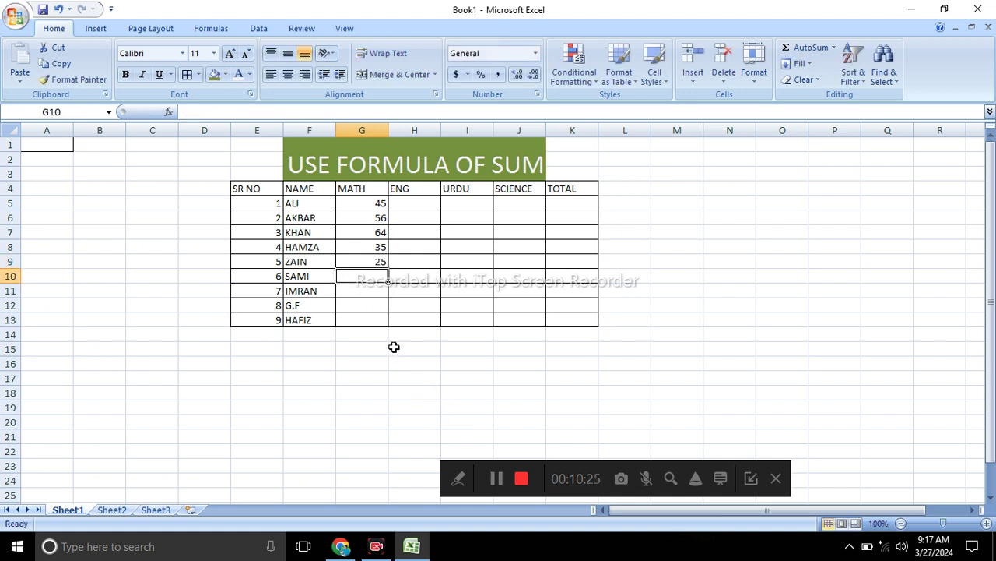
# - Complete the MATH column with marks 76, 56, 44 and 33 in cells G10 to G13
pyautogui.write('76')
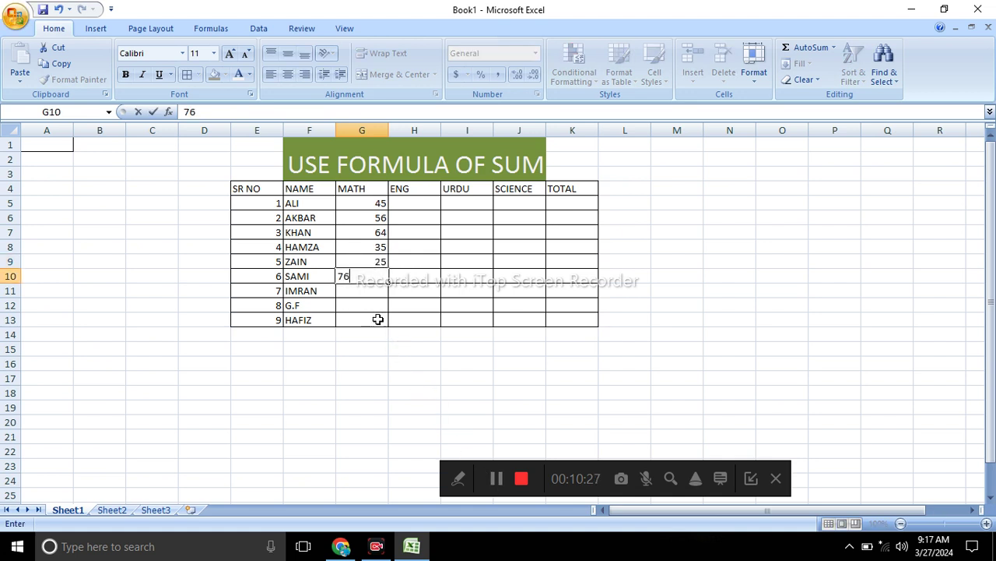
pyautogui.click(350, 292)
pyautogui.write('56')
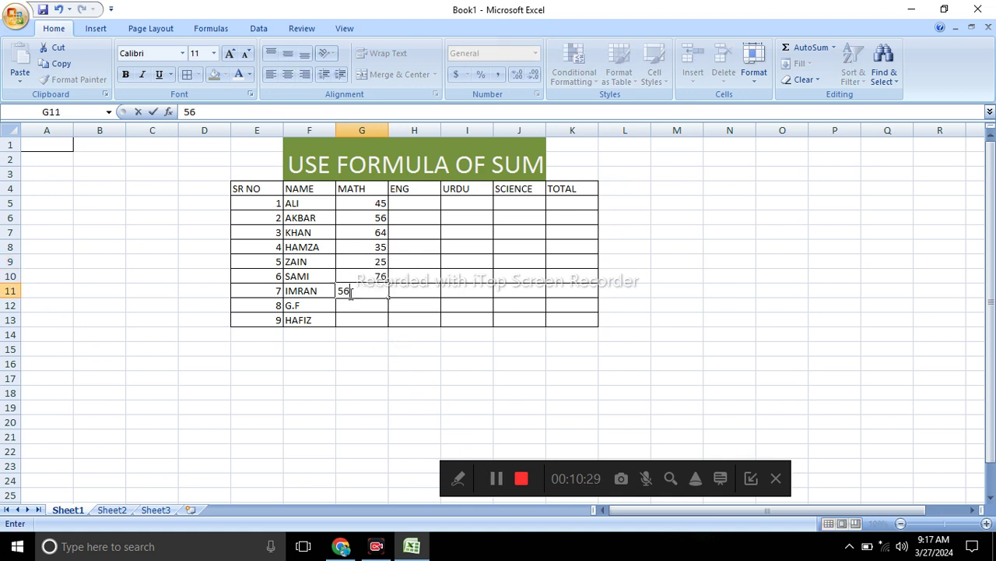
pyautogui.press('Return')
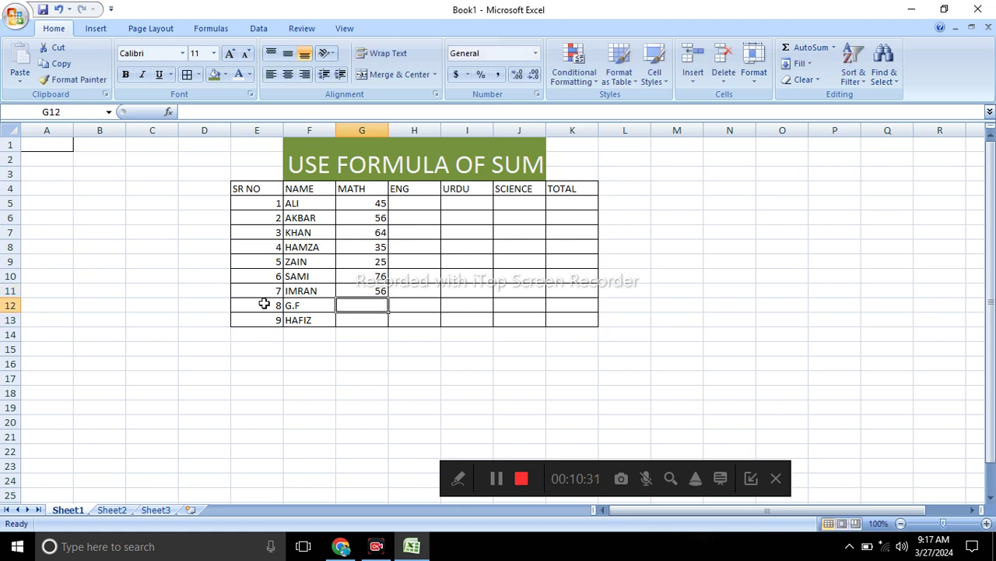
pyautogui.write('44')
pyautogui.press('Return')
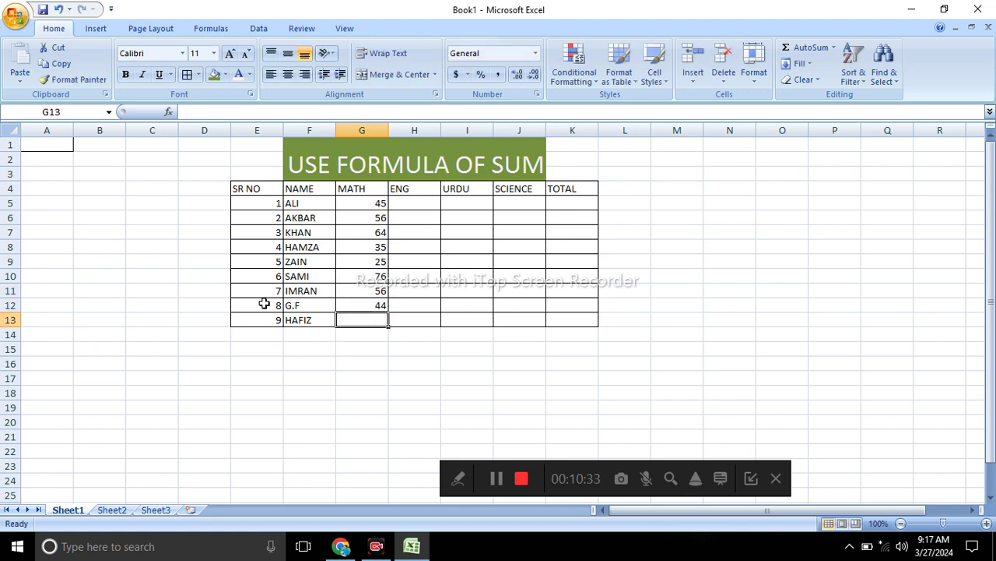
pyautogui.write('33')
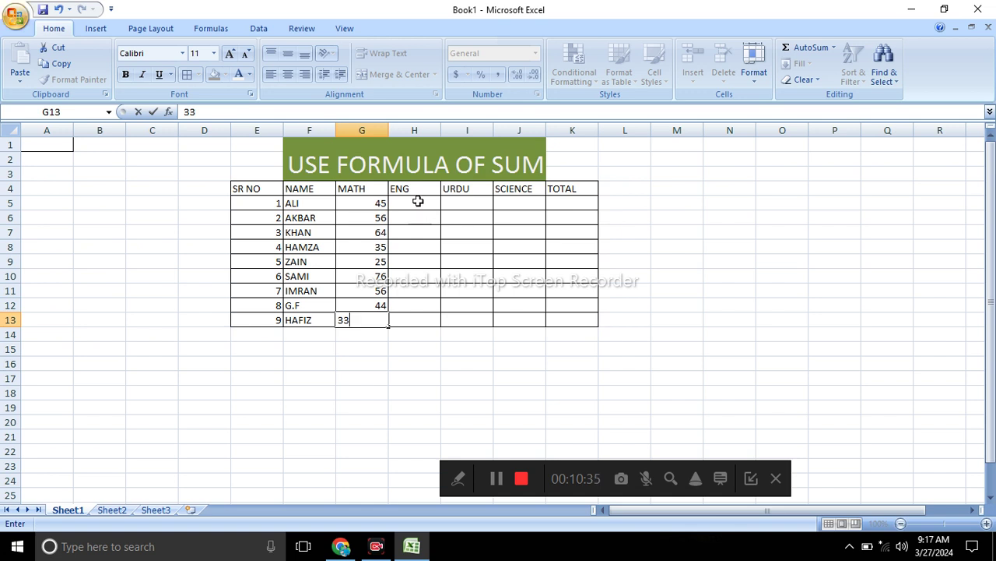
# - Enter the ENG marks 25, 58, 58, 545 and 585 in cells H5 to H9
pyautogui.click(418, 202)
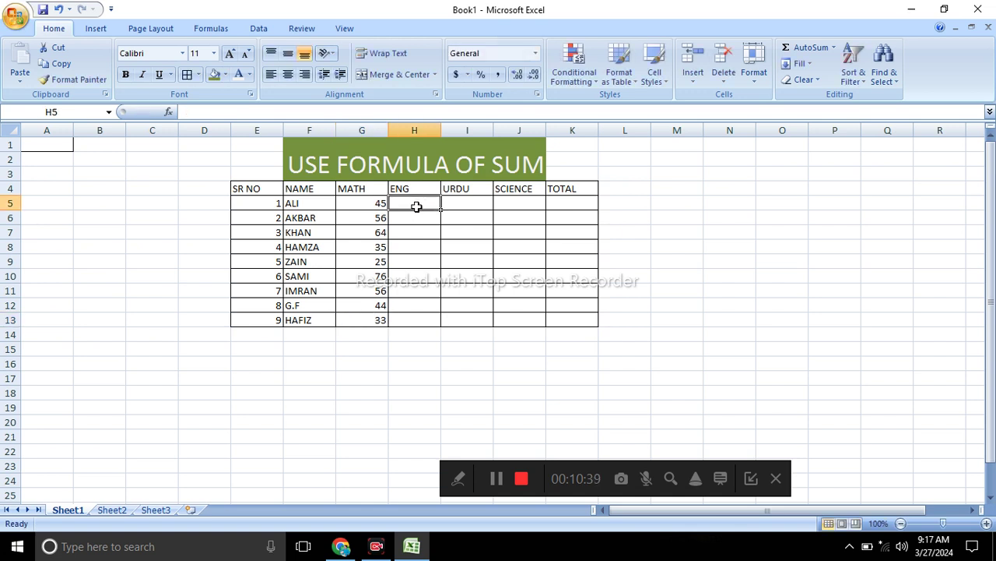
pyautogui.write('2')
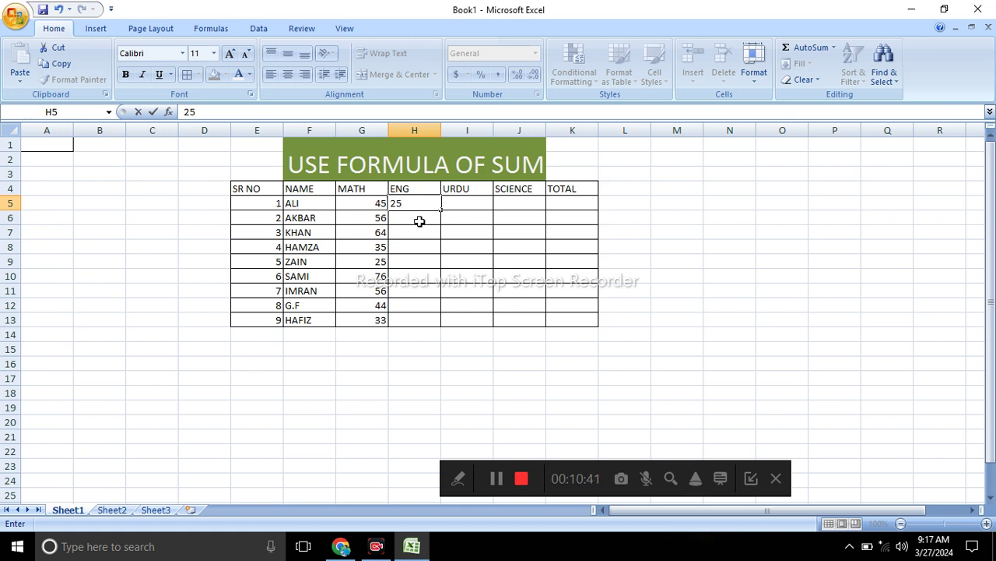
pyautogui.write('5')
pyautogui.click(418, 222)
pyautogui.write('58')
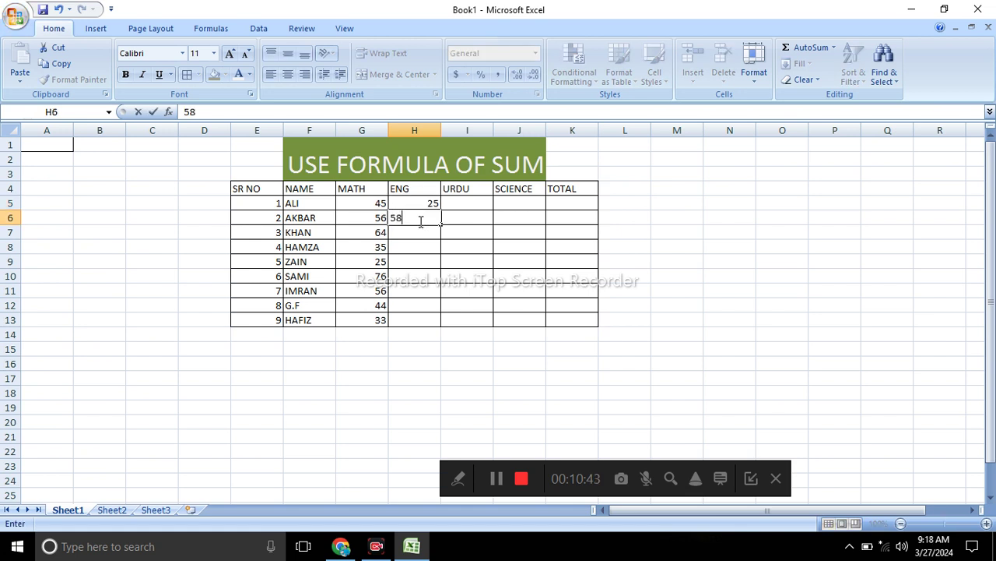
pyautogui.press('Return')
pyautogui.write('58')
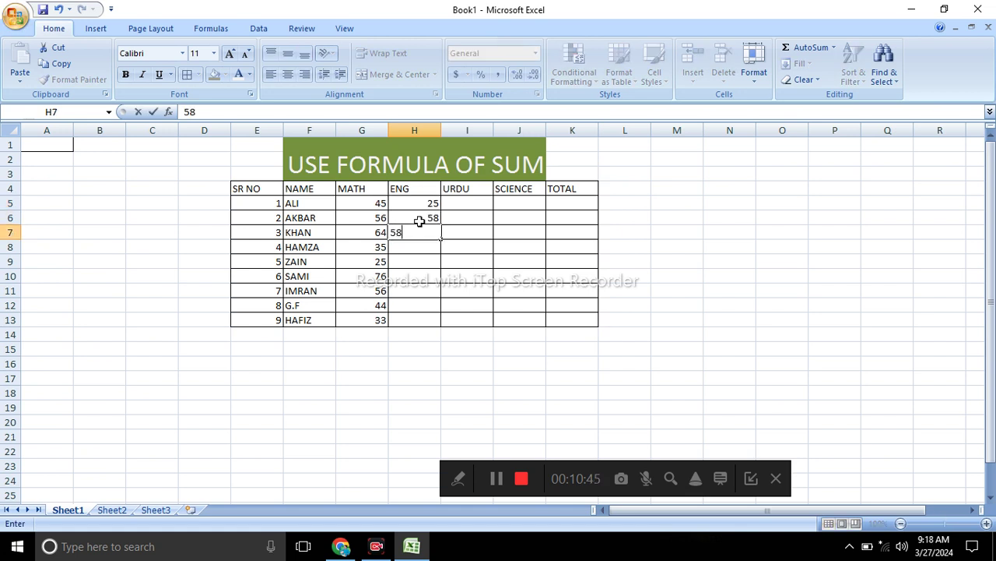
pyautogui.press('Return')
pyautogui.write('545')
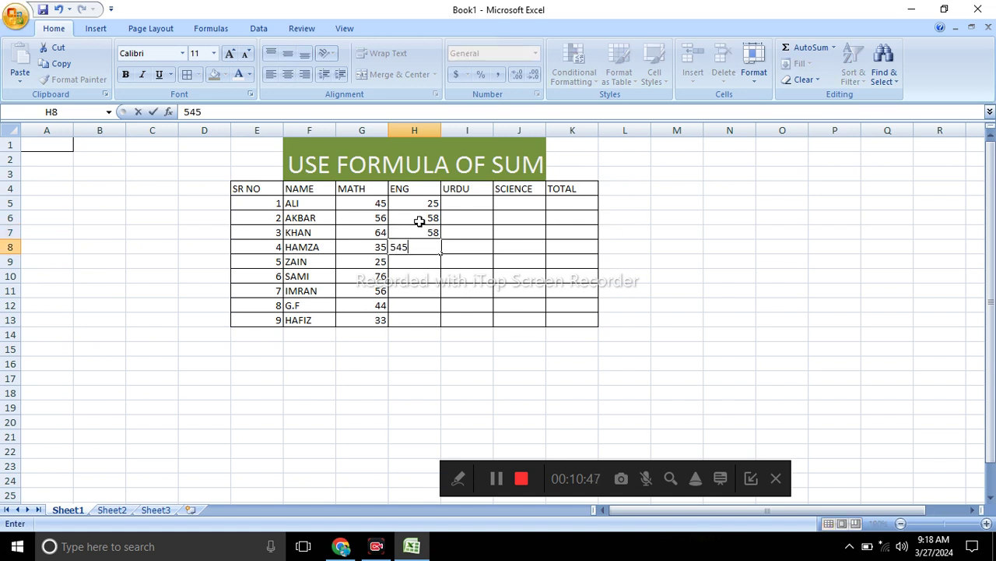
pyautogui.press('Return')
pyautogui.write('585')
pyautogui.press('Return')
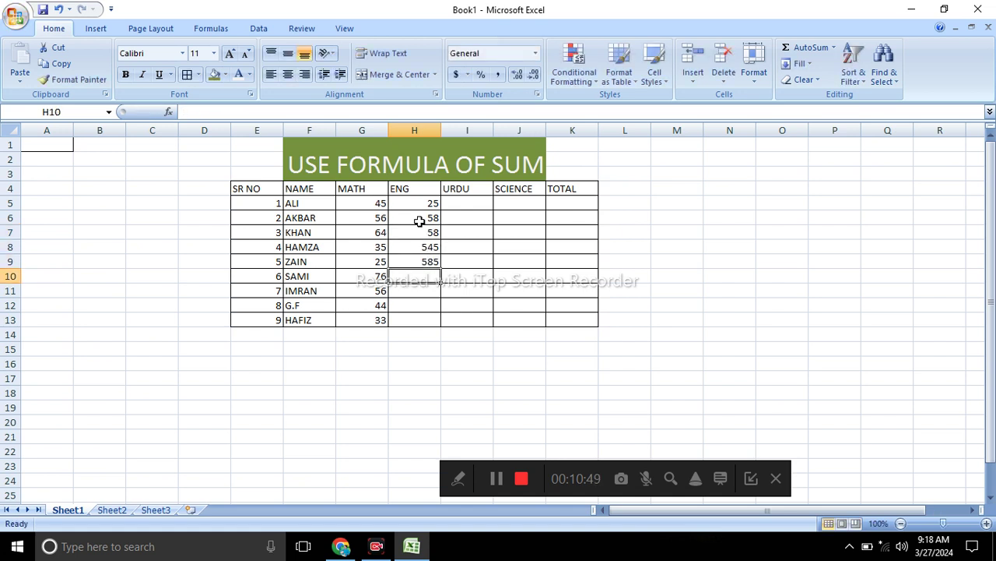
# - Complete the ENG column with marks 55, 55, 85 and 58 in cells H10 to H13
pyautogui.write('55')
pyautogui.press('Return')
pyautogui.write('55')
pyautogui.press('Return')
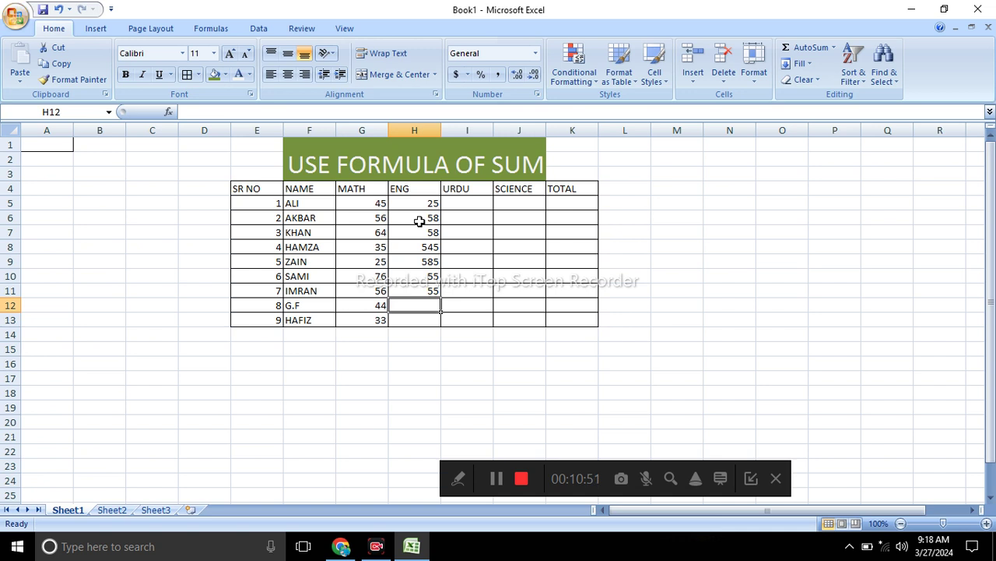
pyautogui.write('85')
pyautogui.press('Return')
pyautogui.write('58')
pyautogui.press('Return')
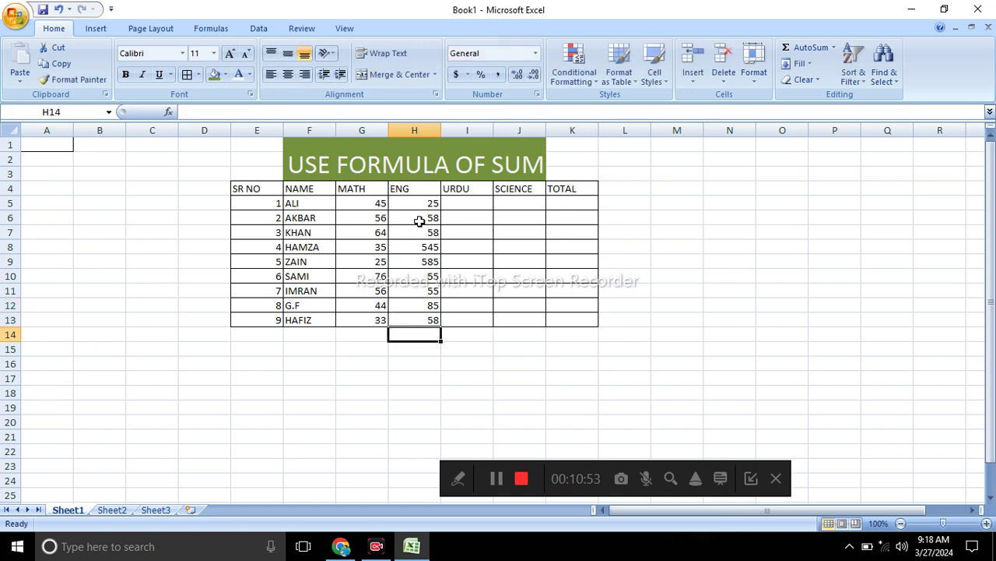
# - Correct the ENG marks of students 4 and 5 to 88 in H8 and 77 in H9
pyautogui.click(430, 247)
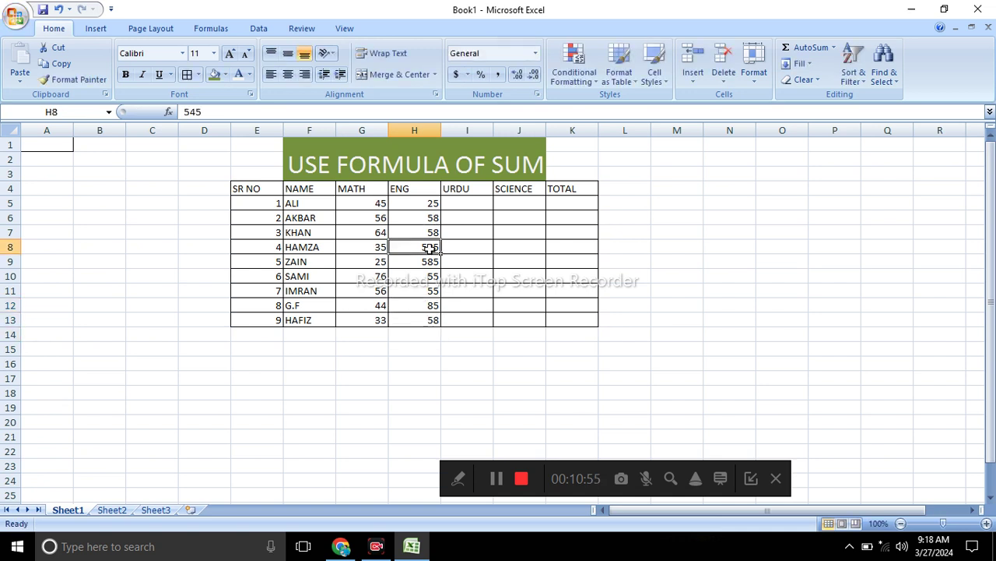
pyautogui.press('BackSpace')
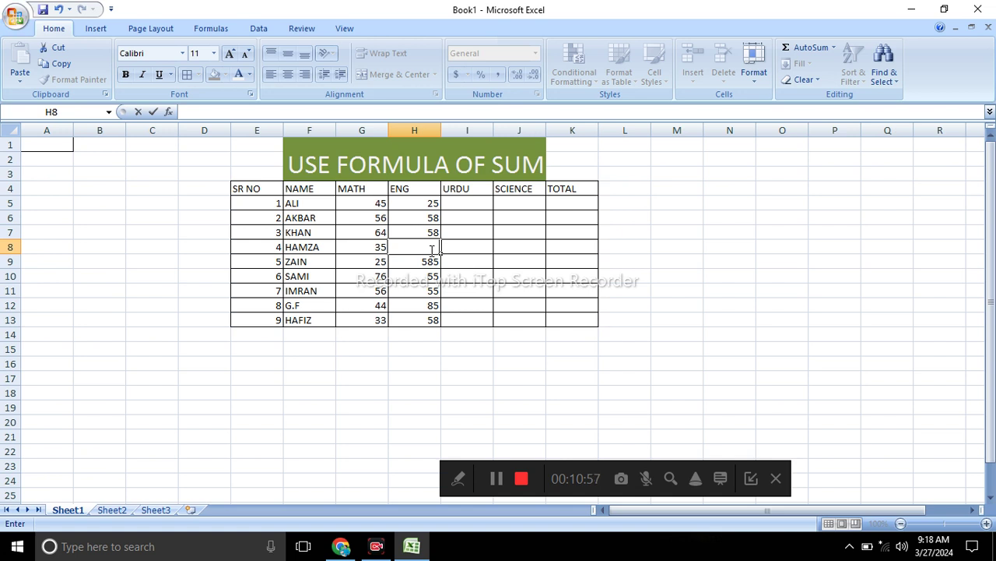
pyautogui.write('88')
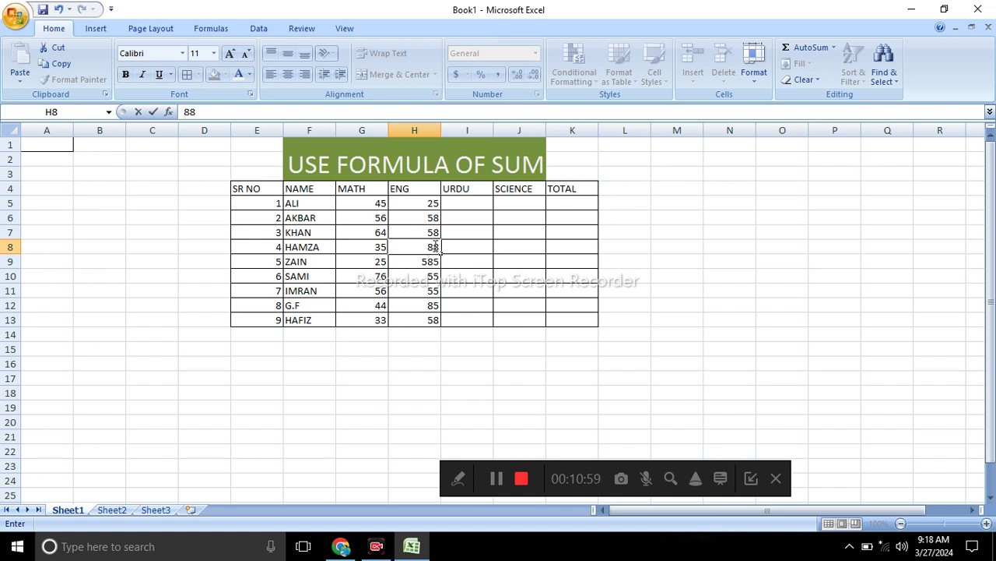
pyautogui.click(434, 261)
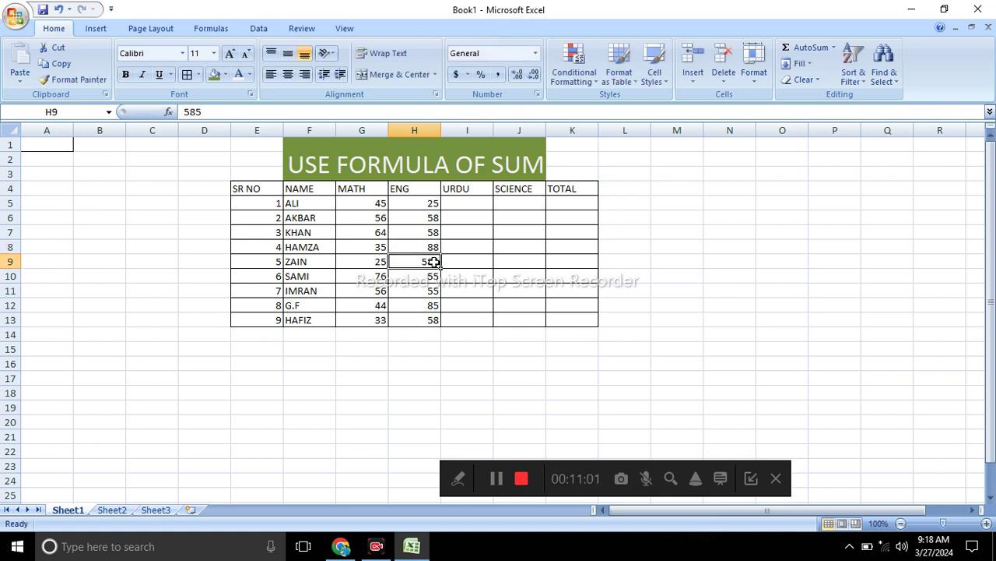
pyautogui.write('77')
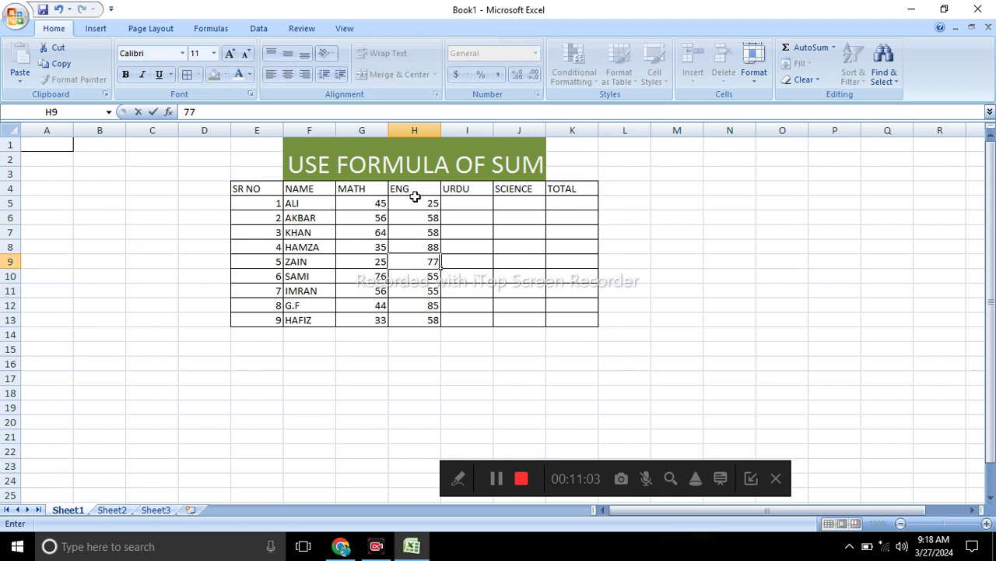
# - Enter the URDU marks 88 and 99 in cells I5 and I6
pyautogui.click(458, 203)
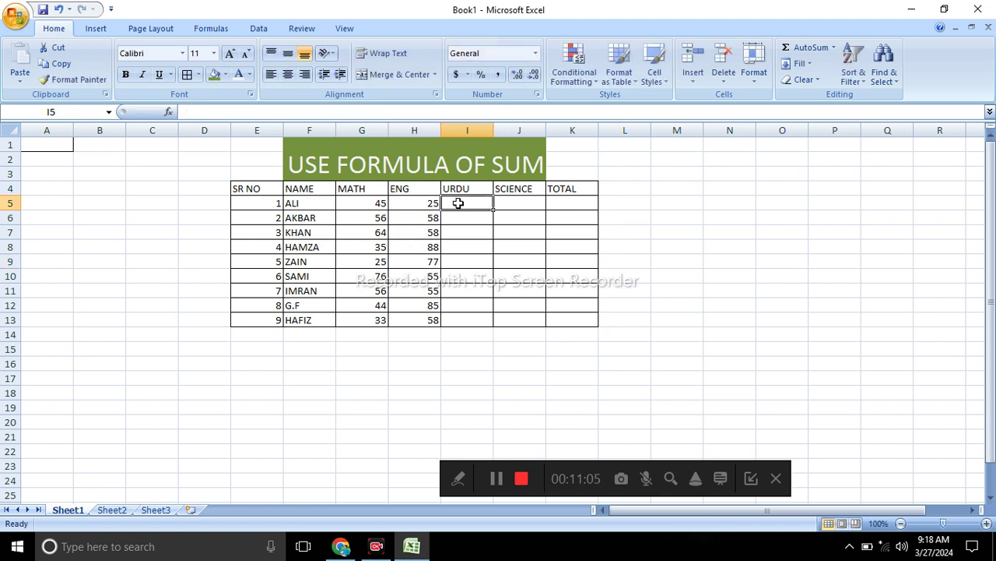
pyautogui.write('88')
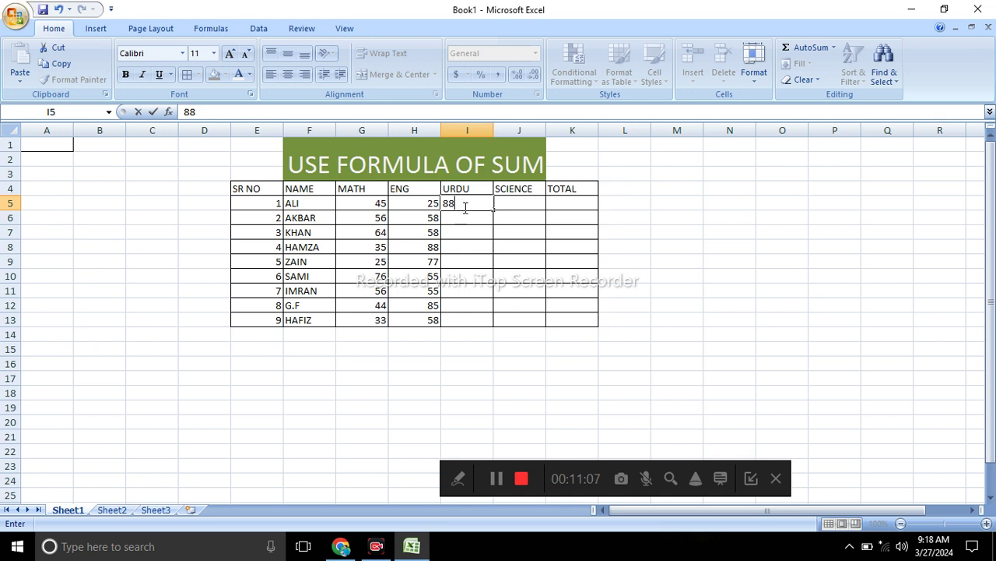
pyautogui.click(465, 211)
pyautogui.click(465, 217)
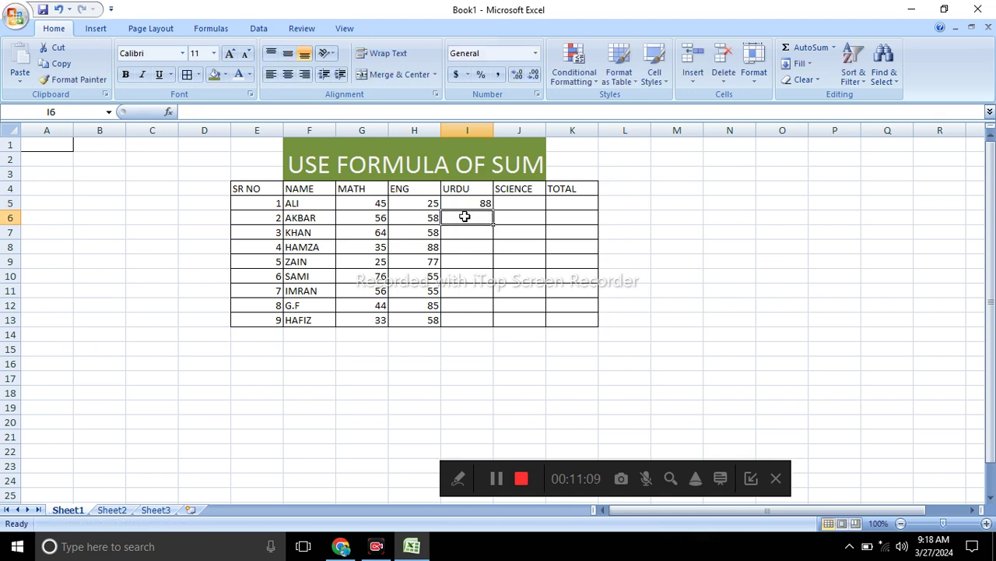
pyautogui.write('99')
pyautogui.moveTo(467, 202)
pyautogui.mouseDown()
pyautogui.moveTo(494, 262)
pyautogui.moveTo(492, 325)
pyautogui.moveTo(484, 204)
pyautogui.mouseUp()
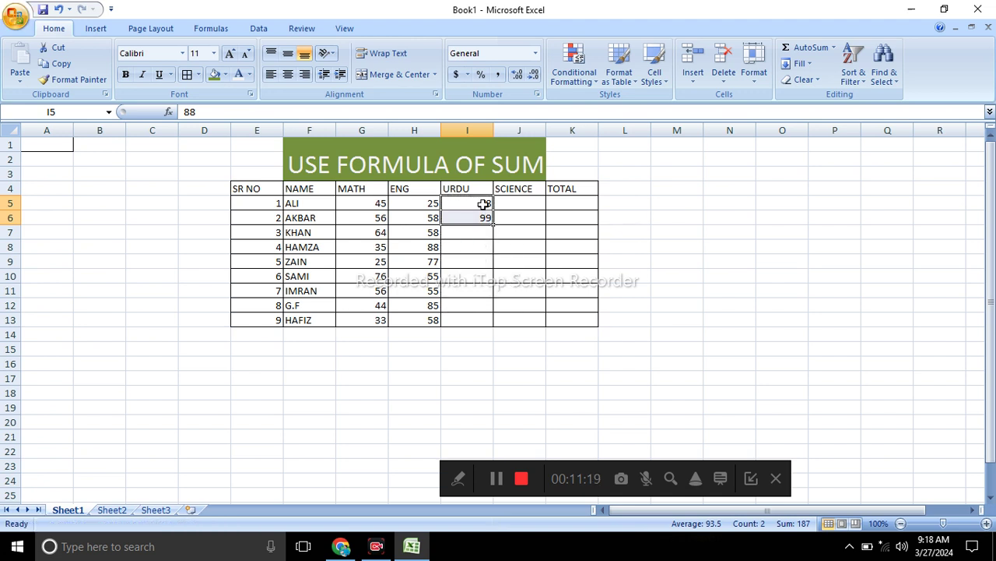
# - Replace the URDU marks with 11 in I5 and 12 in I6, and extend the series down to I13
pyautogui.click(483, 204)
pyautogui.write('11')
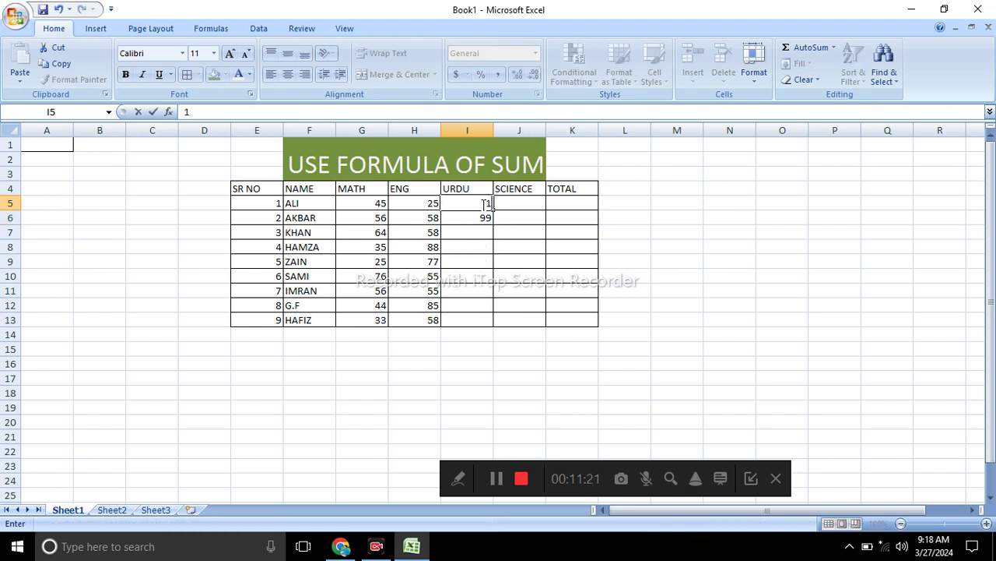
pyautogui.click(481, 218)
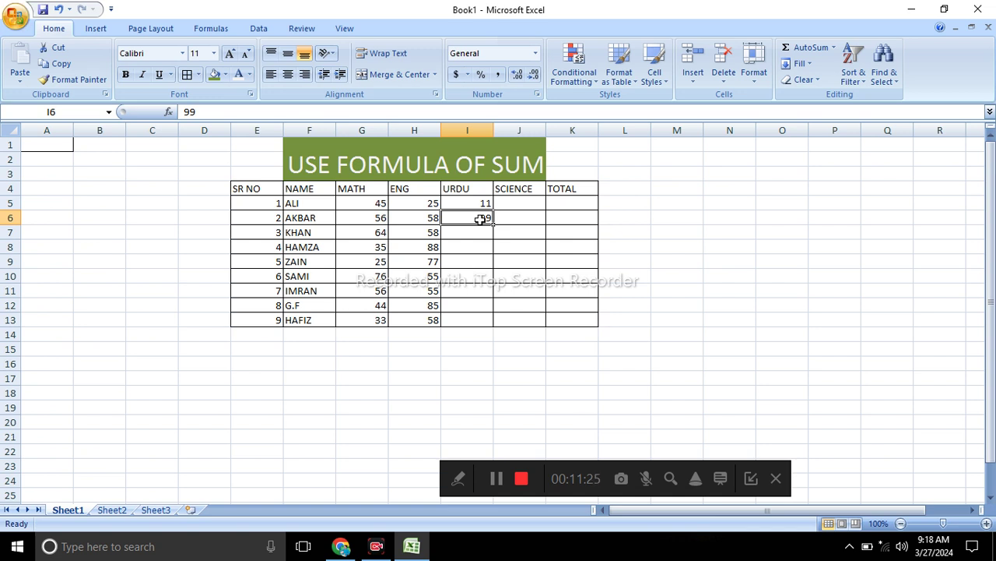
pyautogui.write('12')
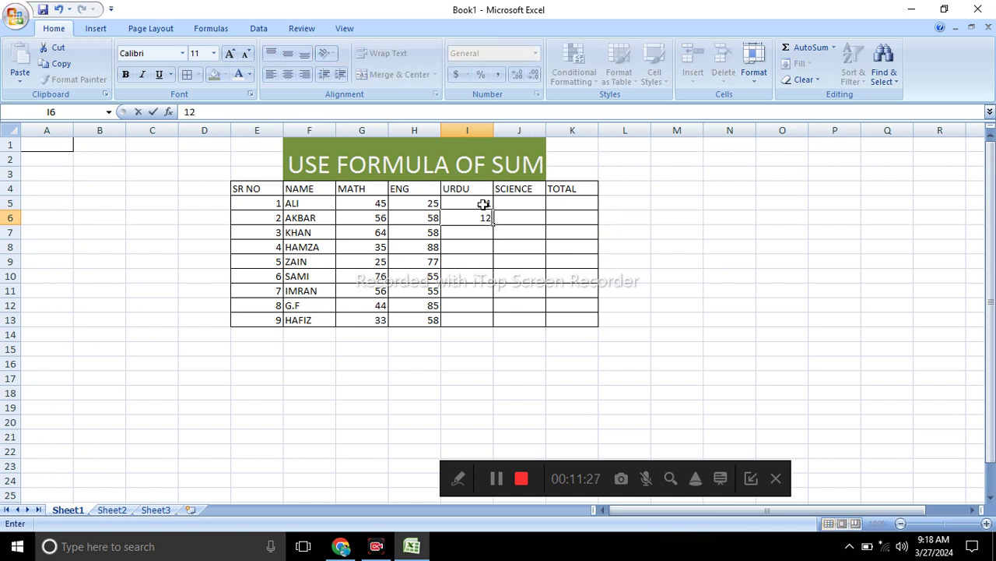
pyautogui.moveTo(484, 204); pyautogui.dragTo(492, 325)
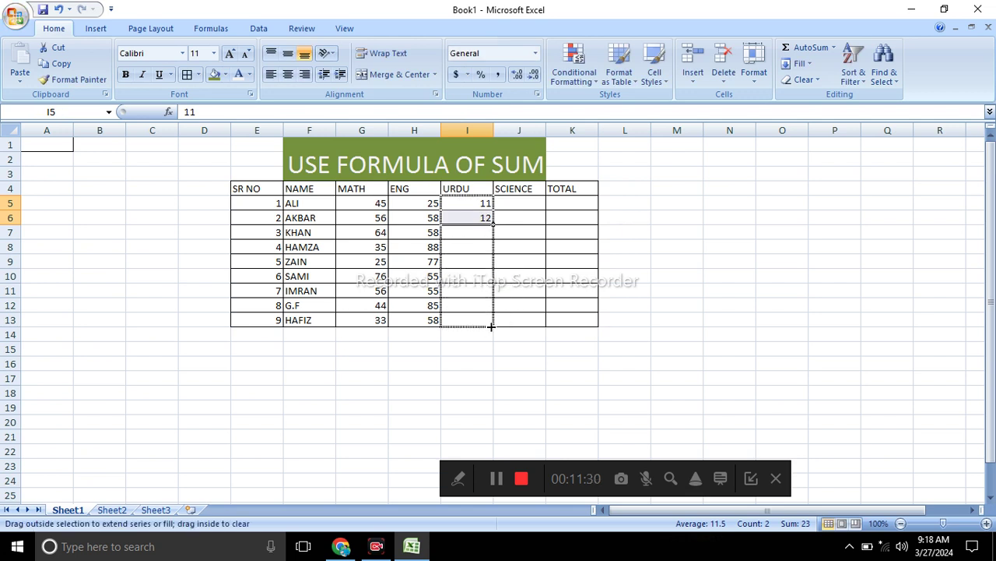
# - Enter the SCIENCE marks 45 in J5 and 50 in J6, and extend the series down to J13
pyautogui.click(508, 202)
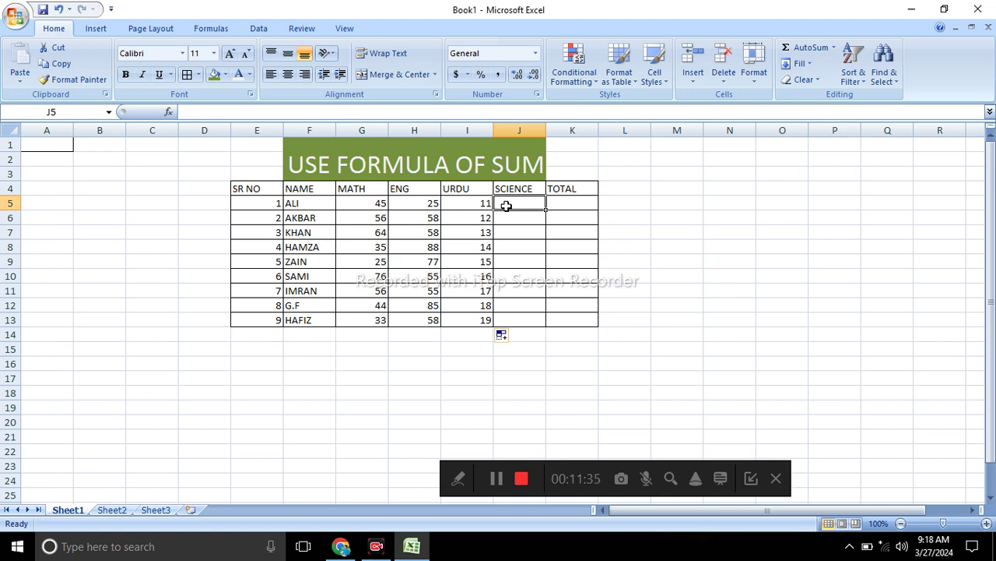
pyautogui.write('45')
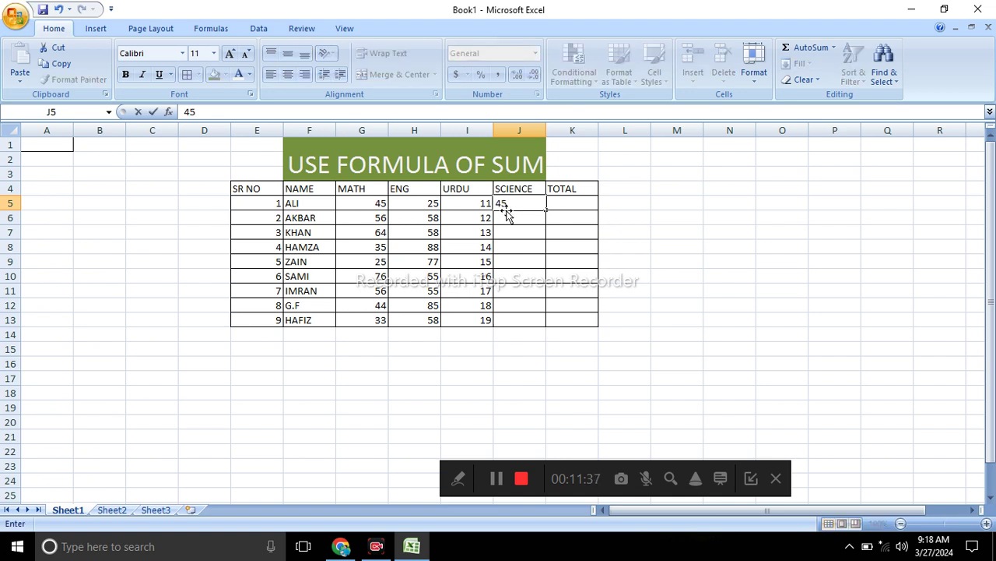
pyautogui.click(507, 217)
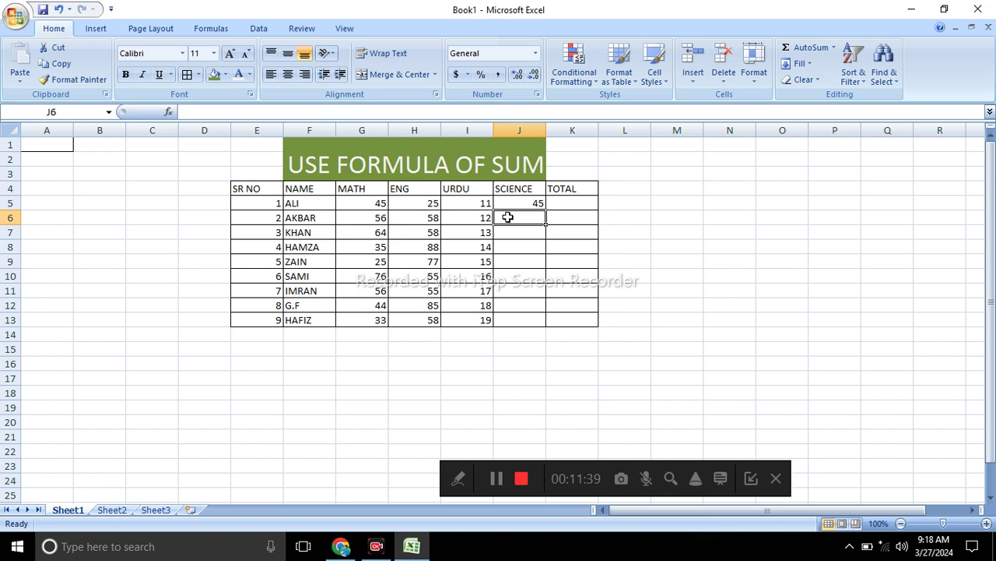
pyautogui.write('50')
pyautogui.click(517, 204)
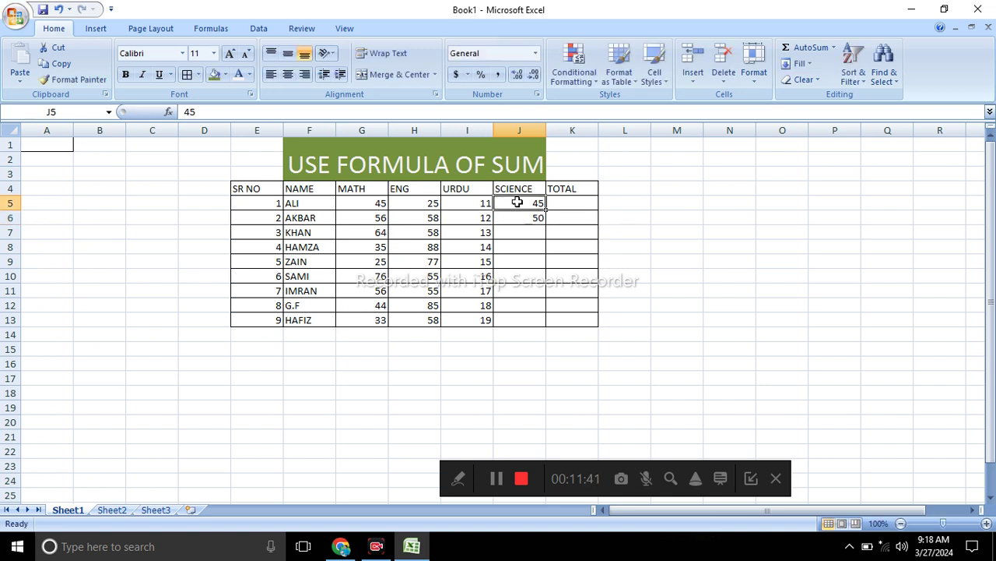
pyautogui.doubleClick(520, 204)
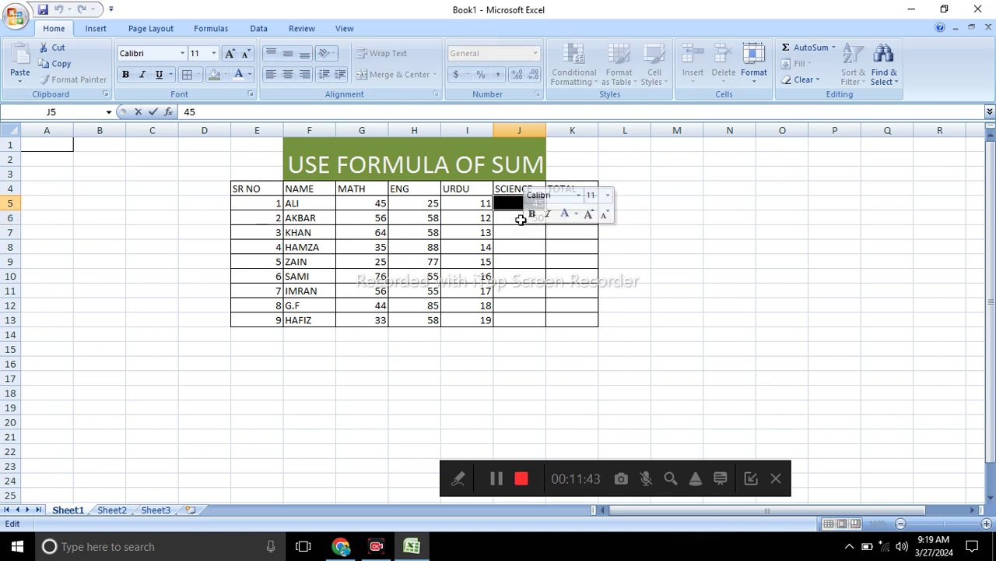
pyautogui.click(659, 233)
pyautogui.moveTo(516, 201); pyautogui.dragTo(540, 320)
pyautogui.click(655, 318)
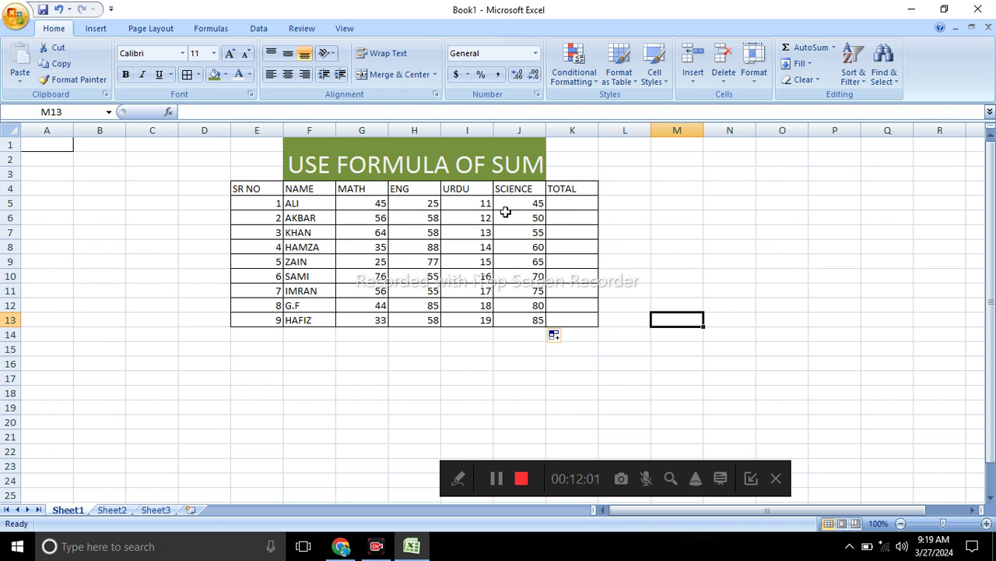
# - Enter the formula =SUM(G5,H5,I5,J5) in cell K5 to total the first student's marks
pyautogui.click(561, 202)
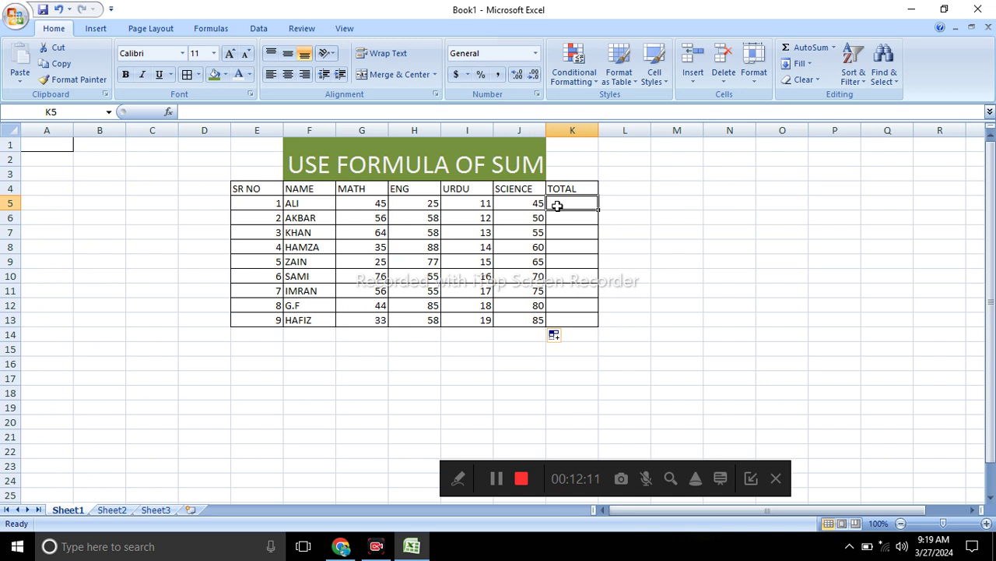
pyautogui.write('=')
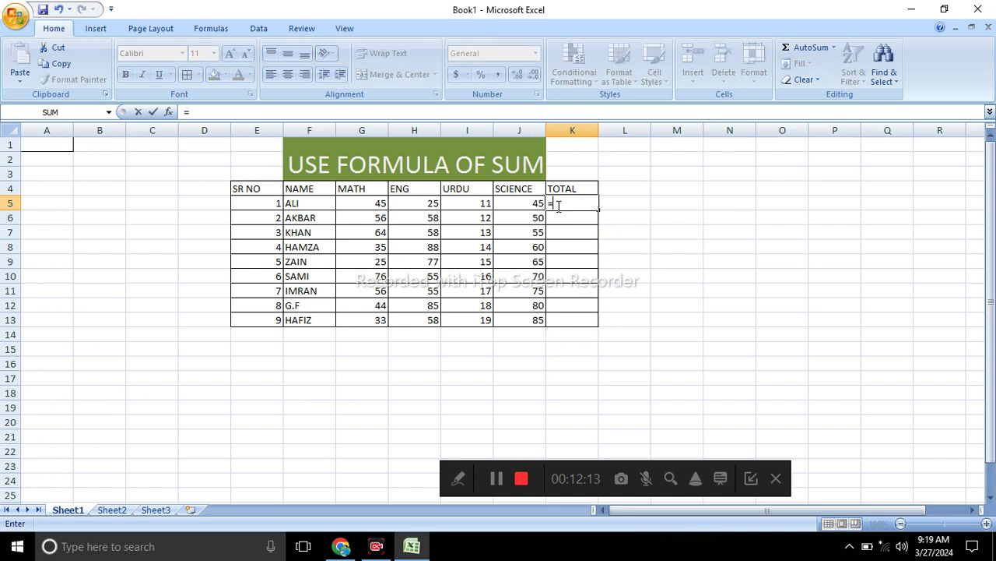
pyautogui.write('SUM')
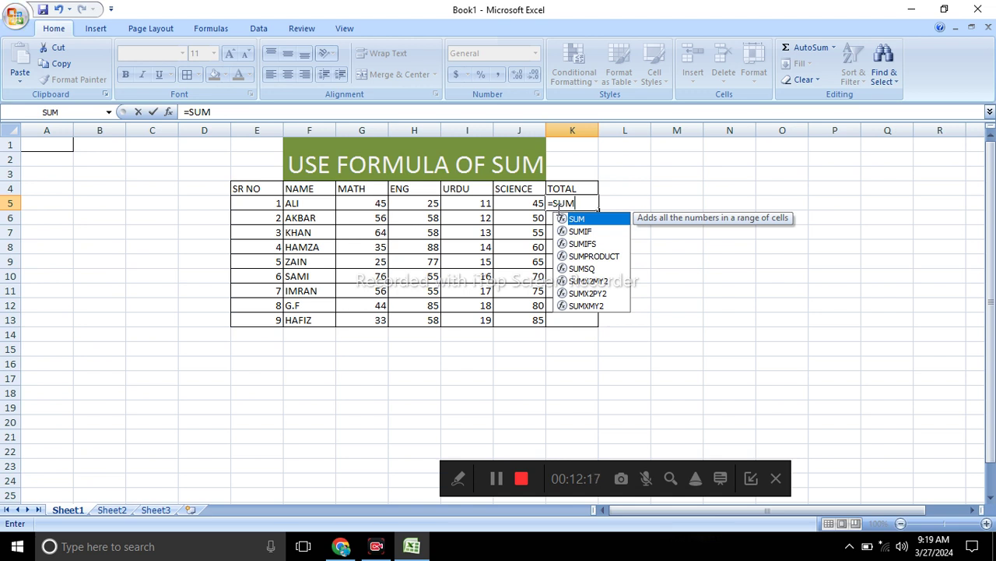
pyautogui.write('(')
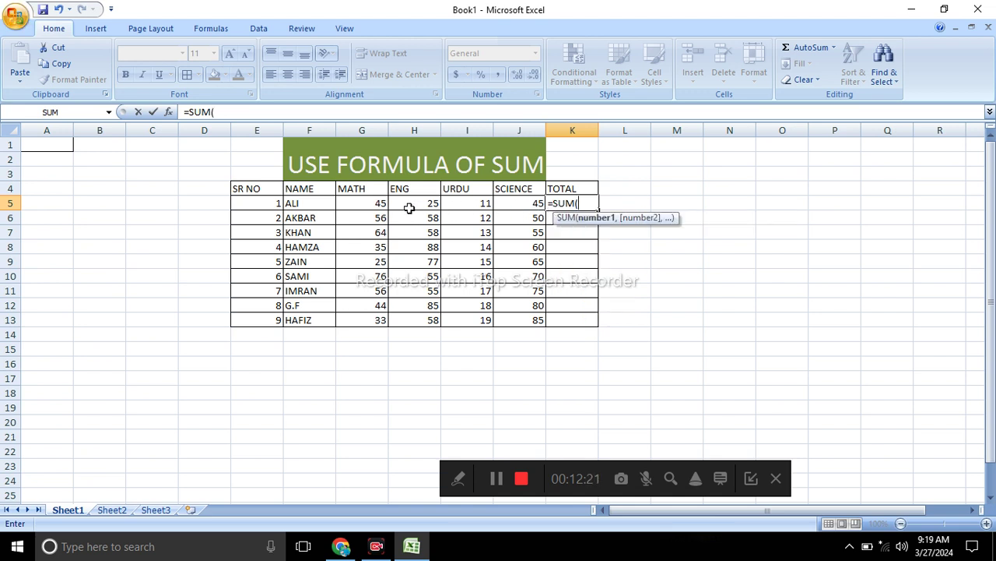
pyautogui.click(411, 204)
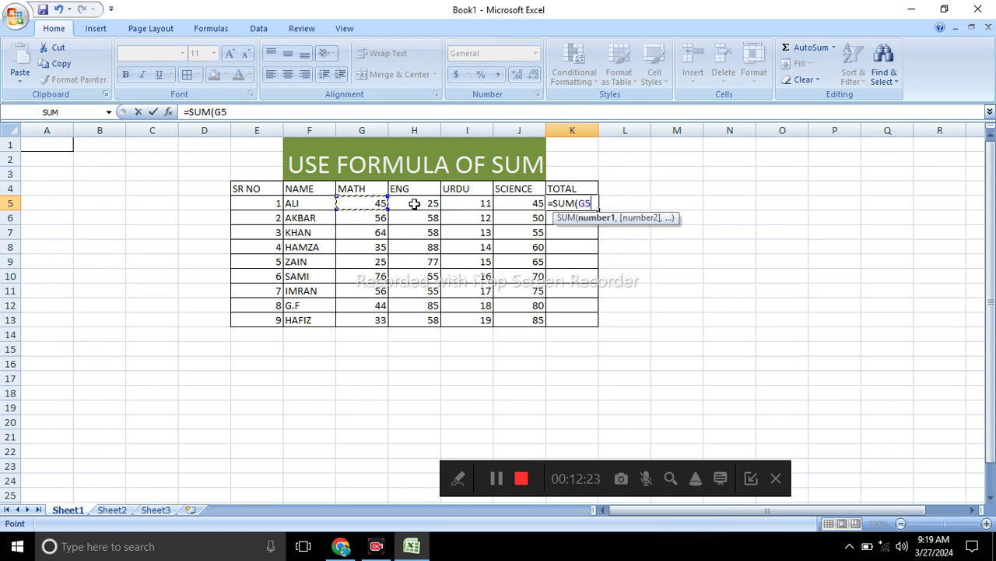
pyautogui.click(373, 204)
pyautogui.keyDown('ctrl'); pyautogui.click(407, 204); pyautogui.keyUp('ctrl')
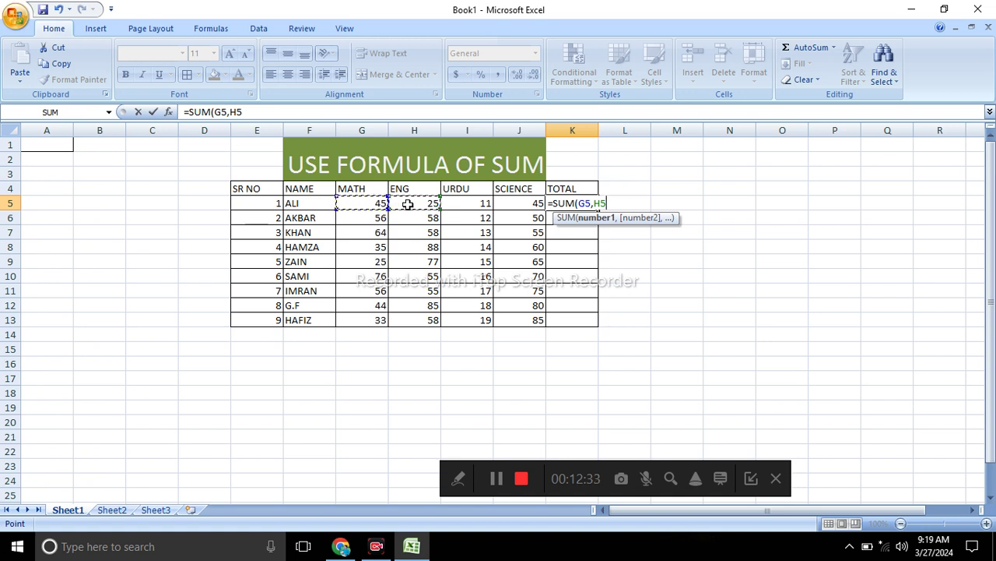
pyautogui.keyDown('ctrl'); pyautogui.click(470, 204); pyautogui.keyUp('ctrl')
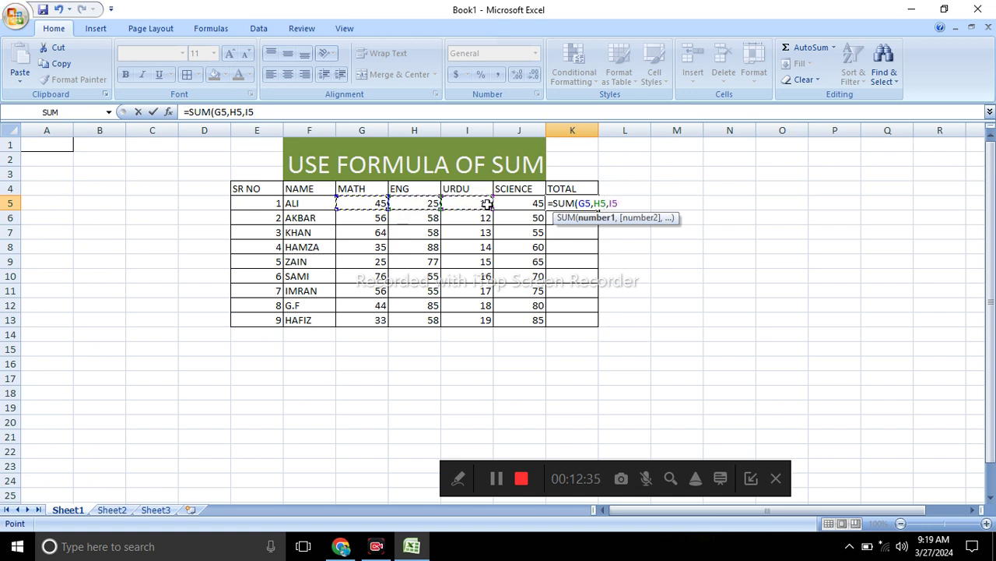
pyautogui.keyDown('ctrl'); pyautogui.click(519, 204); pyautogui.keyUp('ctrl')
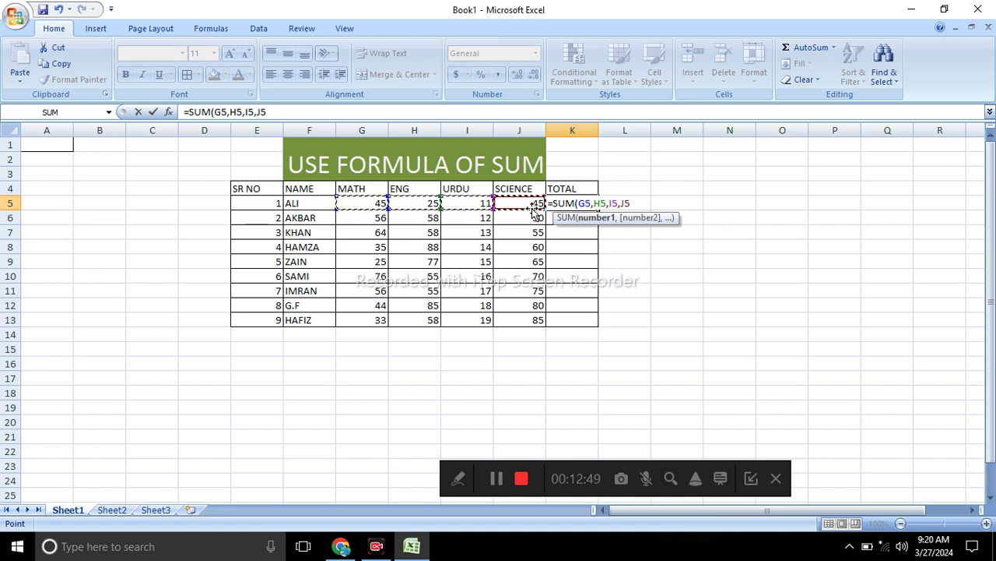
pyautogui.write(')')
pyautogui.press('Return')
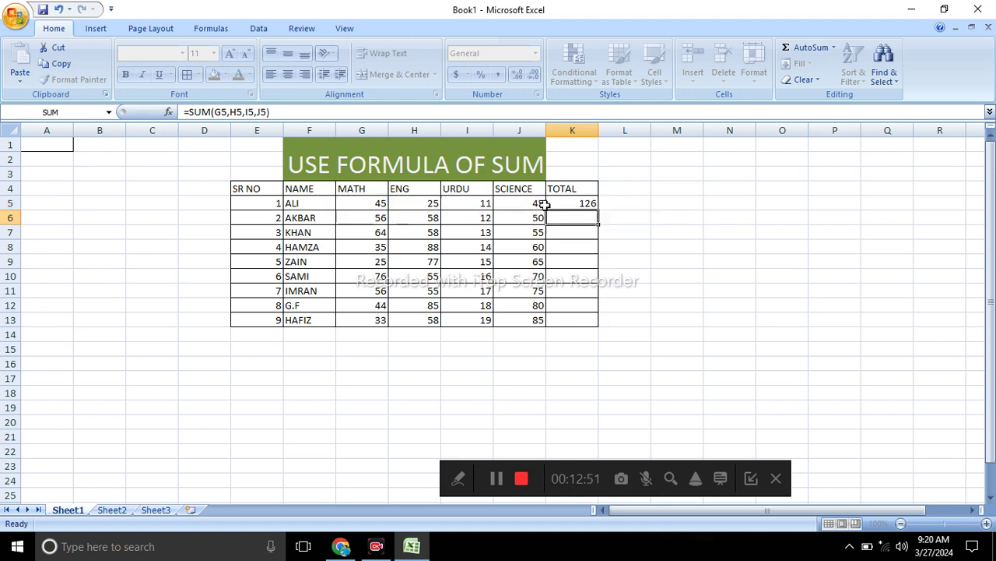
# - Copy the SUM formula from K5 down the TOTAL column to K13
pyautogui.click(561, 203)
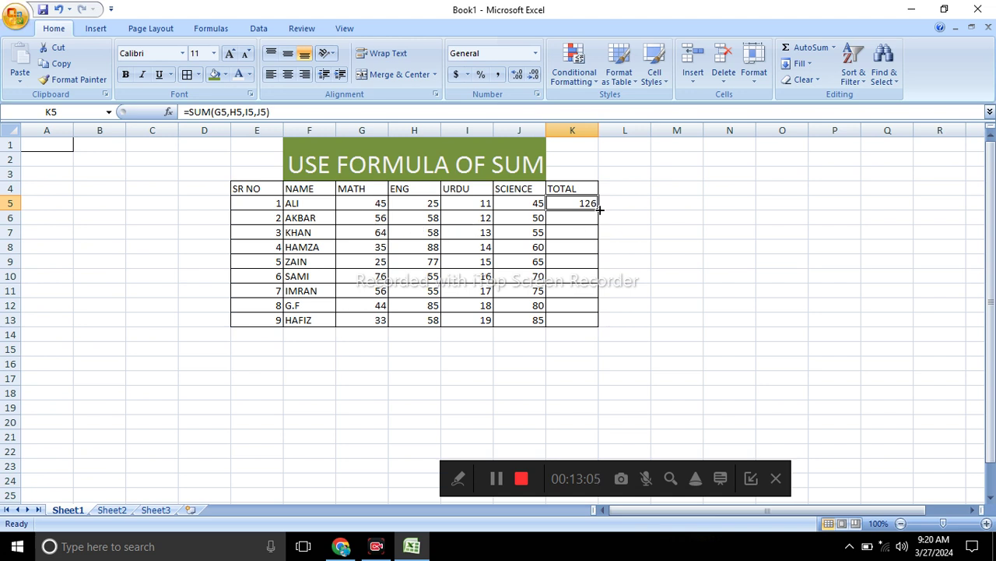
pyautogui.moveTo(598, 210); pyautogui.dragTo(600, 328)
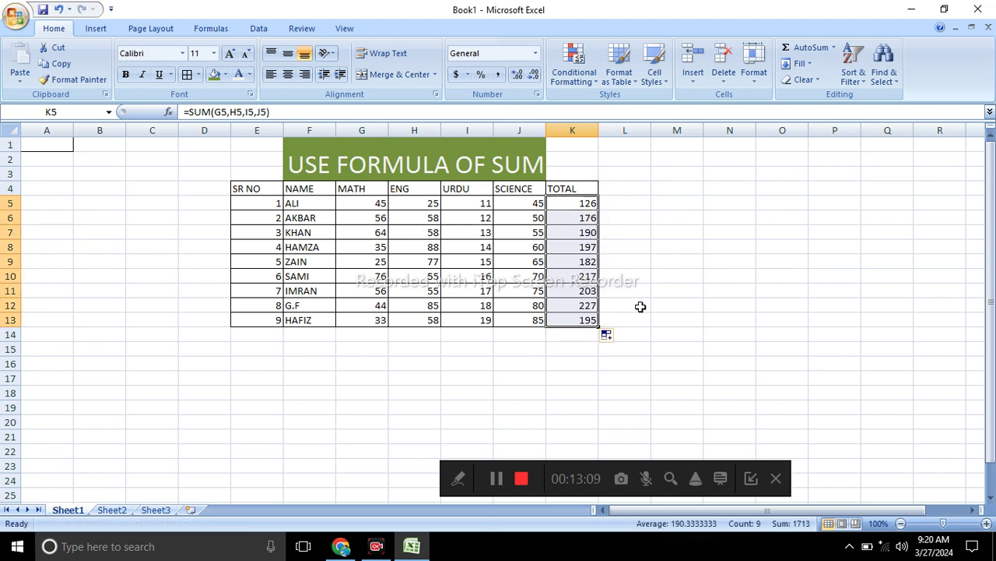
pyautogui.click(652, 296)
pyautogui.click(522, 334)
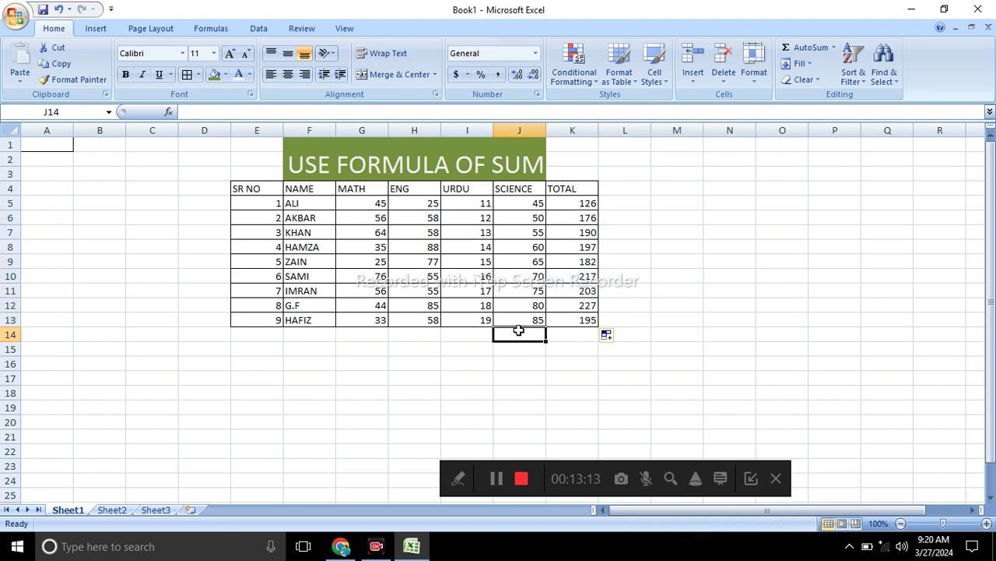
# - Try deleting cell A1 with the cells shifted left, accepting the unmerging of merged cells, and undo the deletion
pyautogui.rightClick(64, 147)
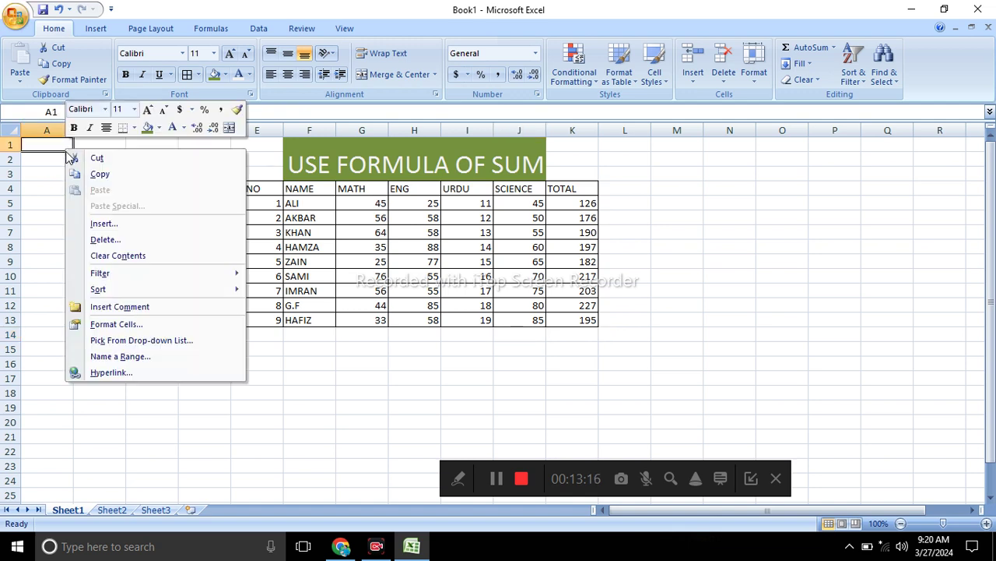
pyautogui.click(123, 242)
pyautogui.click(97, 276)
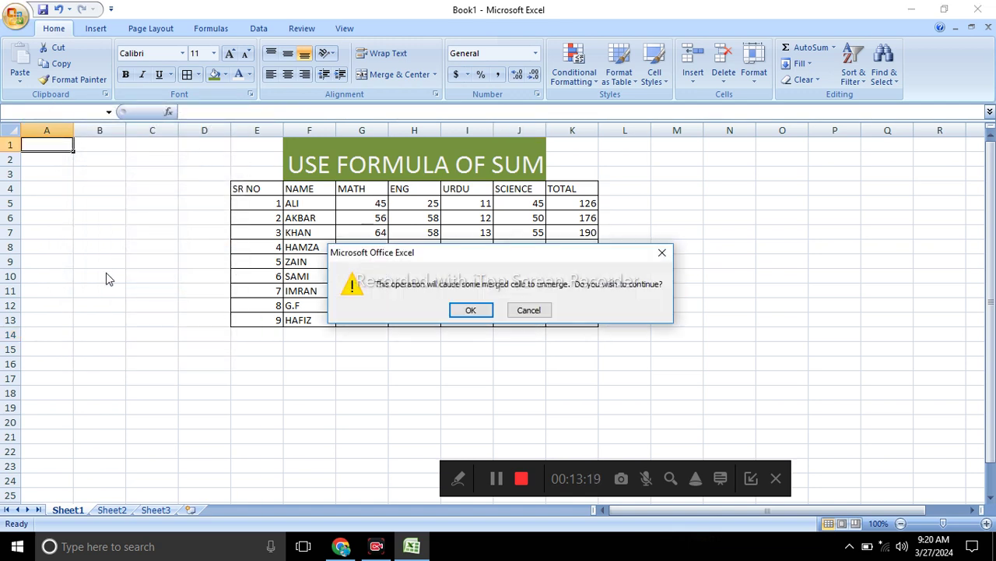
pyautogui.click(471, 309)
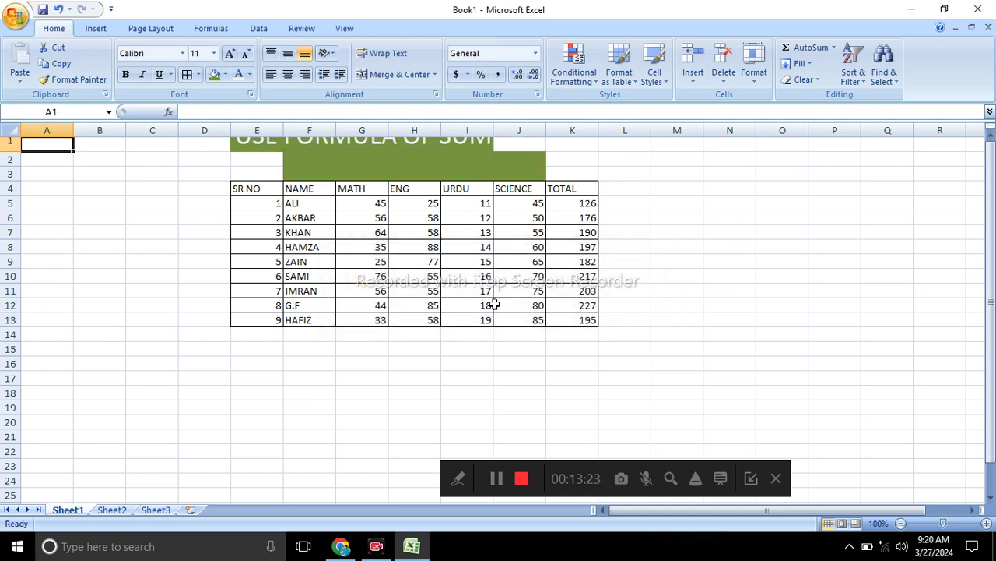
pyautogui.scroll(-4, 499, 327)
pyautogui.scroll(4, 510, 342)
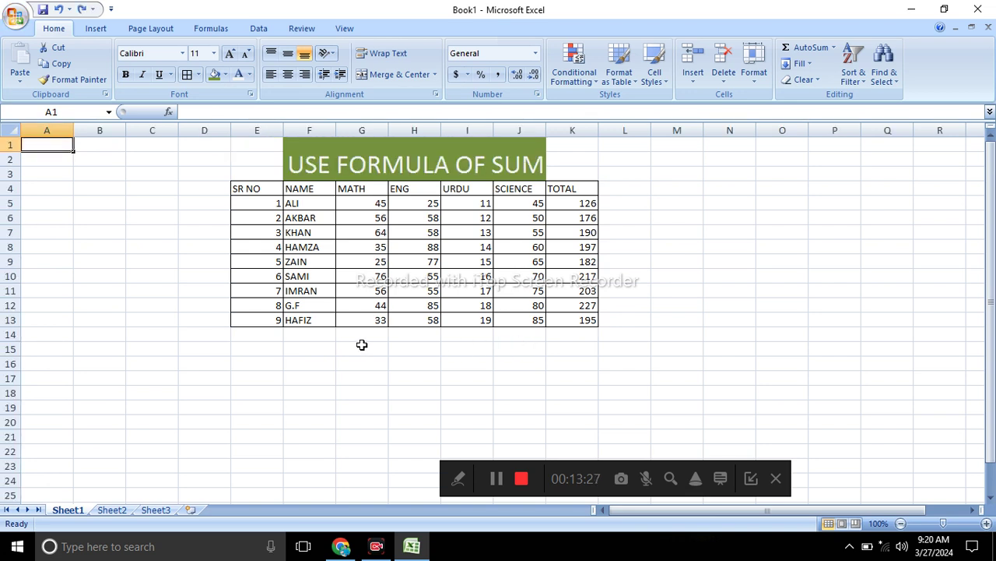
pyautogui.click(98, 29)
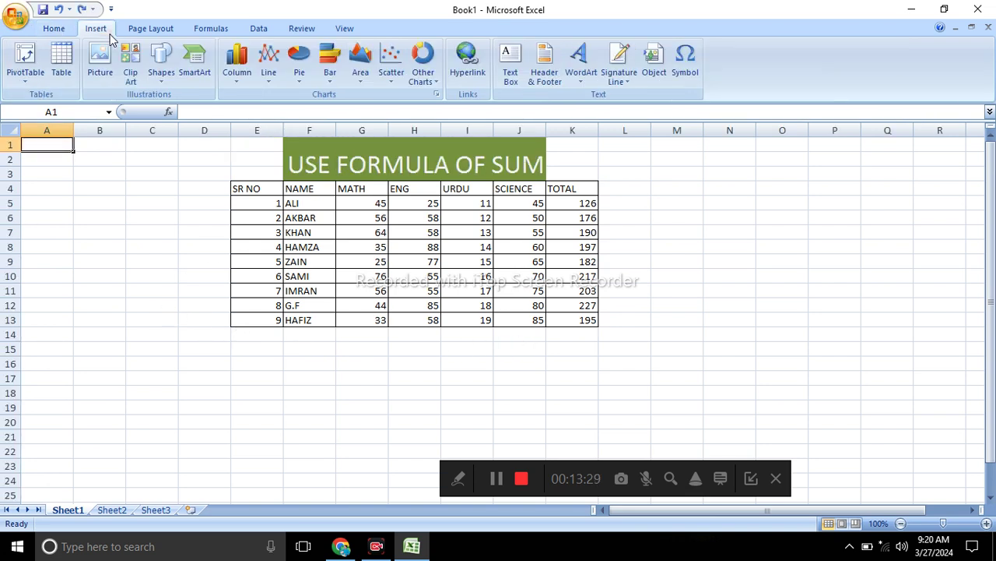
pyautogui.click(159, 29)
pyautogui.click(54, 28)
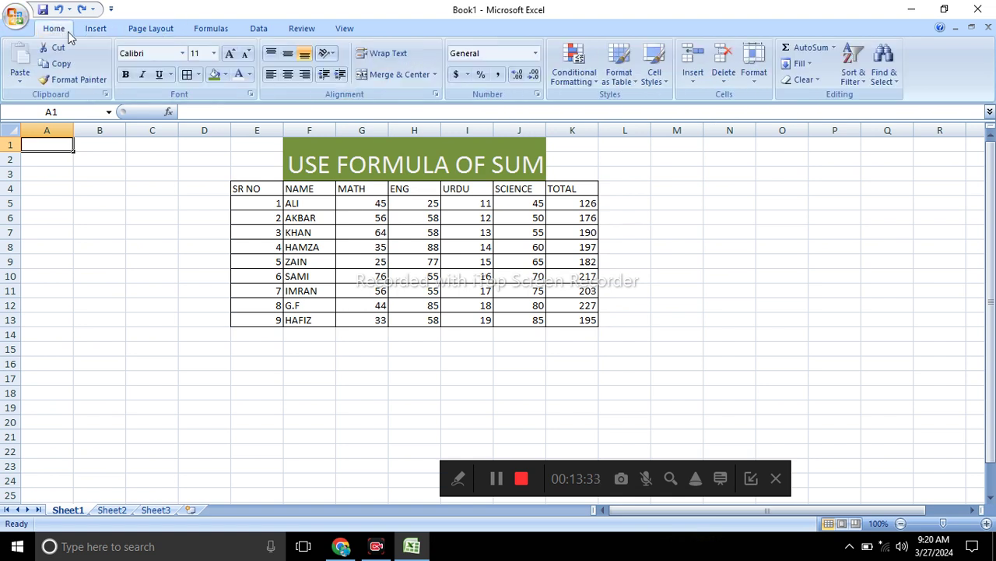